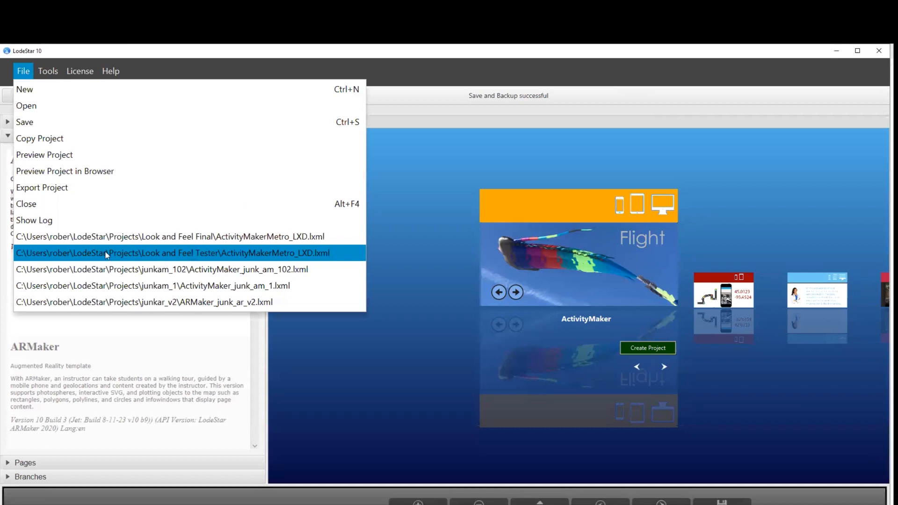
- Open the recent project Look and Feel Tester and preview it in the browser, accepting the project save
left_click(202, 255)
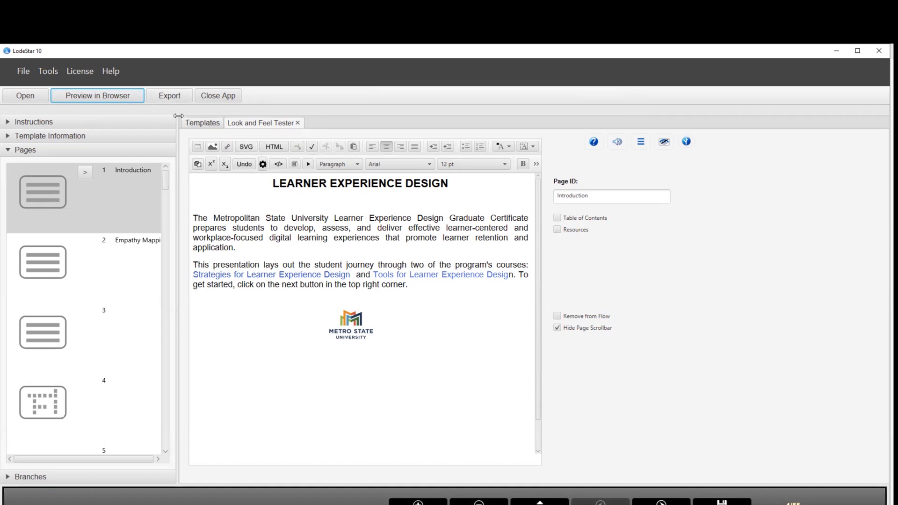
left_click(102, 96)
left_click(449, 248)
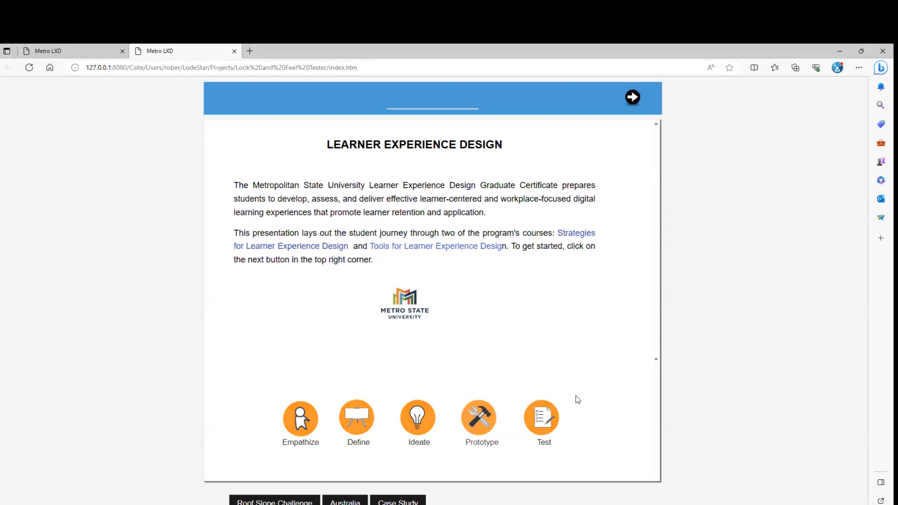
- Try the design-stage links Define, Ideate, Prototype, Test and Empathize in the previewed project, ending on the Empathize page
left_click(353, 420)
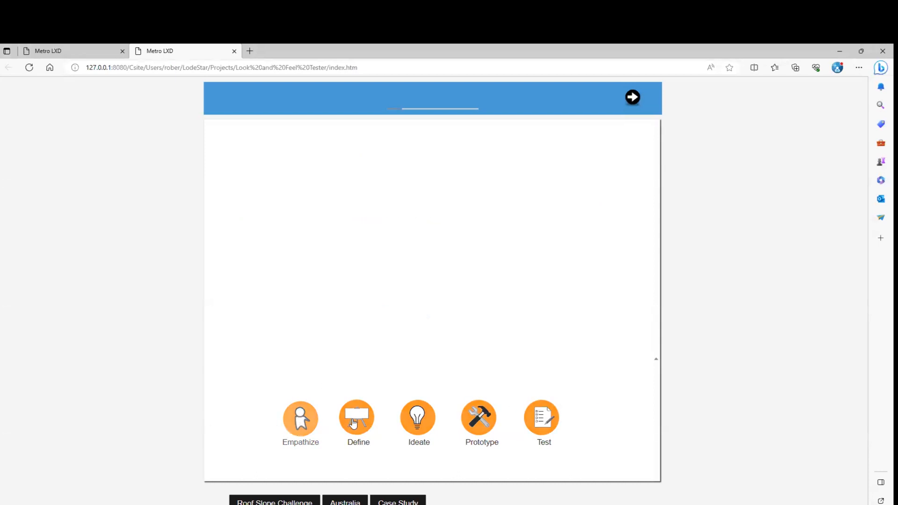
left_click(418, 423)
left_click(484, 428)
left_click(542, 425)
left_click(303, 423)
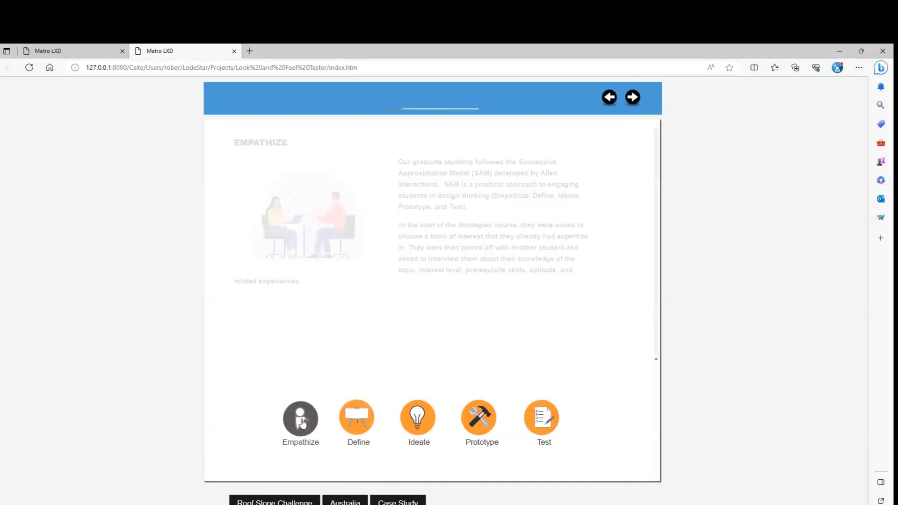
left_click(351, 426)
left_click(423, 425)
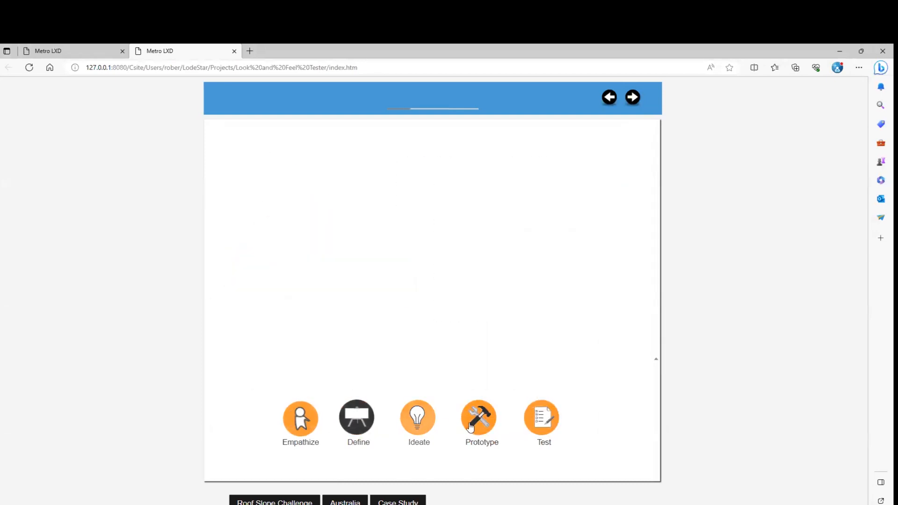
left_click(300, 423)
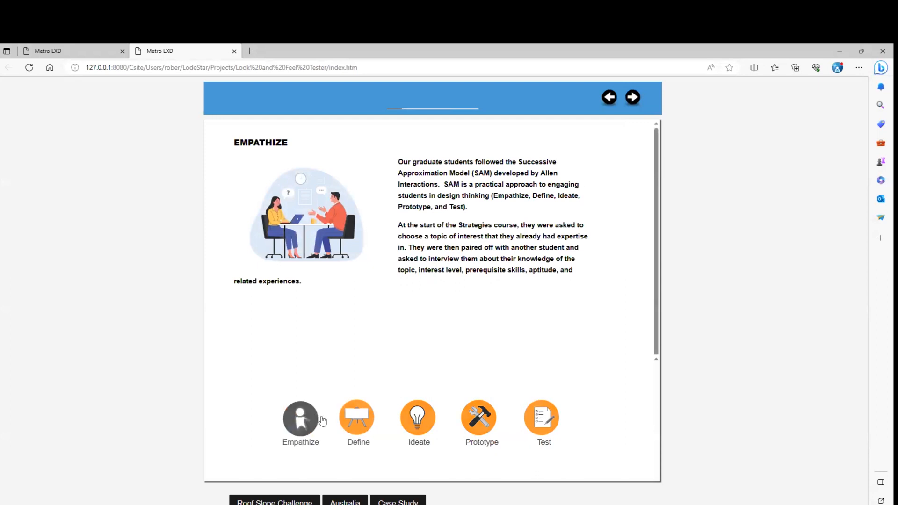
- Visit the Define and Prototype stages, advance one page, and return through Ideate and Define to Empathize
left_click(357, 417)
left_click(475, 414)
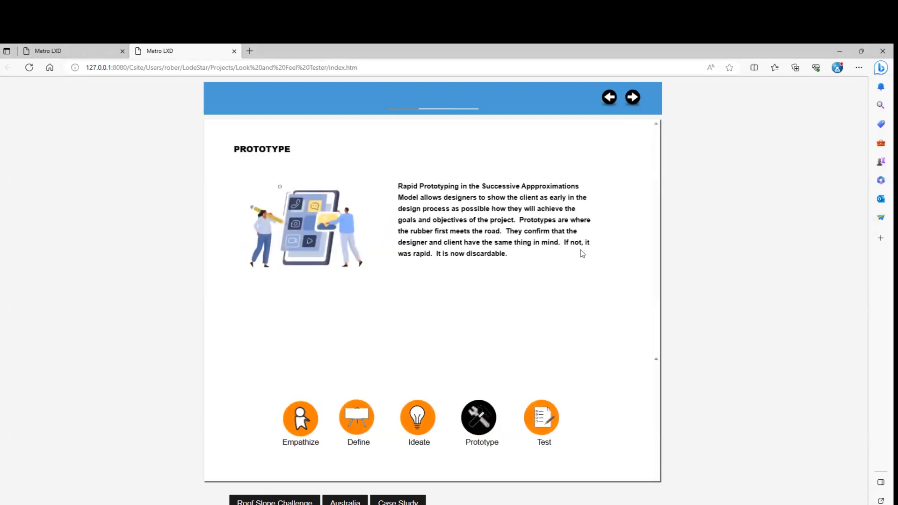
left_click(631, 106)
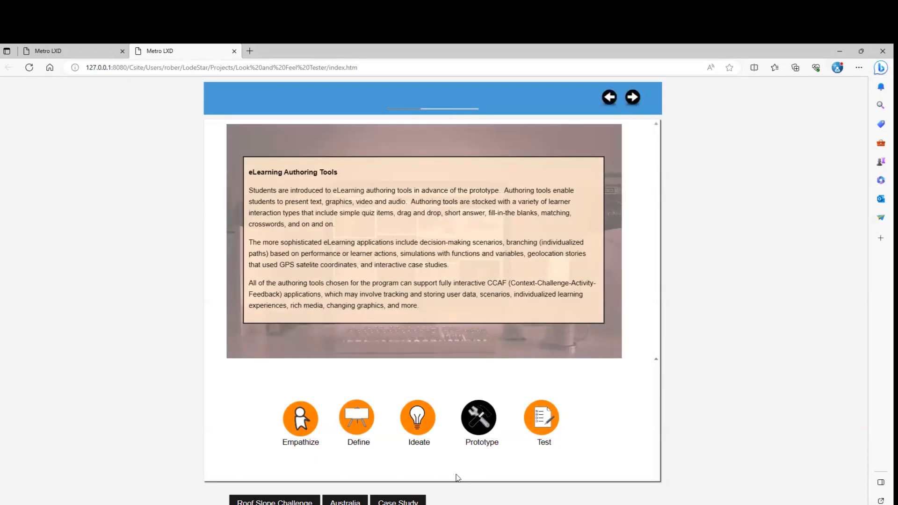
left_click(426, 421)
left_click(379, 423)
left_click(311, 424)
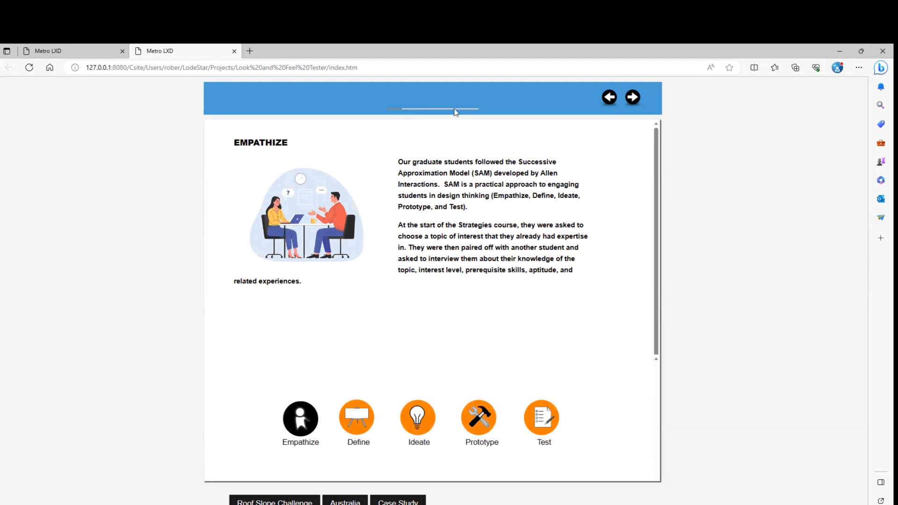
- Switch back to LodeStar and apply the Case Study layout to the project in the Layout Manager
key("alt+Tab")
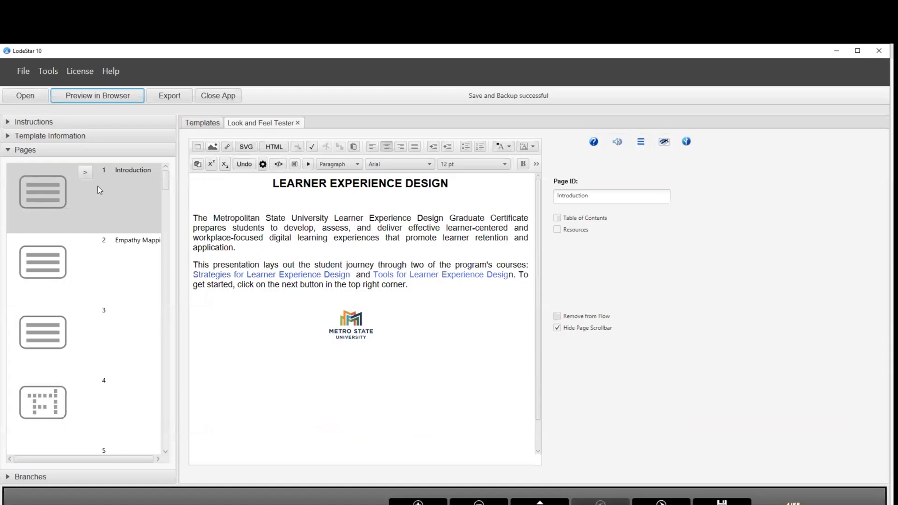
left_click(46, 72)
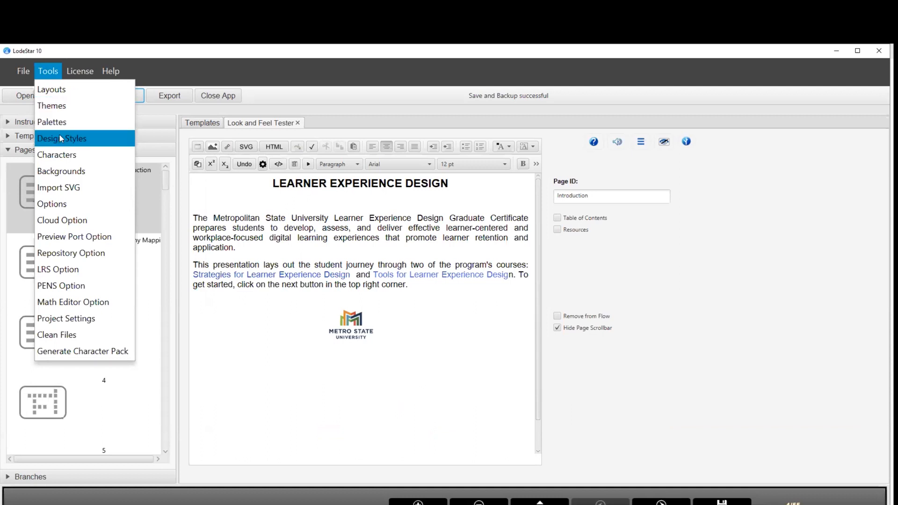
left_click(62, 92)
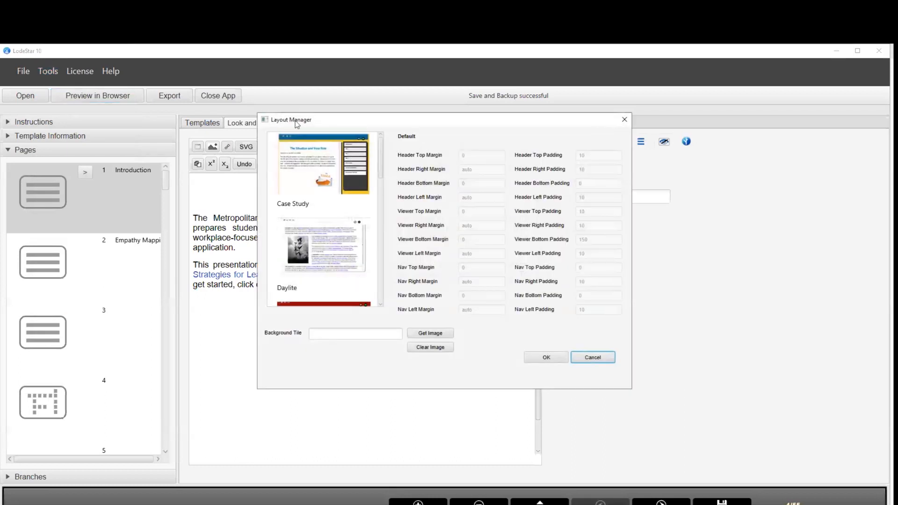
scroll(337, 246, "down", 1)
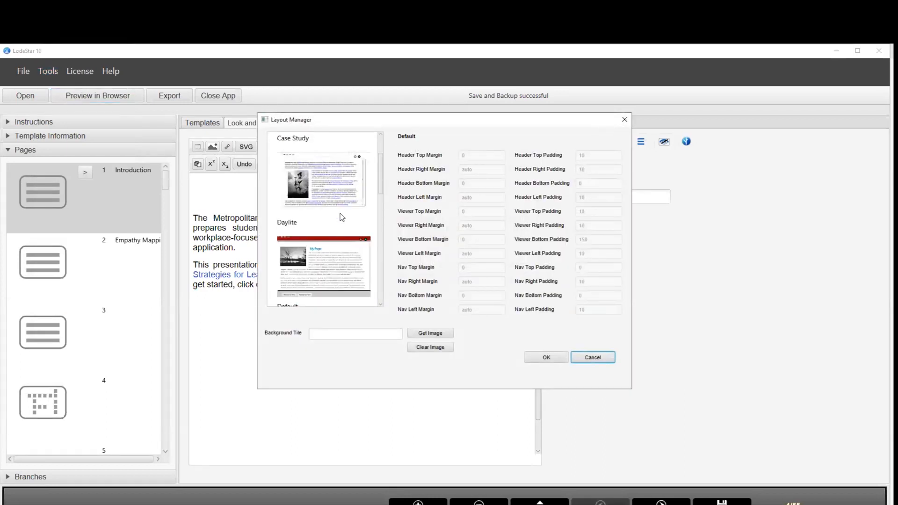
scroll(317, 236, "up", 1)
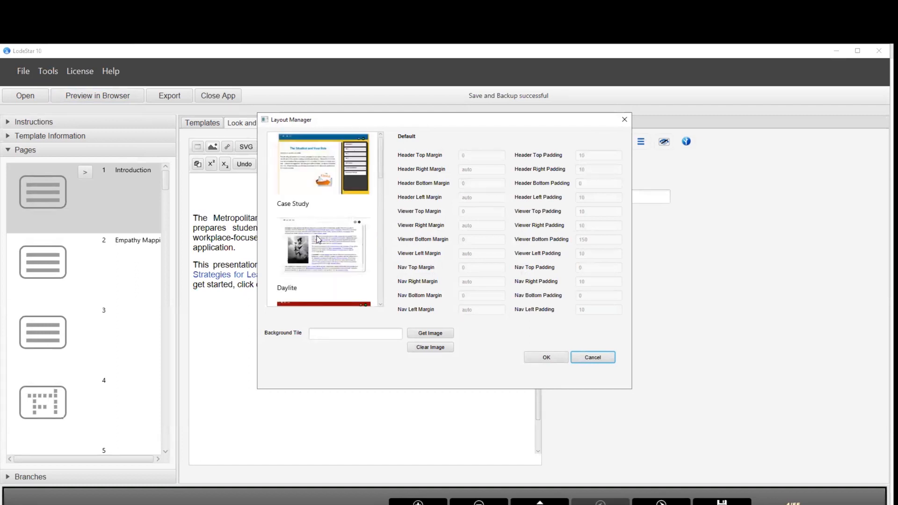
left_click(312, 212)
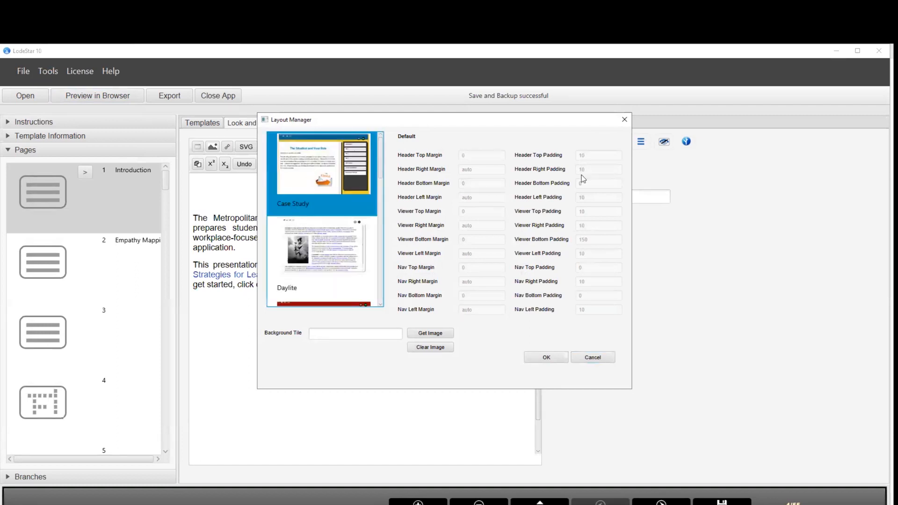
left_click(551, 358)
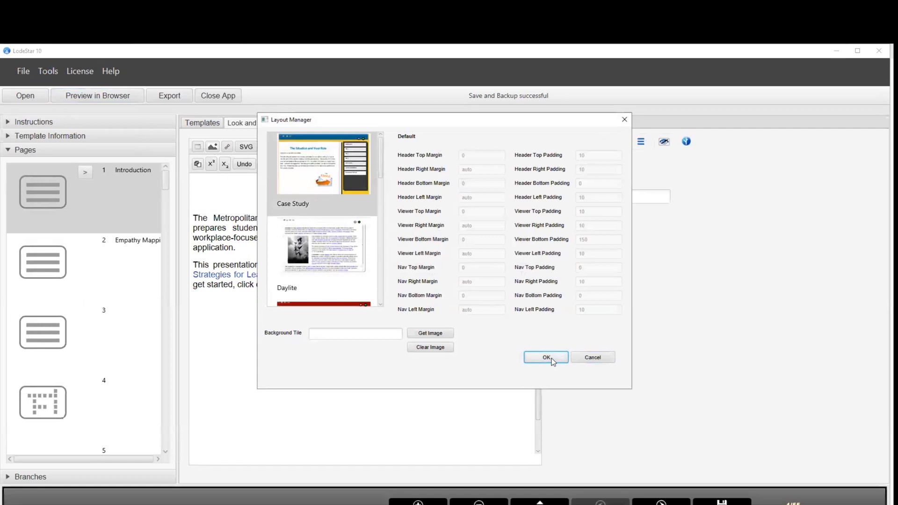
- Save and preview the project in the browser, view the Case Study resource in its overlay, and close it
left_click(115, 99)
left_click(445, 246)
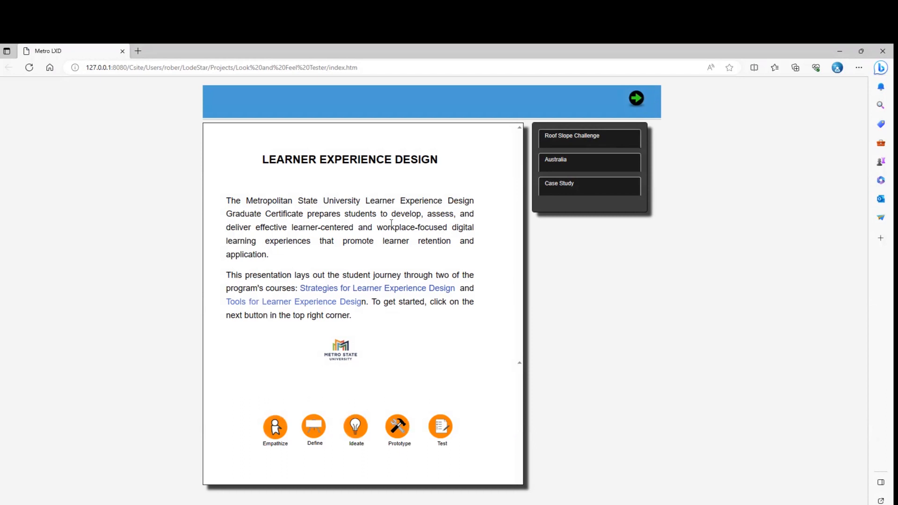
left_click(577, 182)
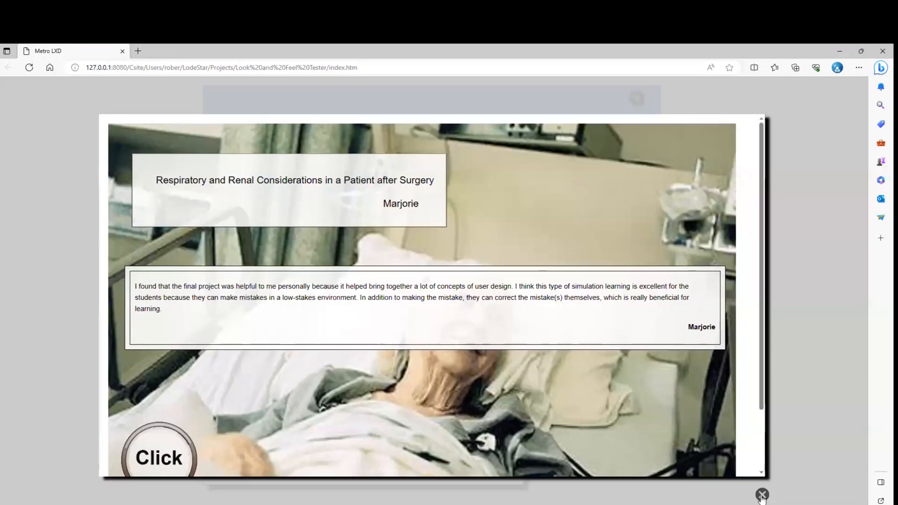
key("Escape")
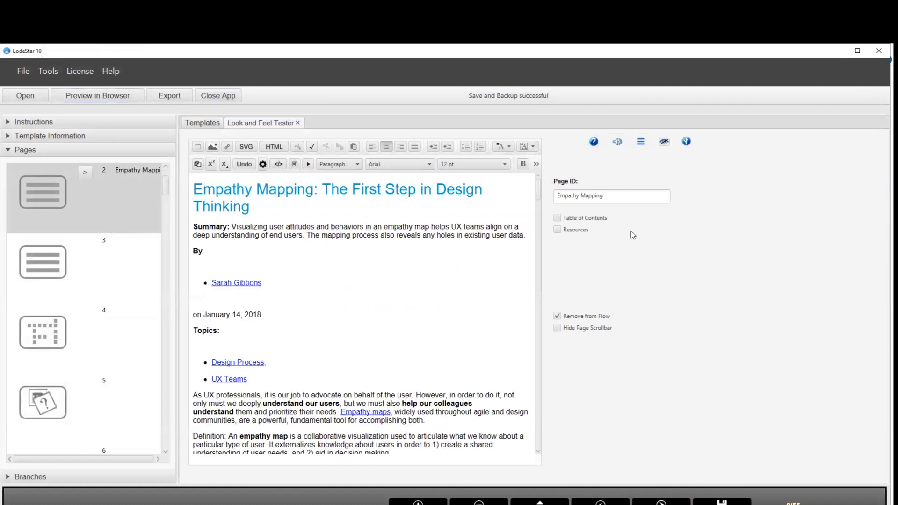
- Put the Empathy Mapping page back into the page flow and make it the first page, ahead of Introduction
left_click(557, 316)
scroll(98, 234, "up", 3)
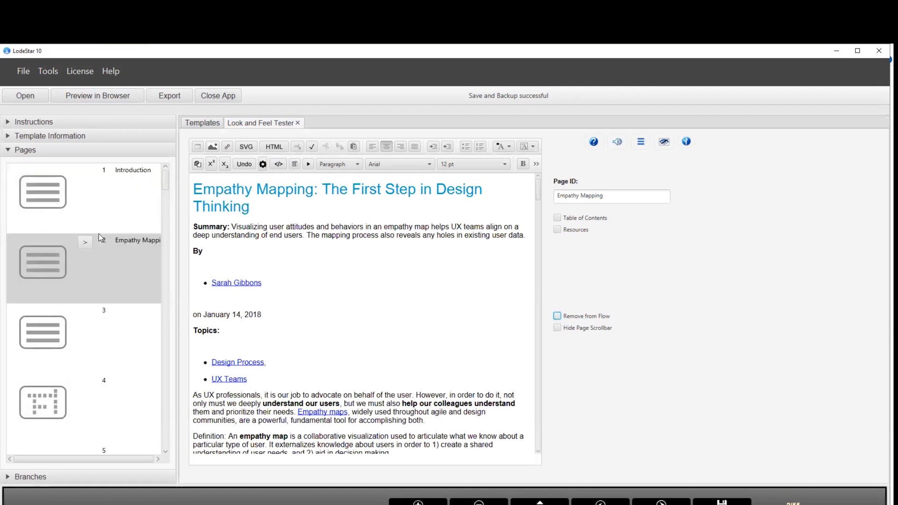
left_click_drag(56, 187, 36, 294)
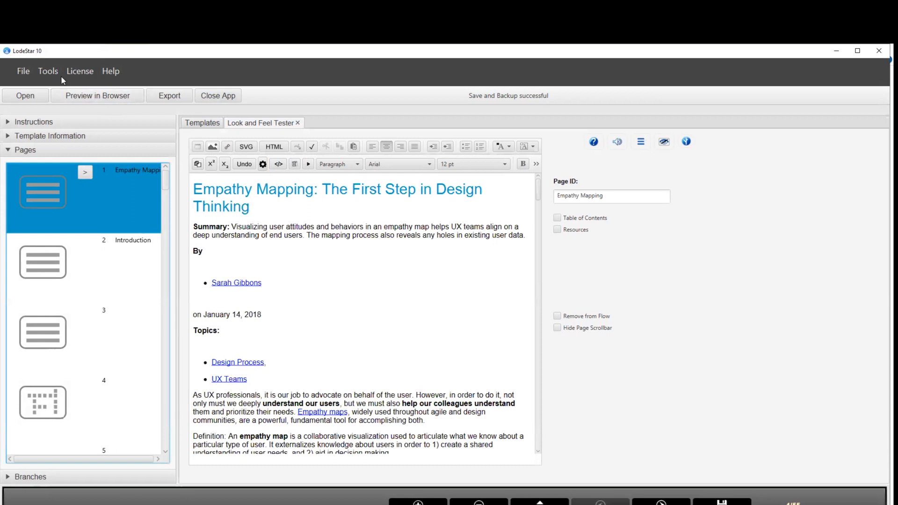
- Change the project's layout to Freefall in the Layout Manager
left_click(47, 71)
left_click(64, 100)
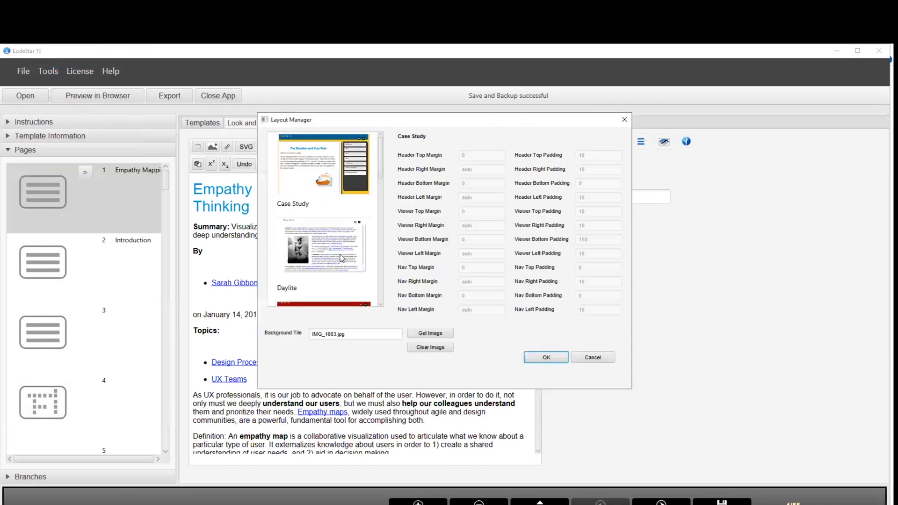
scroll(341, 232, "down", 3)
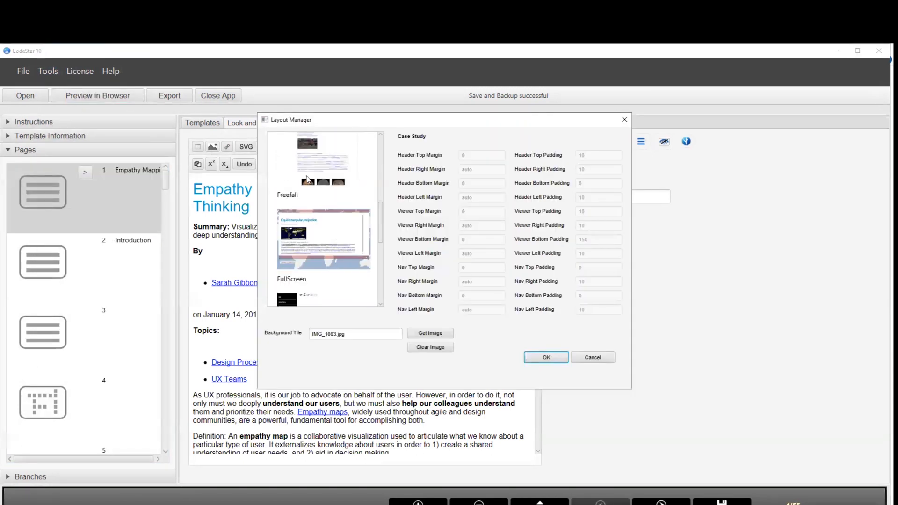
left_click(307, 179)
left_click(550, 360)
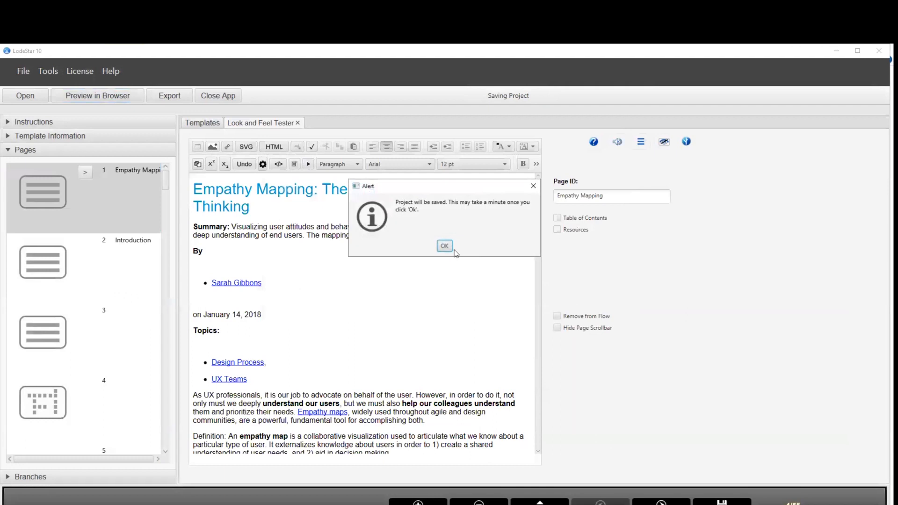
- Save and preview the project in the browser, and look through the Empathy Mapping page down to its end
left_click(444, 245)
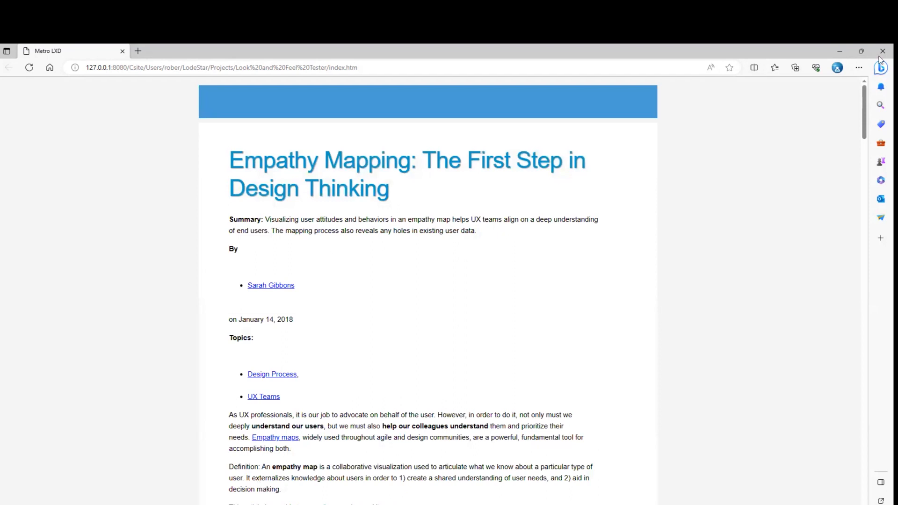
scroll(865, 114, "down", 20)
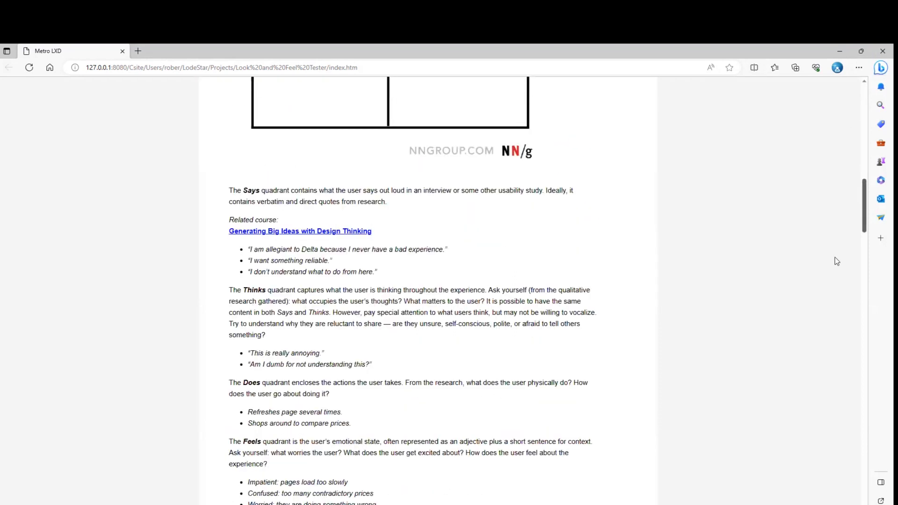
scroll(839, 327, "down", 15)
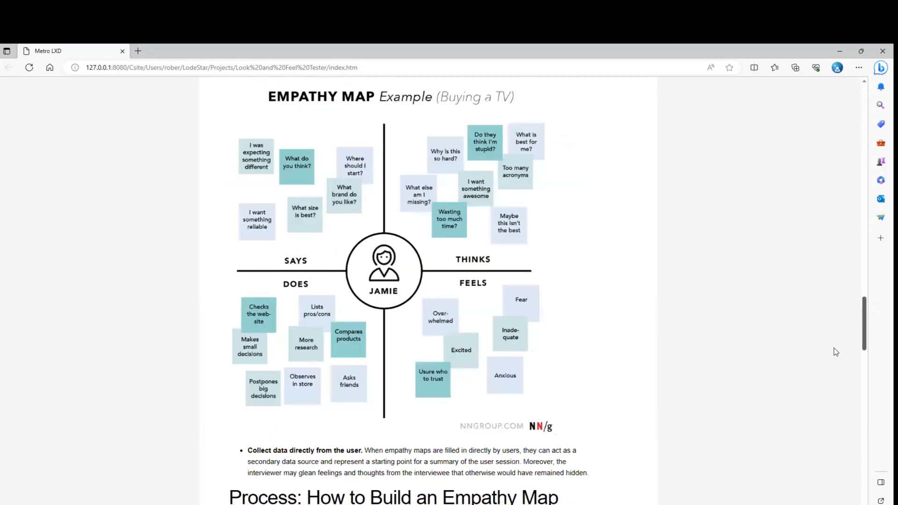
scroll(840, 430, "down", 10)
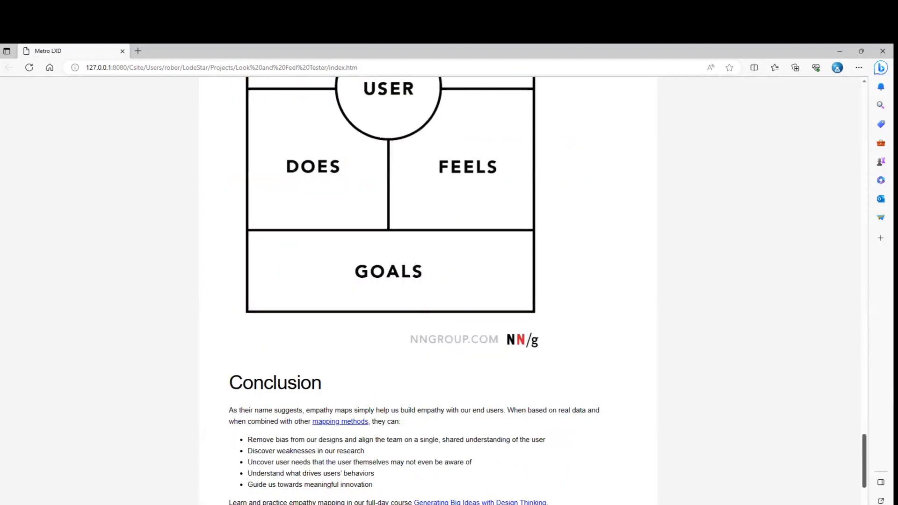
- Advance to the Learner Experience Design page and check its layout from top to bottom
left_click(631, 389)
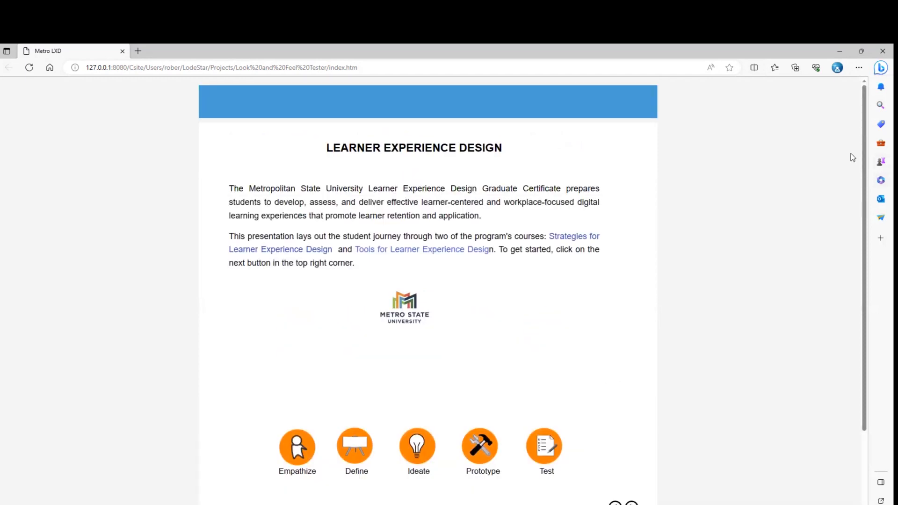
scroll(851, 163, "down", 3)
scroll(467, 234, "up", 3)
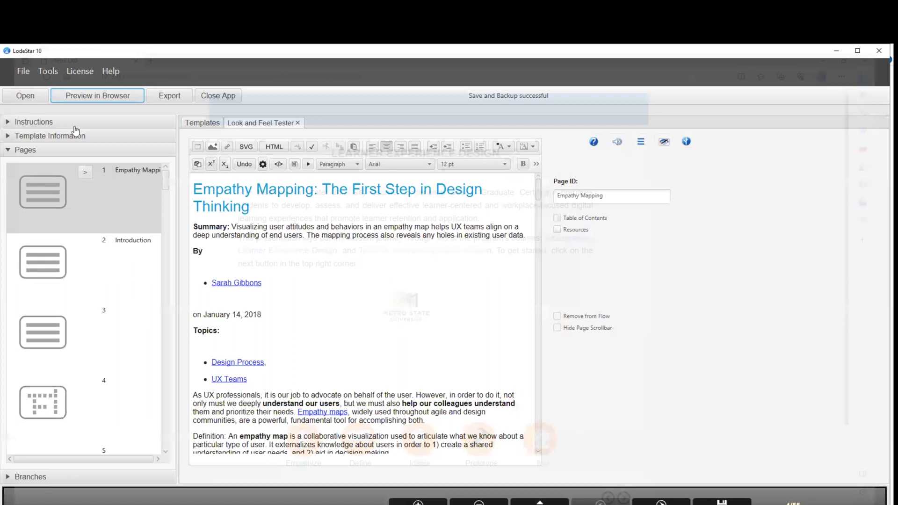
- Insert two empty lines after the Format section's paragraph on the Empathy Mapping page in LodeStar
scroll(287, 207, "down", 10)
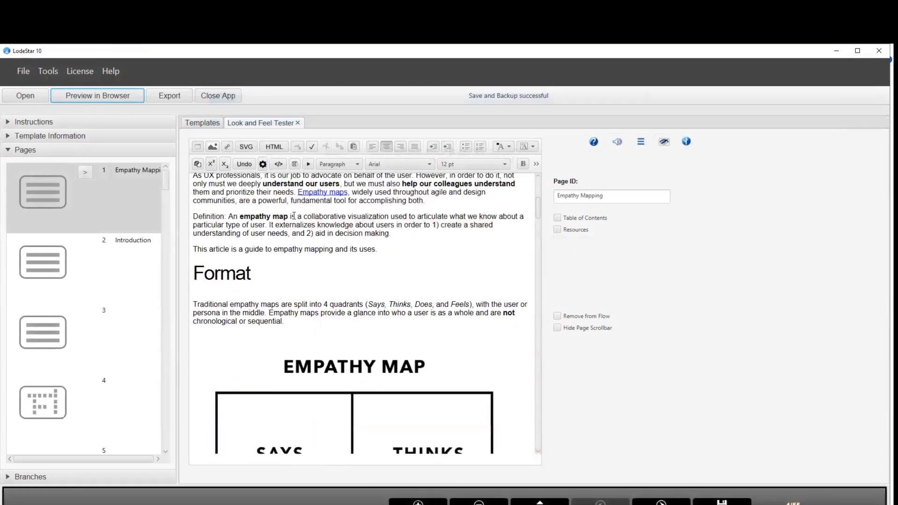
scroll(312, 261, "up", 2)
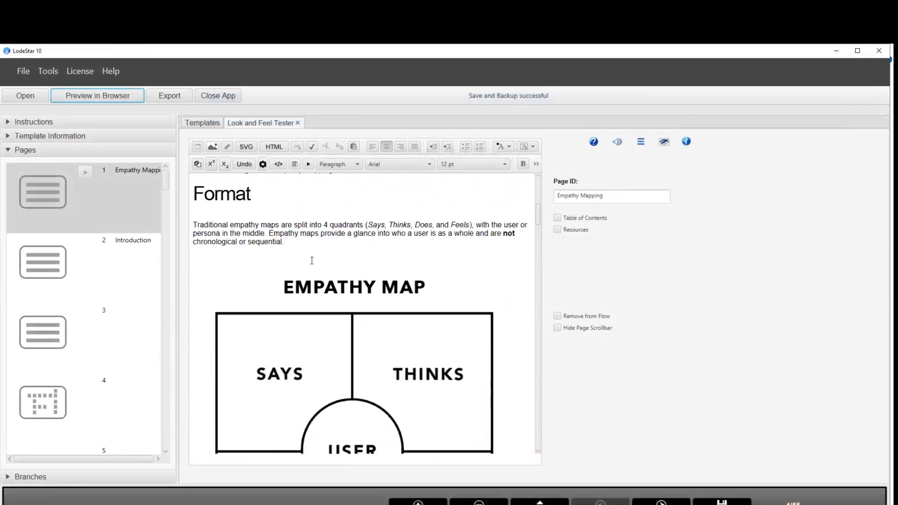
left_click(312, 242)
key("Return")
key("Return")
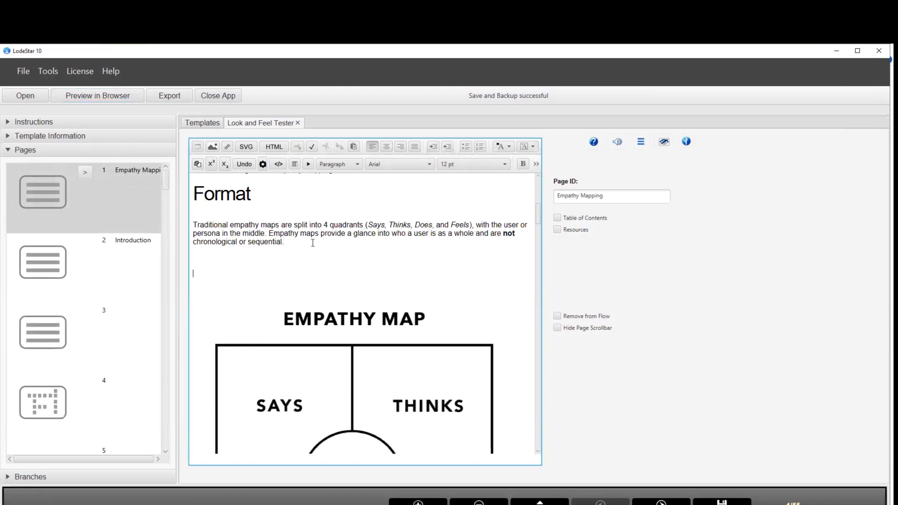
- Browse the insertable widgets down to Matching, Parallax and Audio, and close the list without inserting any
left_click(262, 163)
scroll(413, 260, "down", 5)
scroll(413, 261, "down", 3)
left_click(515, 148)
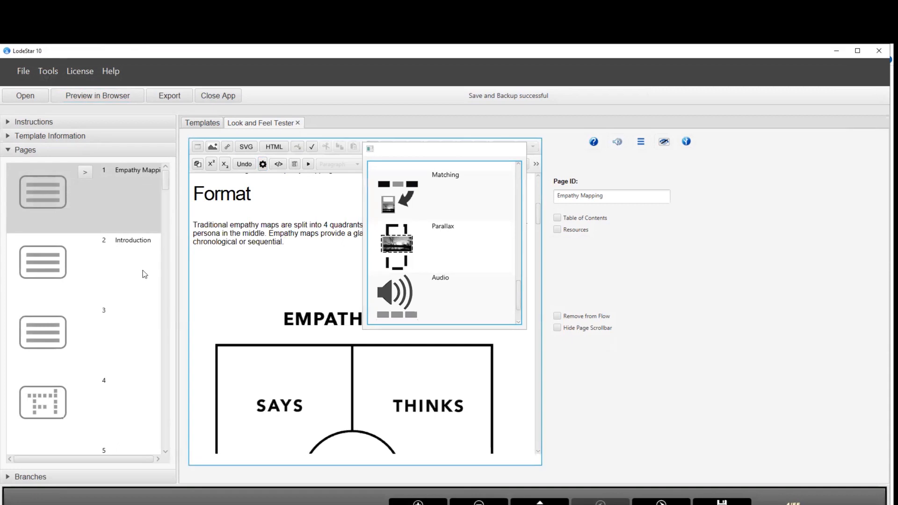
scroll(295, 219, "up", 3)
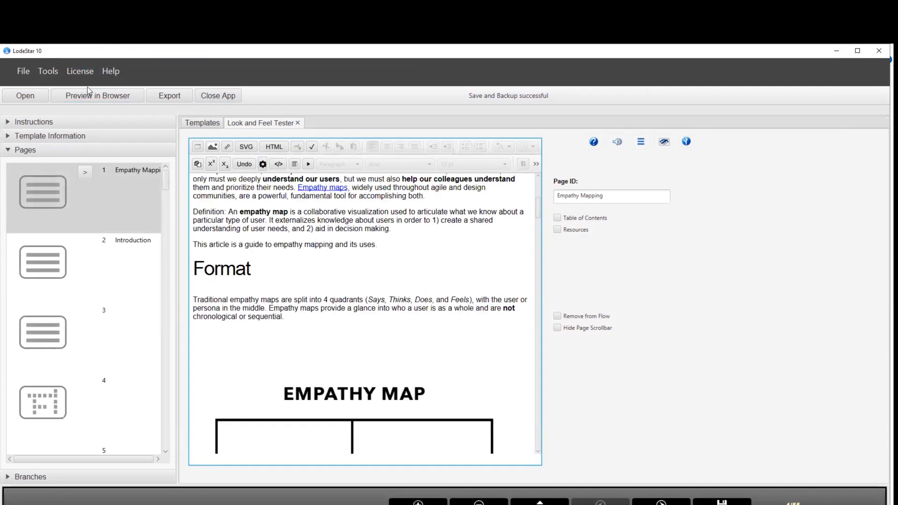
- Apply the Default layout to the project with no background tile
left_click(47, 71)
left_click(62, 92)
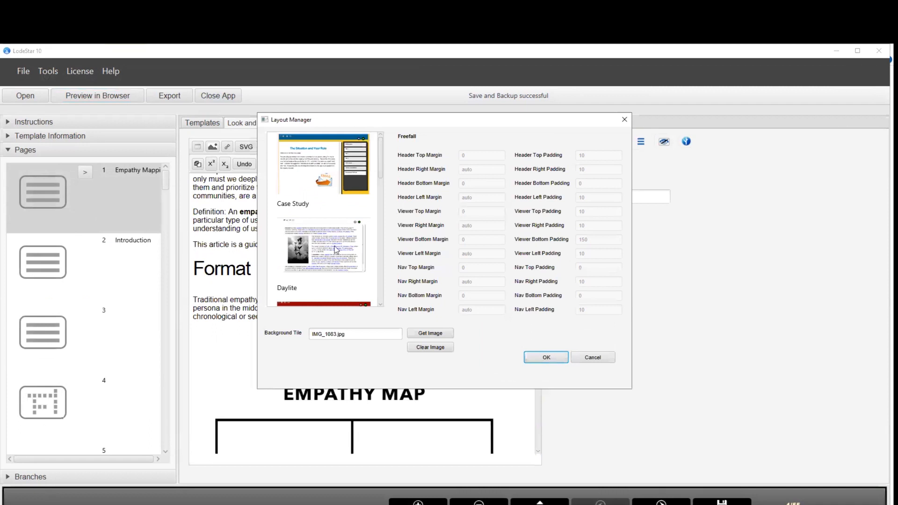
scroll(335, 246, "down", 2)
left_click(322, 222)
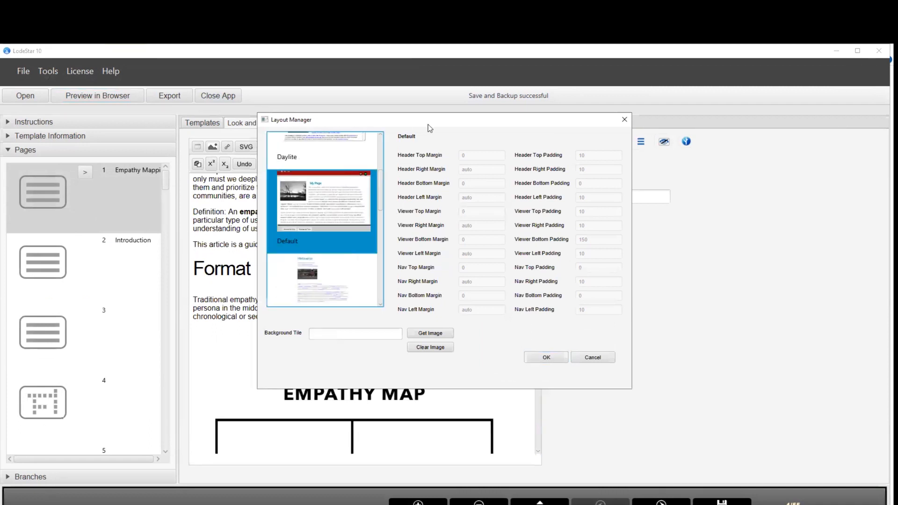
left_click(552, 361)
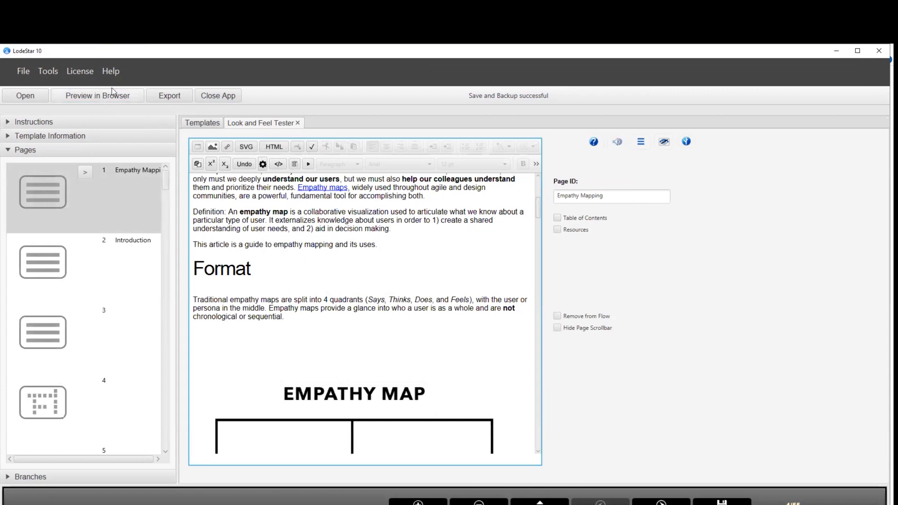
- In the Default theme, set the HTML background color to #000000 and the TOC/Resource button color to #cc6633ff
left_click(54, 72)
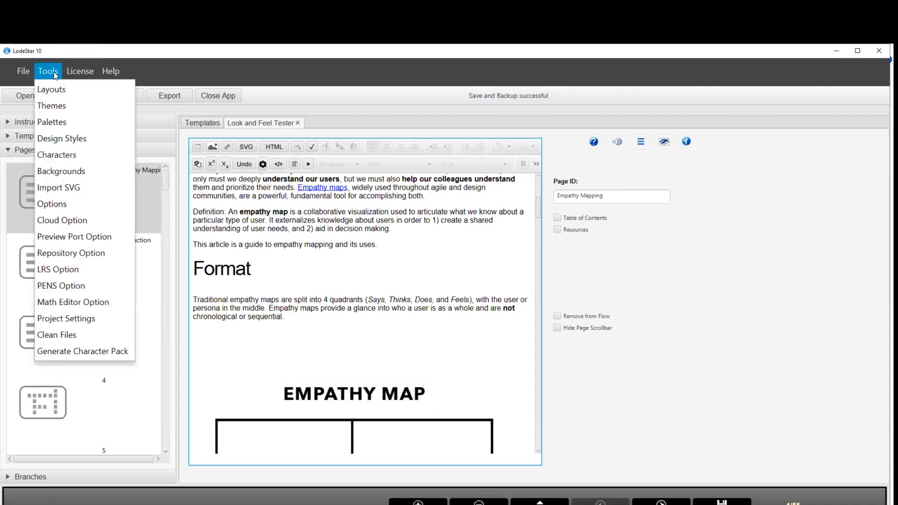
left_click(69, 103)
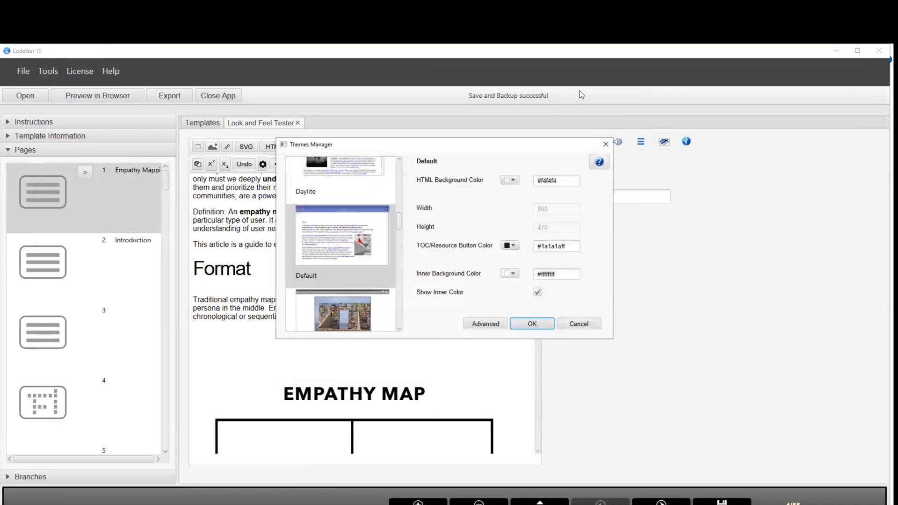
left_click(399, 192)
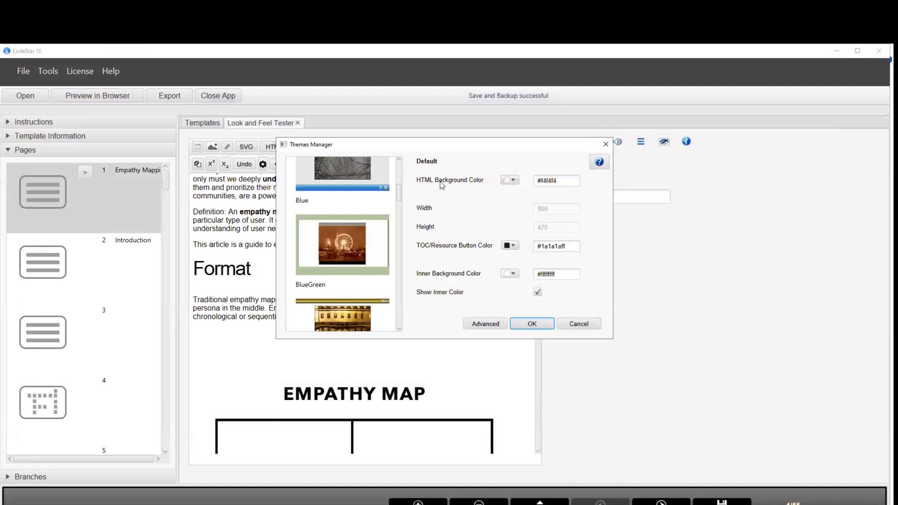
left_click(512, 181)
left_click(592, 207)
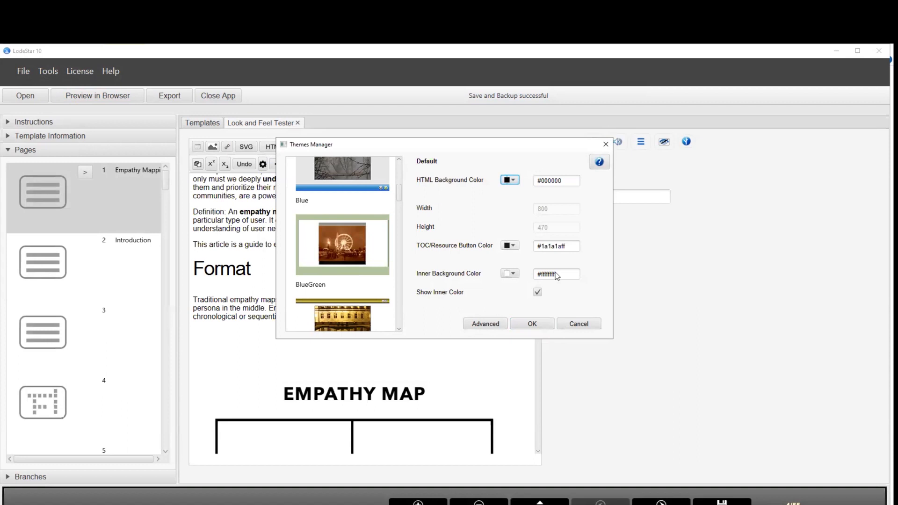
left_click(511, 246)
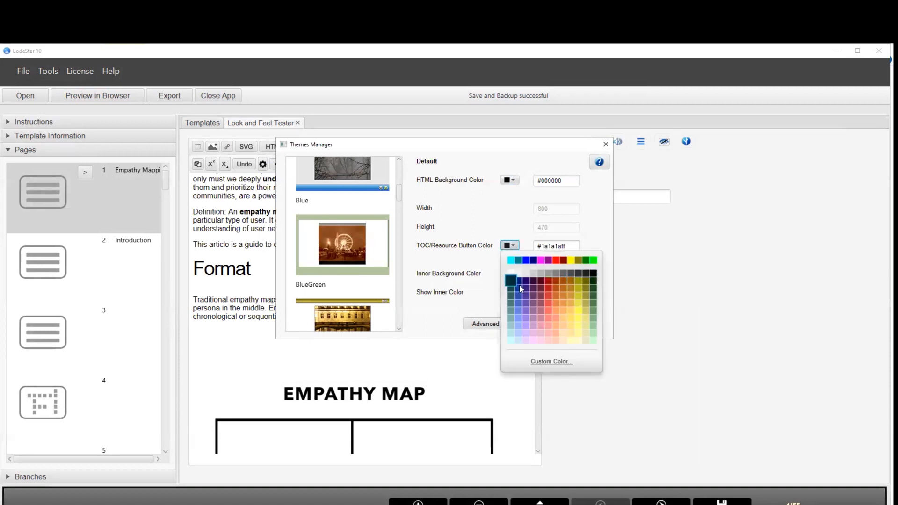
left_click(556, 305)
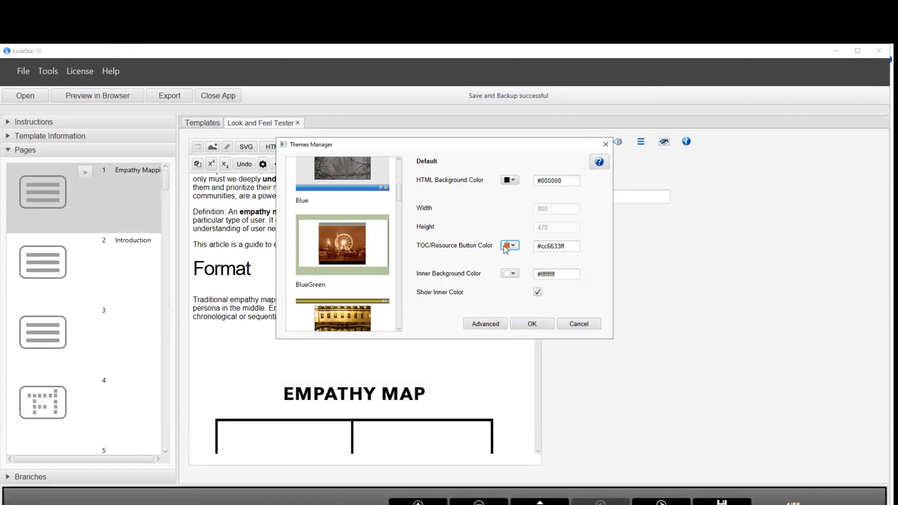
- Lower the theme's white inner background color to 74% opacity and apply the theme
left_click(514, 274)
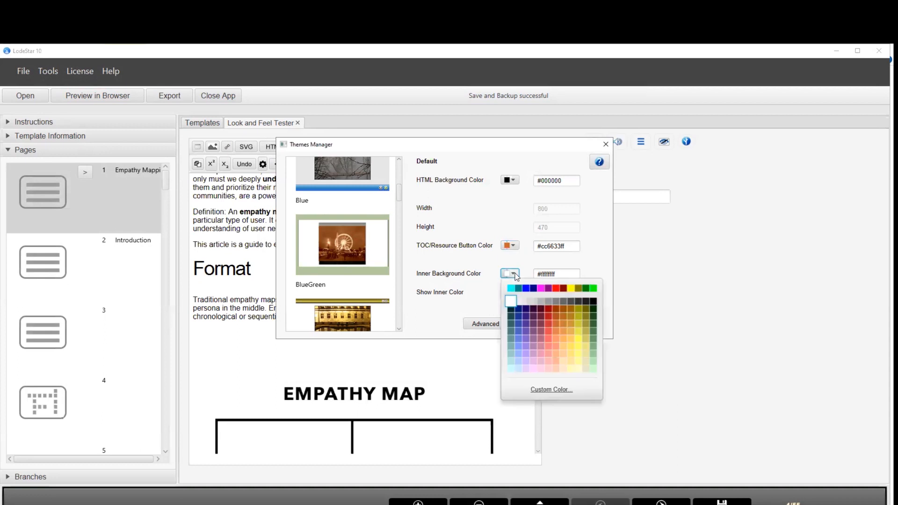
left_click(542, 393)
left_click_drag(832, 387, 826, 393)
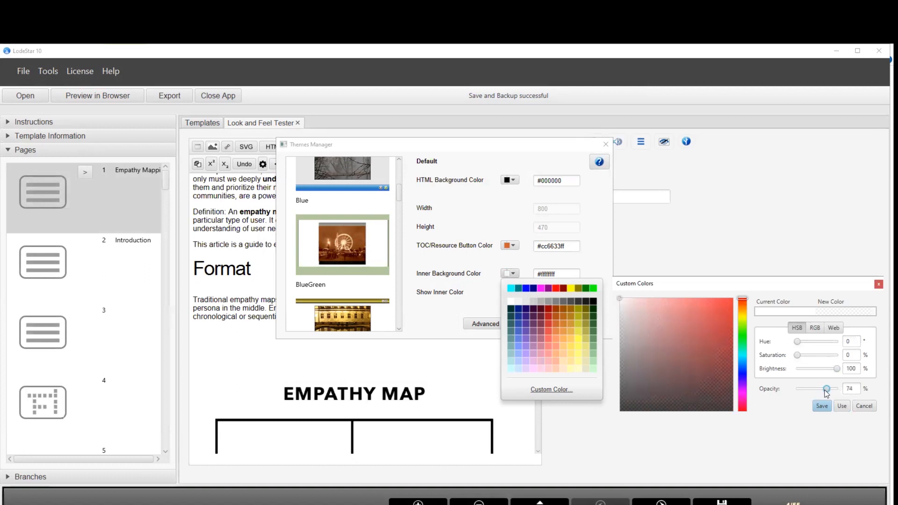
left_click(846, 408)
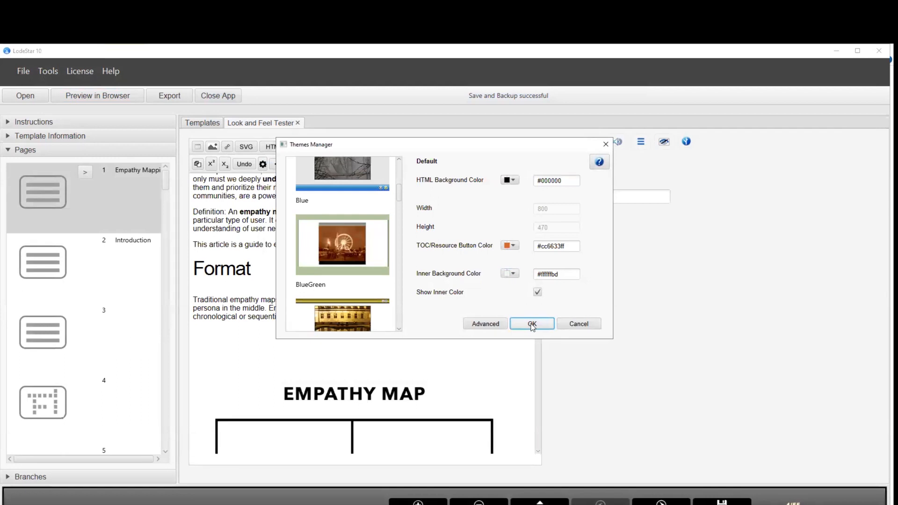
left_click(532, 324)
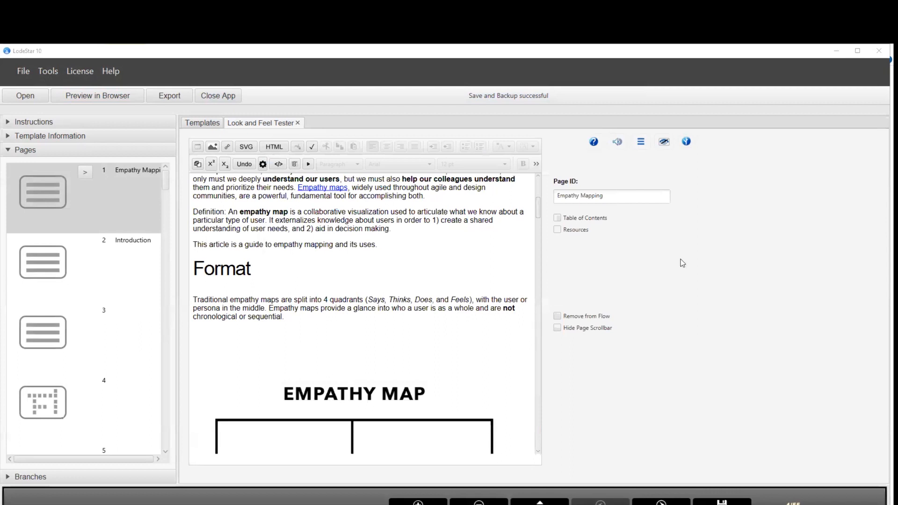
- Set the layout's background tile to the image pexels-mitchell-luo-3694708.jpg and apply it
left_click(635, 177)
left_click(47, 70)
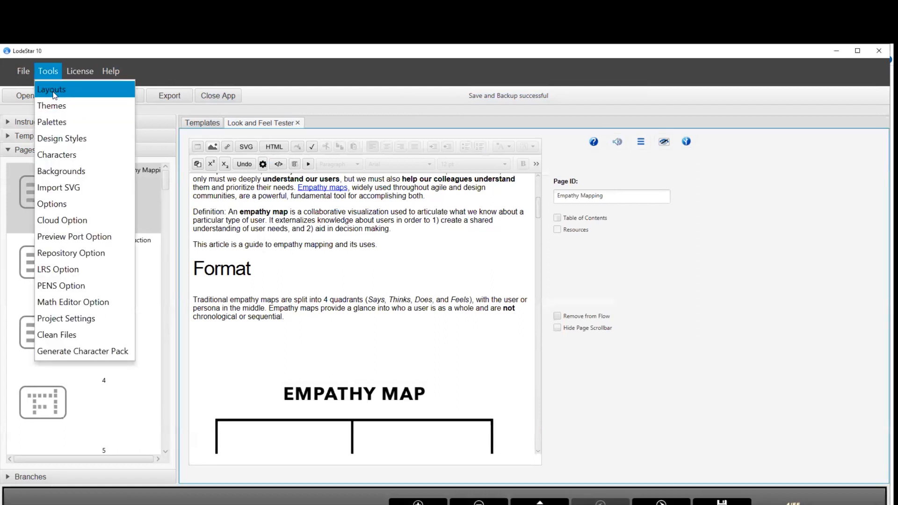
left_click(55, 94)
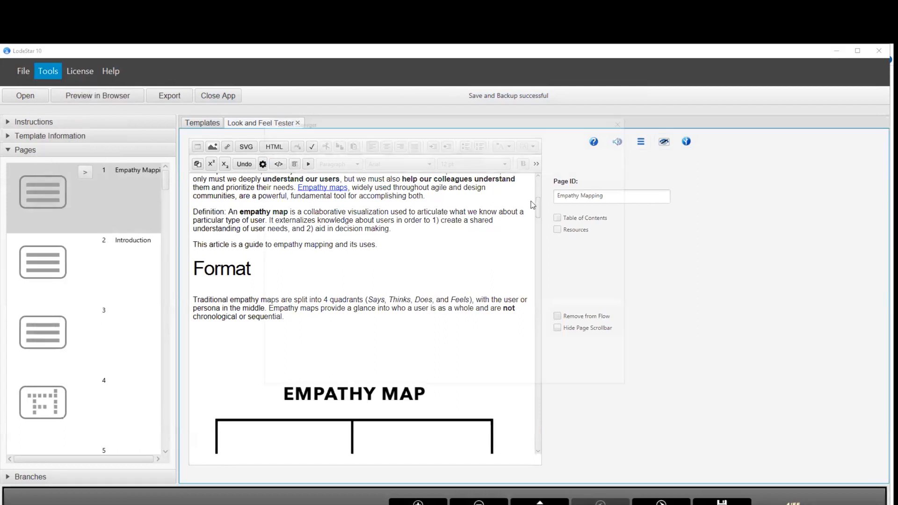
left_click(432, 333)
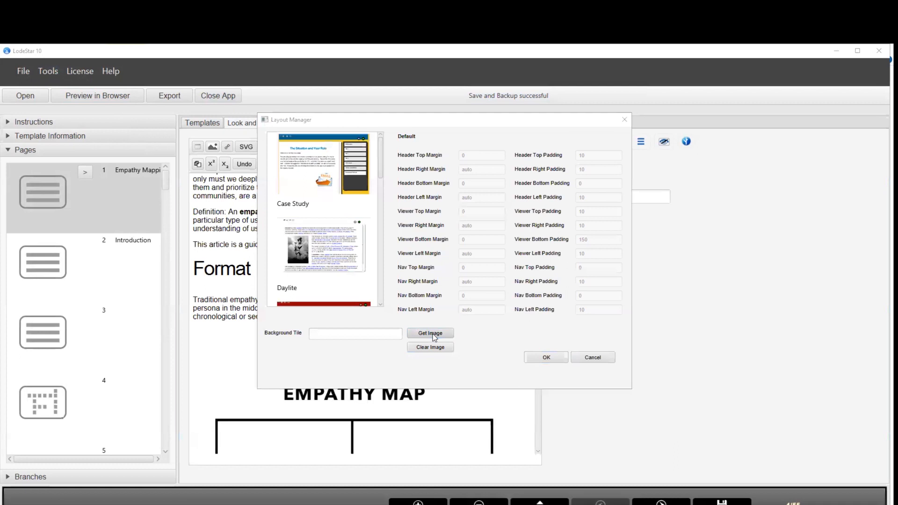
left_click(408, 307)
left_click(616, 373)
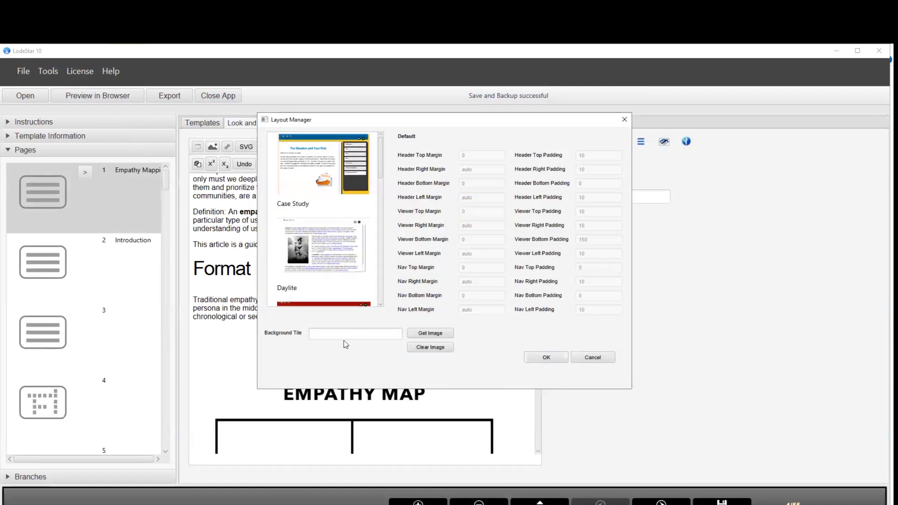
left_click(546, 357)
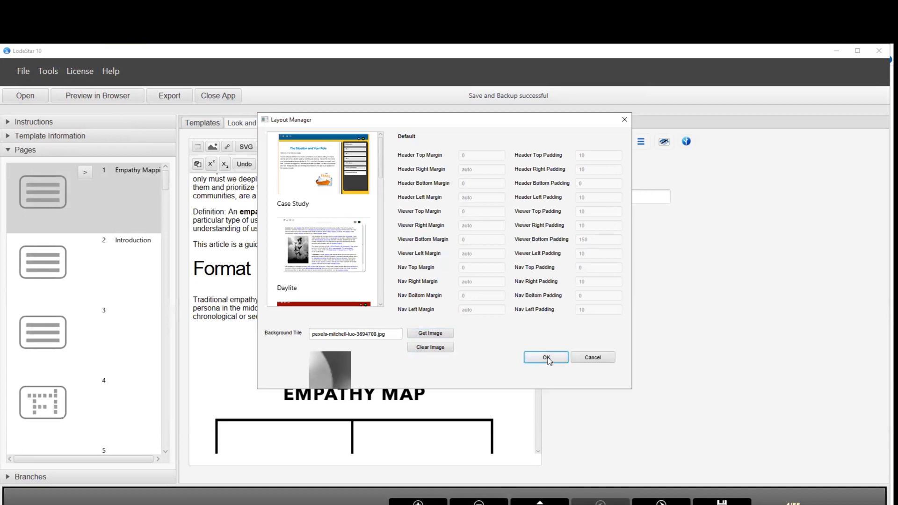
left_click(546, 357)
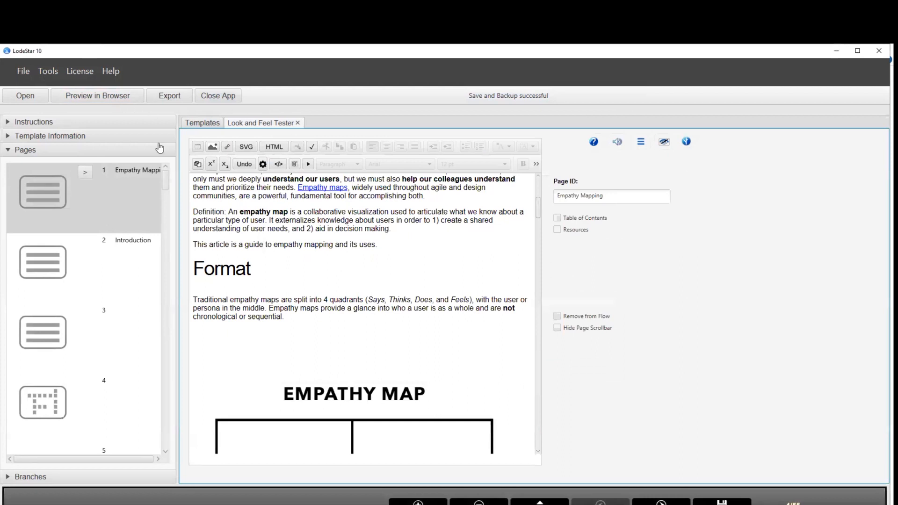
- Preview the project in the browser, examine the Empathy Mapping page against the new background, and close the preview
left_click(99, 96)
left_click(444, 245)
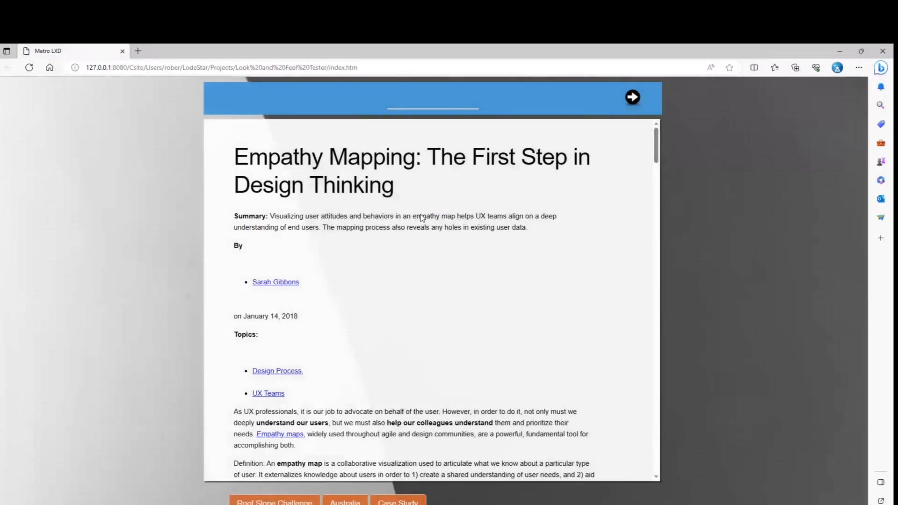
scroll(419, 222, "down", 10)
scroll(419, 225, "up", 10)
scroll(330, 204, "down", 2)
scroll(330, 204, "up", 2)
scroll(361, 350, "down", 10)
scroll(361, 341, "up", 5)
scroll(361, 338, "up", 6)
scroll(481, 383, "down", 3)
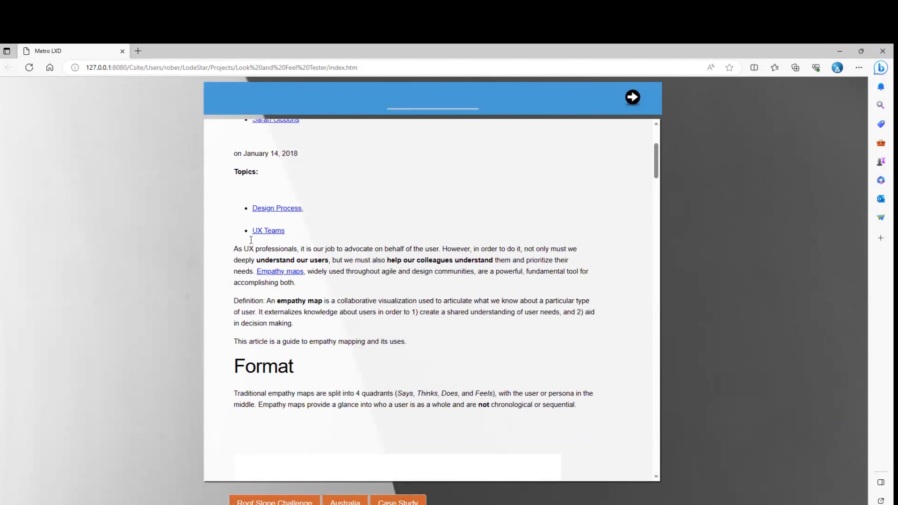
left_click(882, 50)
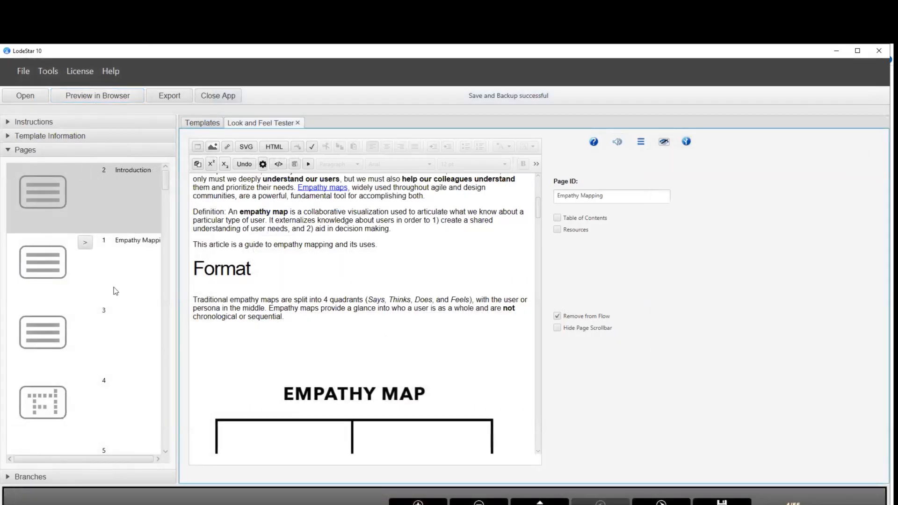
- Place the Introduction page ahead of Empathy Mapping and open it for editing
left_click(115, 291)
scroll(99, 181, "up", 3)
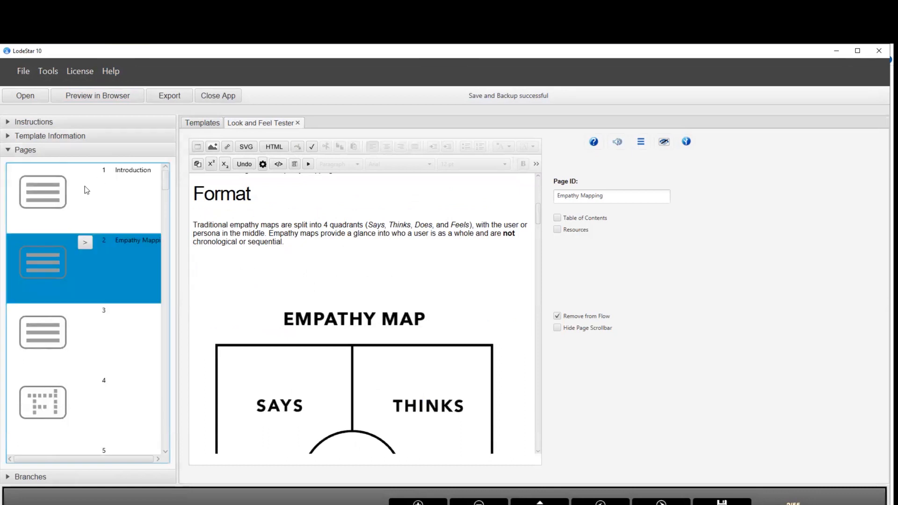
left_click(86, 190)
- Enable the header in the theme's advanced settings and set its first gradient stop to 56% opacity
left_click(49, 71)
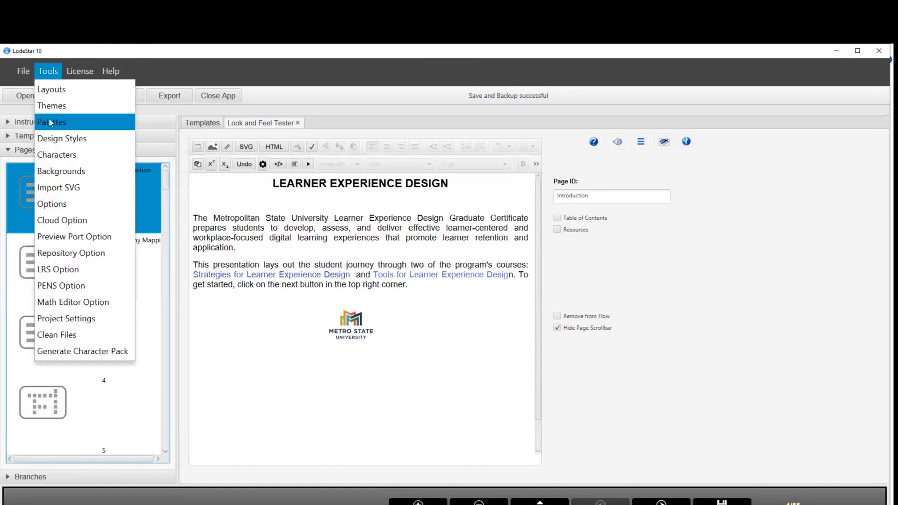
left_click(51, 106)
left_click(481, 323)
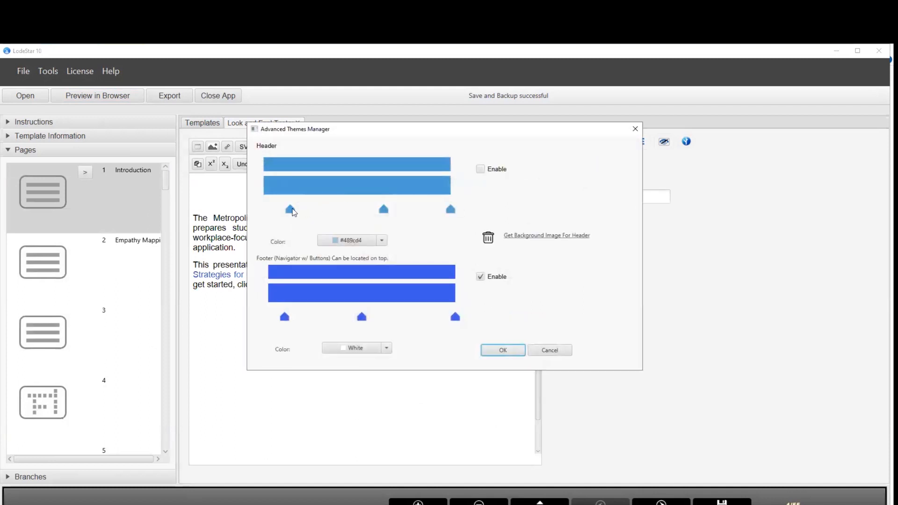
left_click(481, 169)
left_click(348, 242)
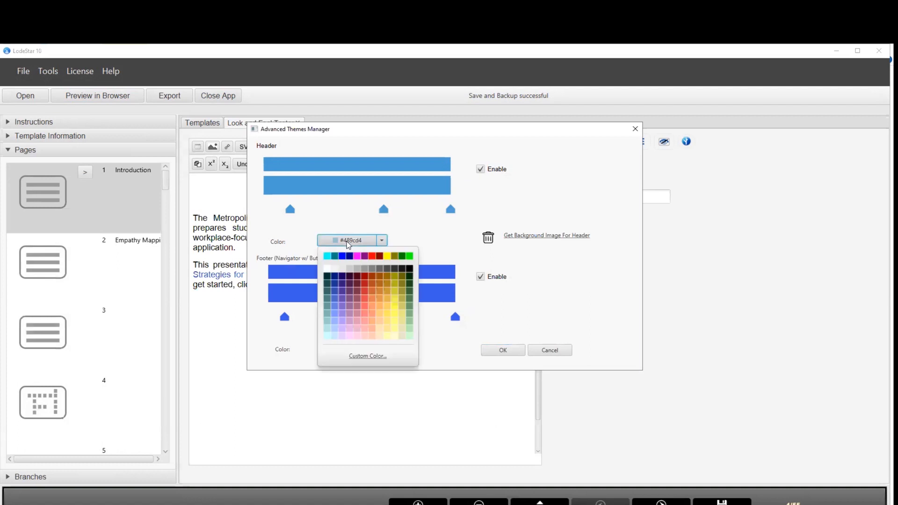
left_click(358, 356)
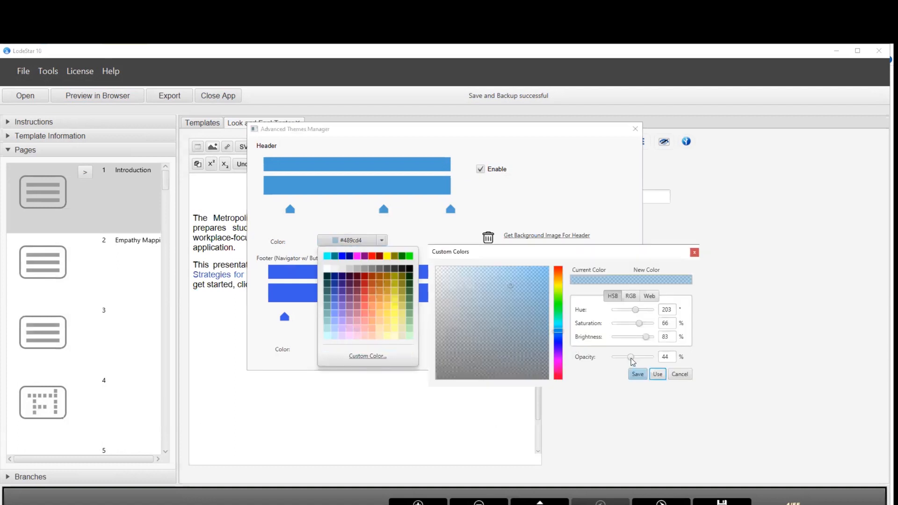
left_click_drag(631, 358, 637, 358)
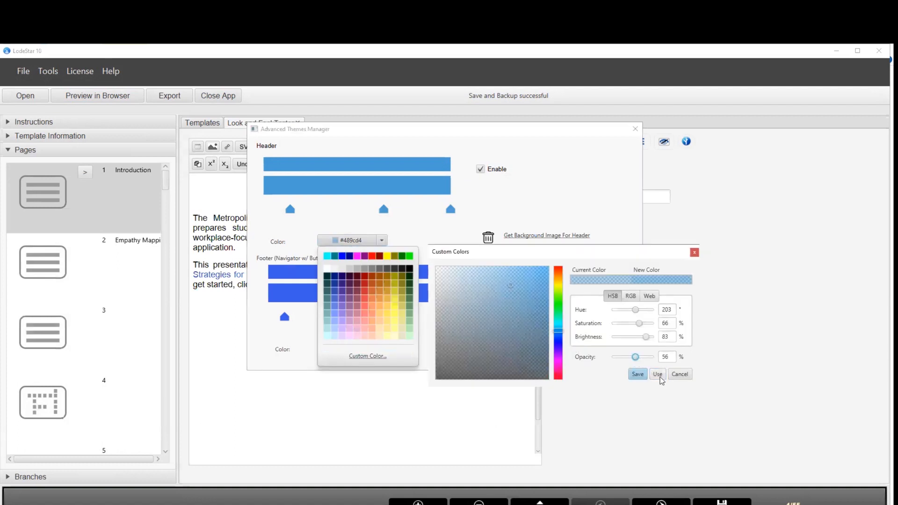
left_click(657, 374)
- Set the header gradient's middle color stop to 50% opacity
left_click(383, 209)
left_click(353, 242)
left_click(372, 357)
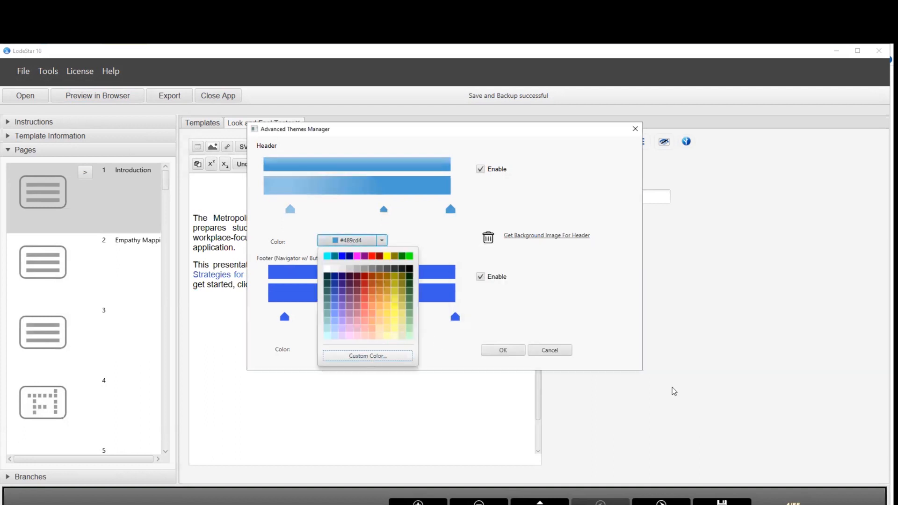
left_click_drag(643, 356, 633, 357)
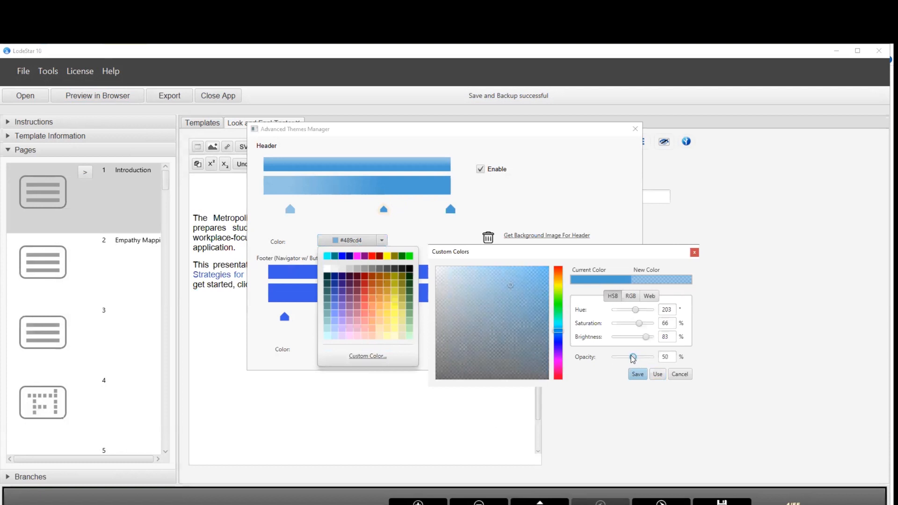
left_click(657, 374)
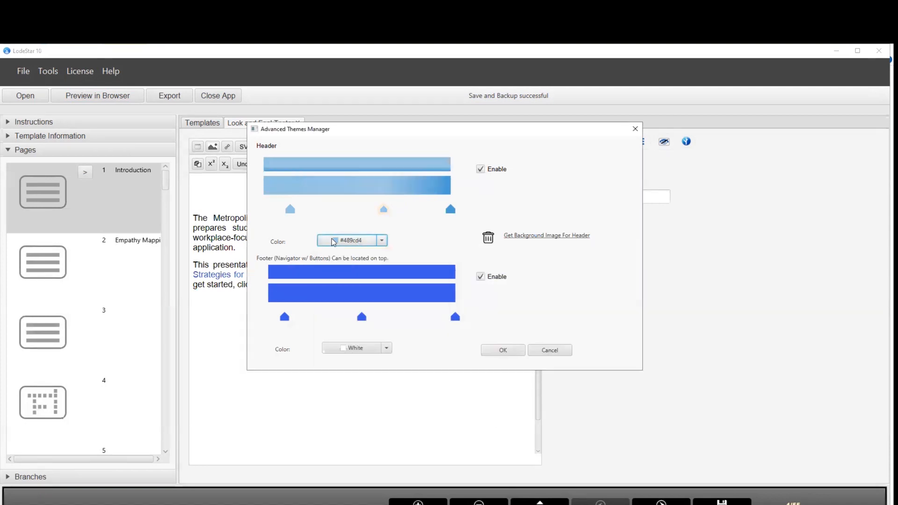
- Set the header gradient's last color stop to 44% opacity and apply the advanced theme settings
left_click(451, 209)
left_click(337, 242)
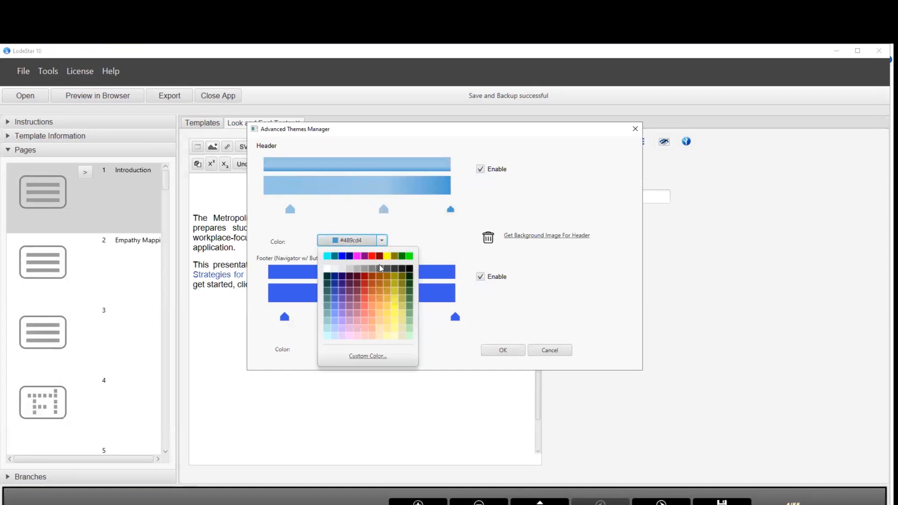
left_click(427, 345)
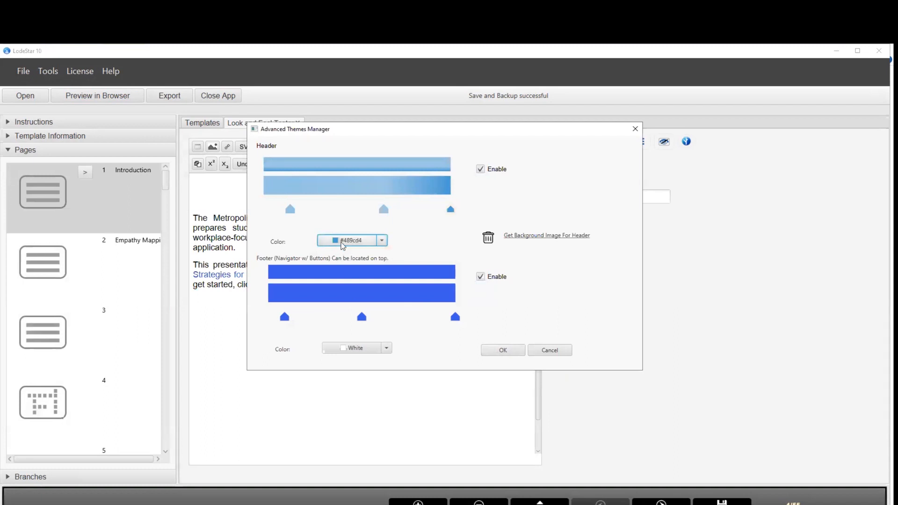
left_click(369, 241)
left_click(368, 355)
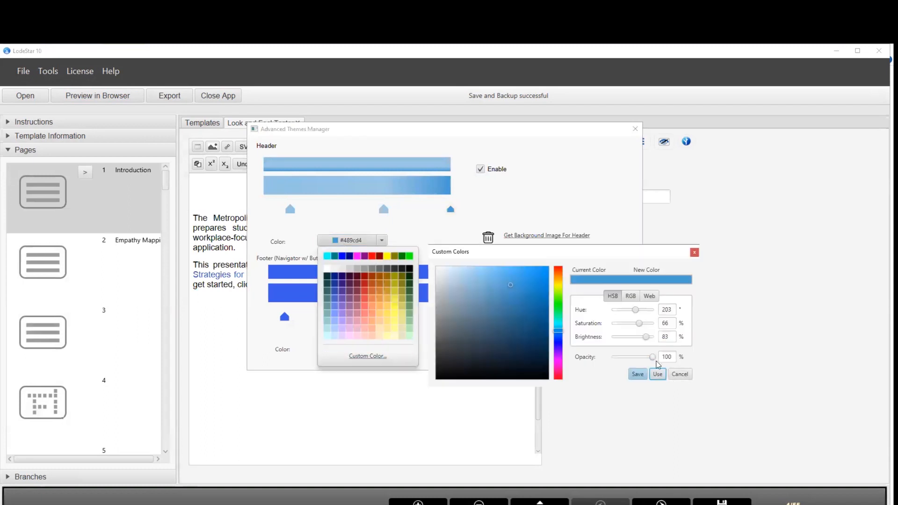
left_click_drag(651, 358, 631, 357)
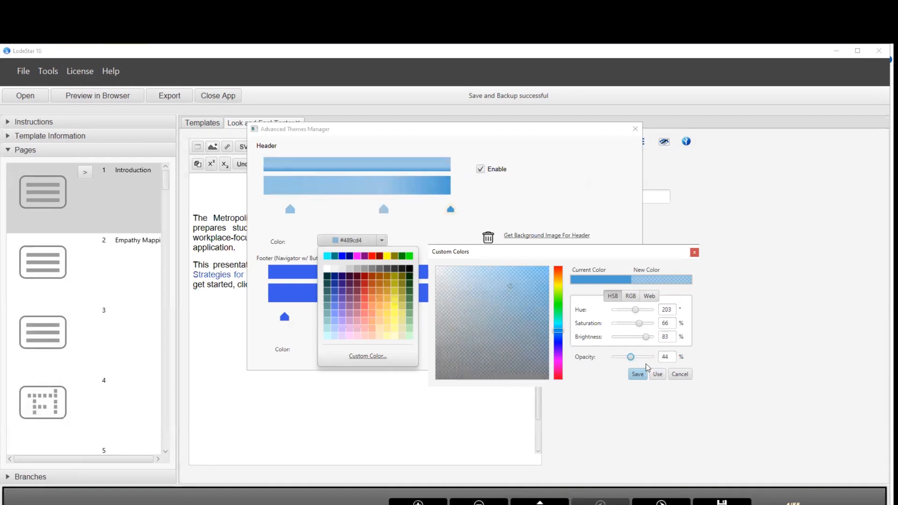
left_click(657, 374)
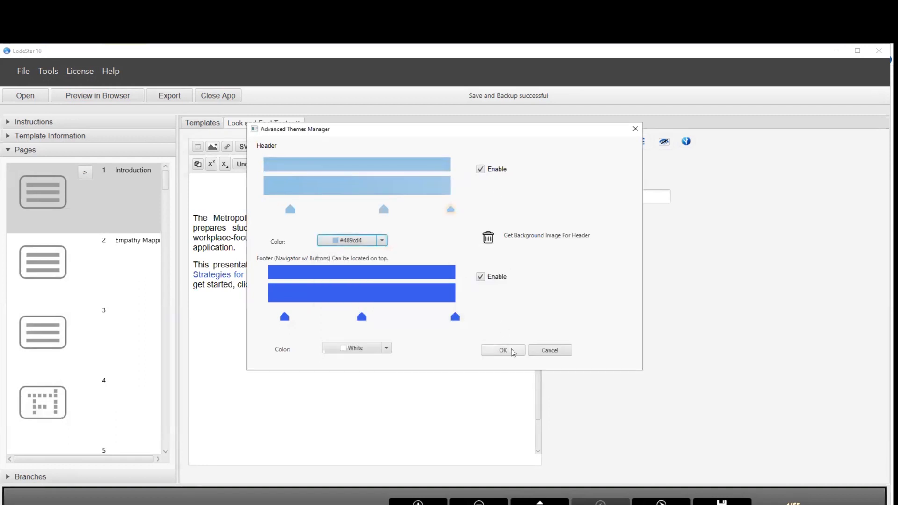
left_click(512, 351)
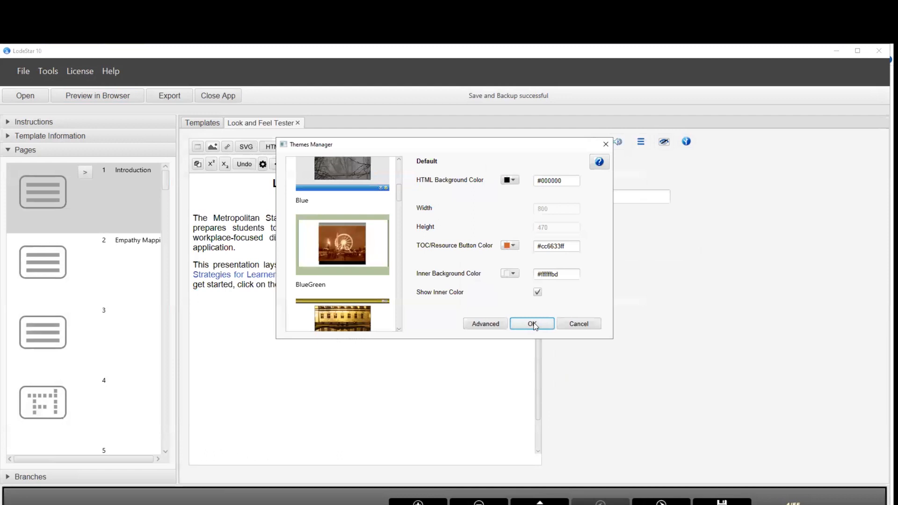
left_click(606, 144)
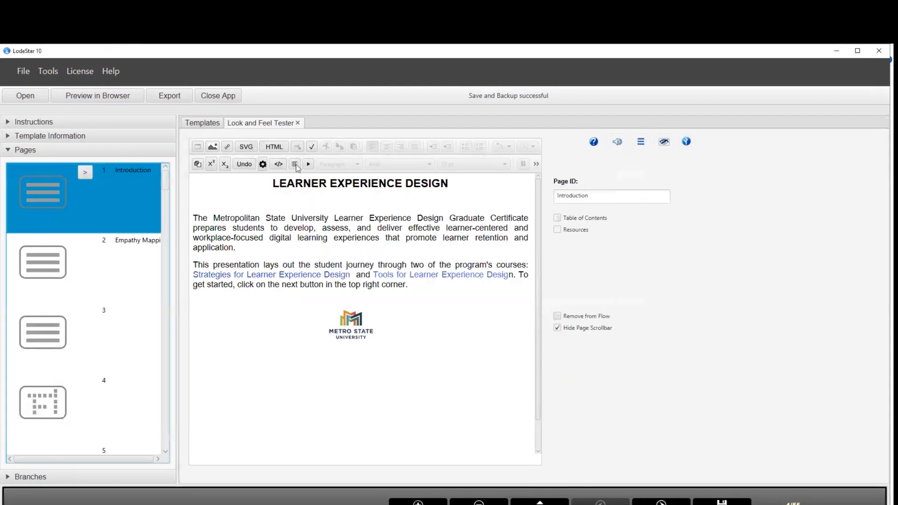
- Preview the project in the browser, examine the semi-transparent header on the Introduction page, and close the preview
left_click(94, 95)
left_click(444, 246)
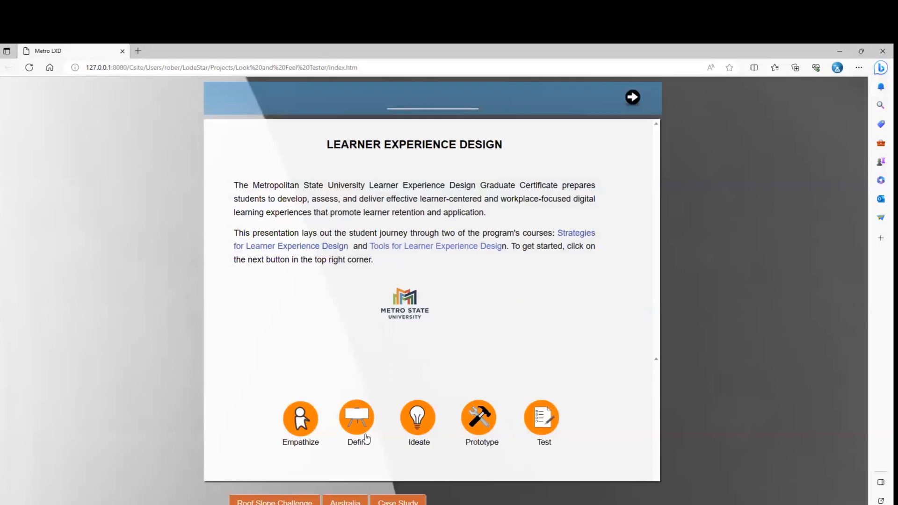
left_click(880, 52)
- Open the Palette Manager, sample the GrayGreen, Yellow and Red palettes, and select the Default palette
left_click(54, 72)
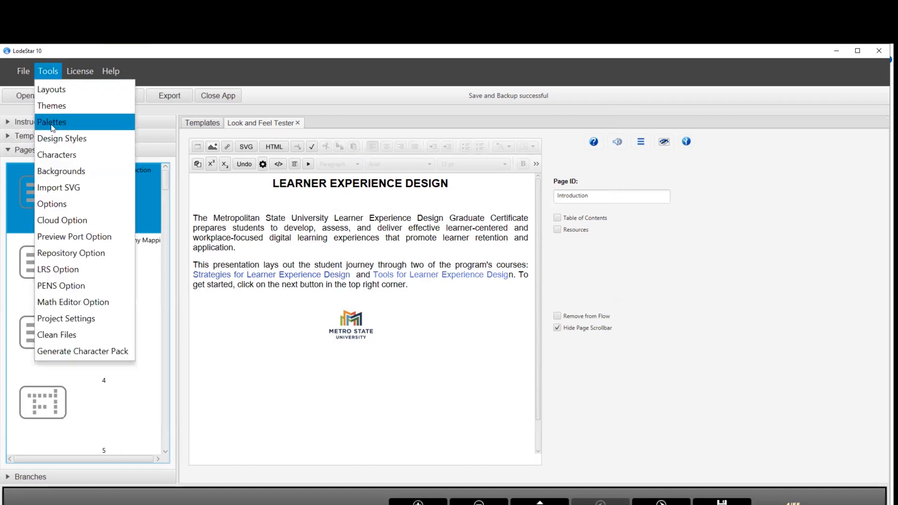
left_click(52, 124)
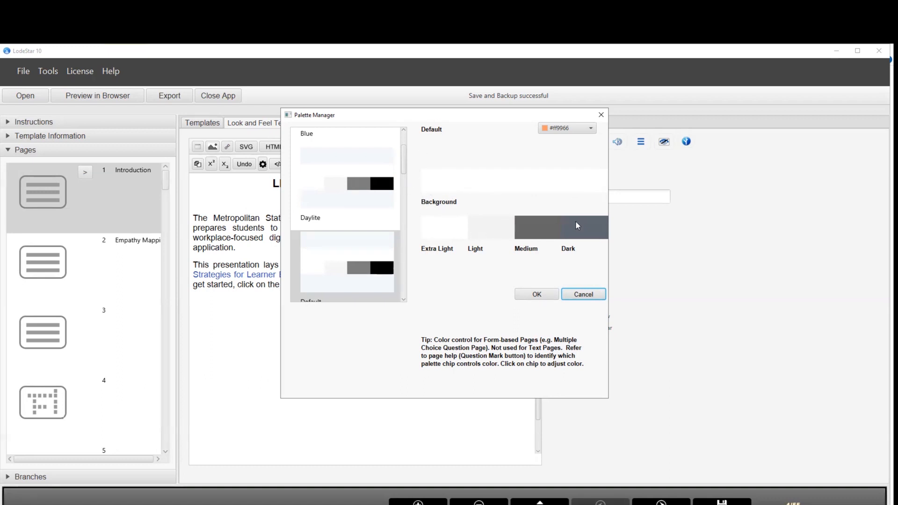
scroll(318, 229, "down", 3)
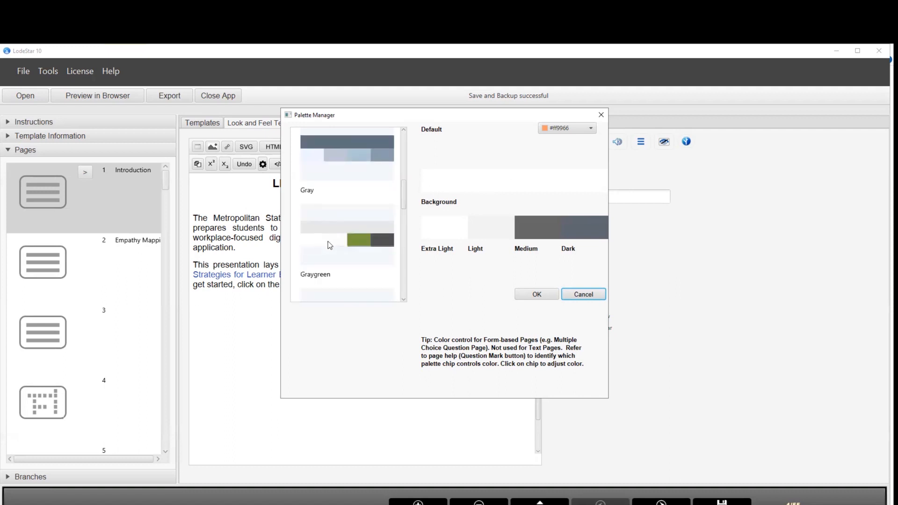
left_click(329, 245)
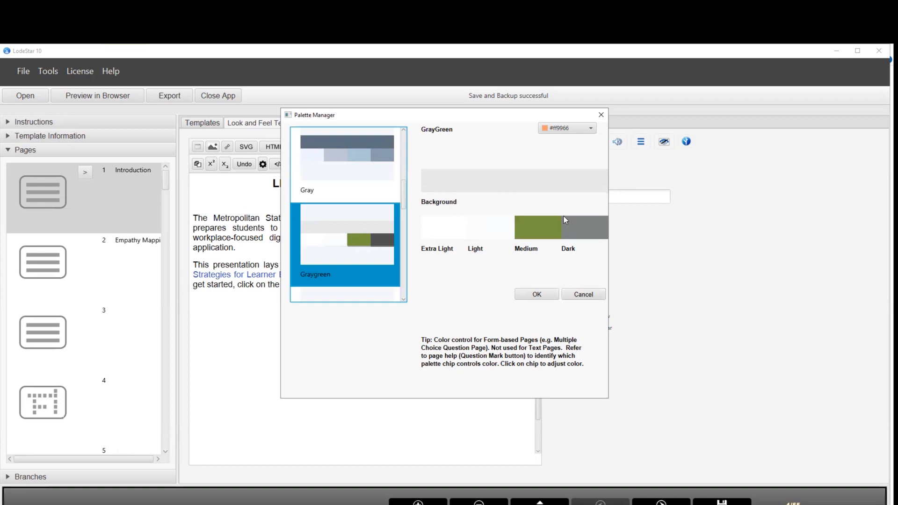
scroll(348, 272, "down", 3)
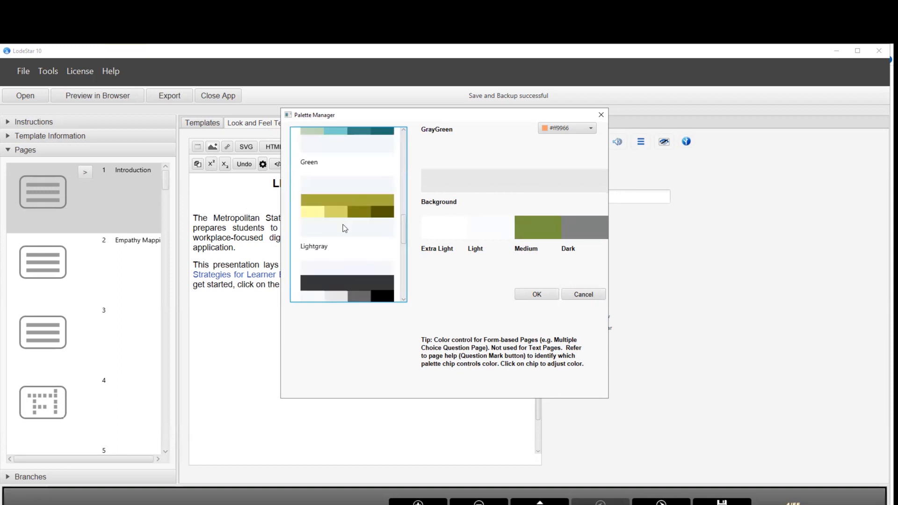
scroll(343, 228, "down", 3)
left_click(347, 271)
left_click(354, 208)
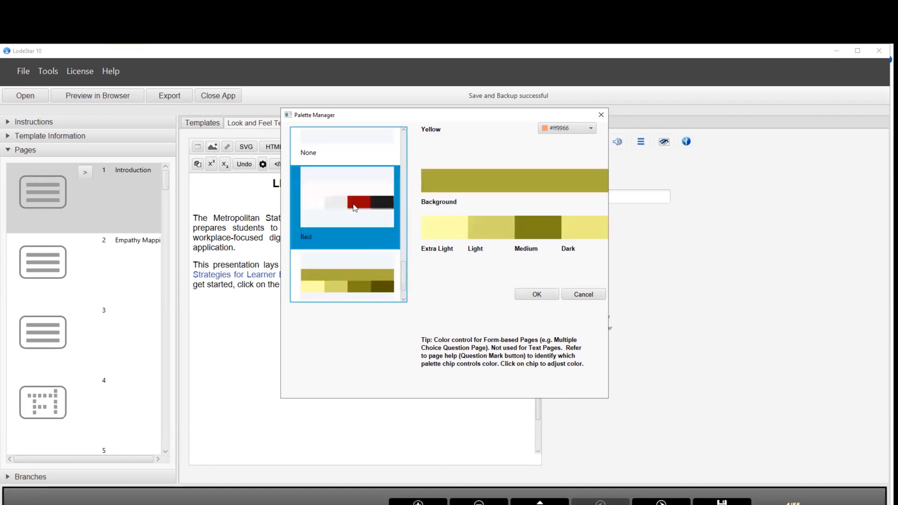
scroll(363, 207, "up", 9)
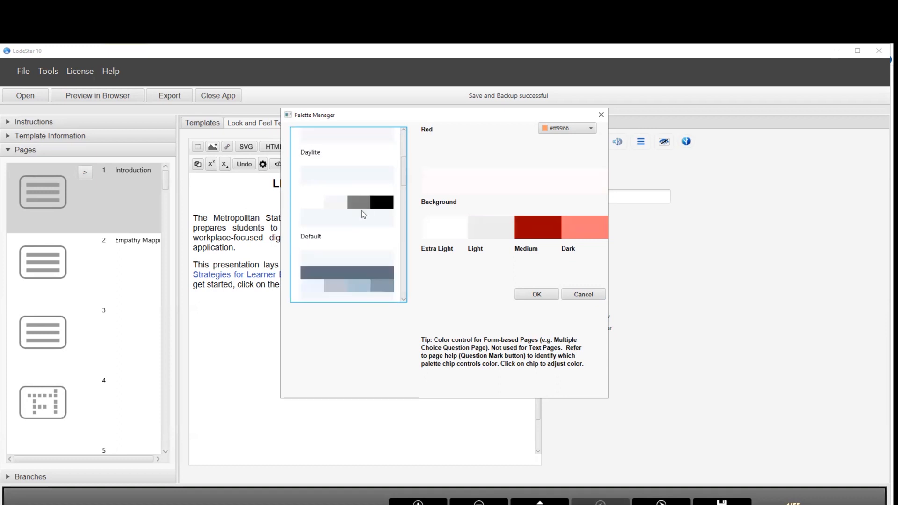
left_click(361, 212)
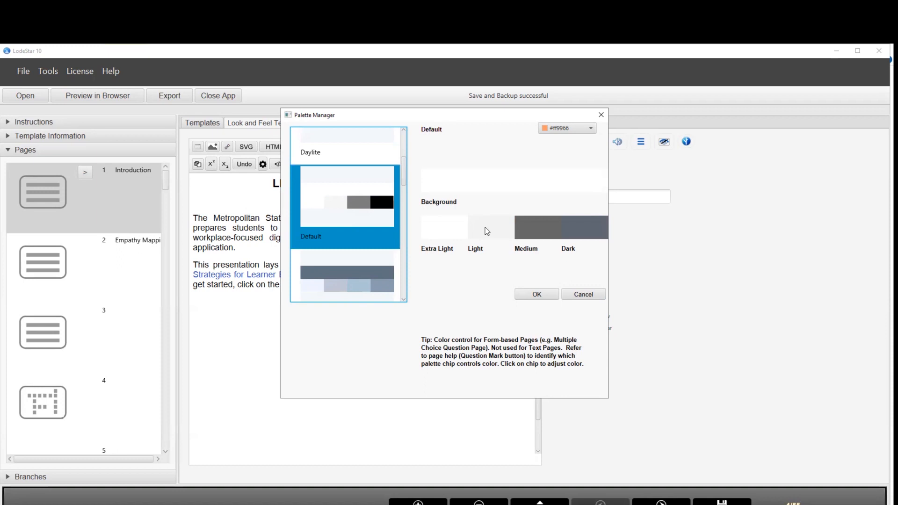
- Try two pink shades for the Default palette's Light color, ending with #ff9999
mouse_move(485, 228)
left_click(484, 227)
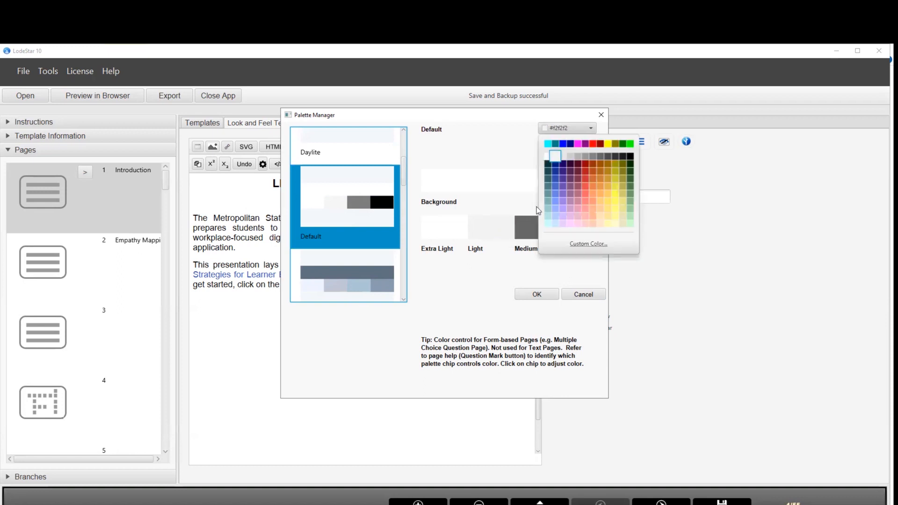
left_click(584, 206)
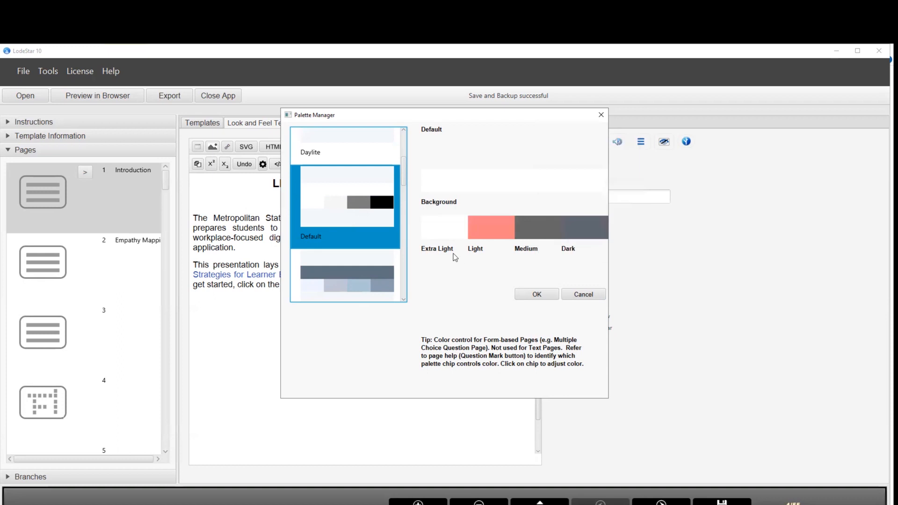
left_click(486, 234)
left_click(585, 207)
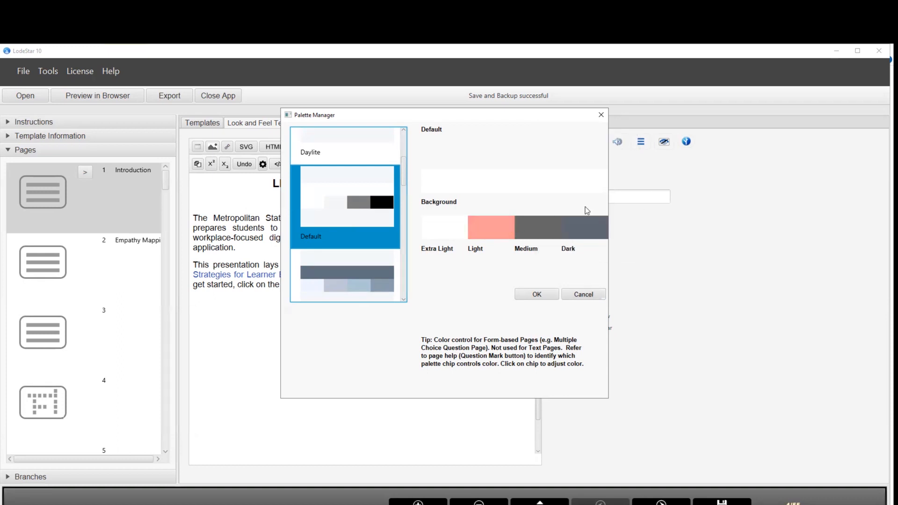
- Set the Default palette's Light color to orange #e6804d at 51% opacity and apply the palette
left_click(484, 226)
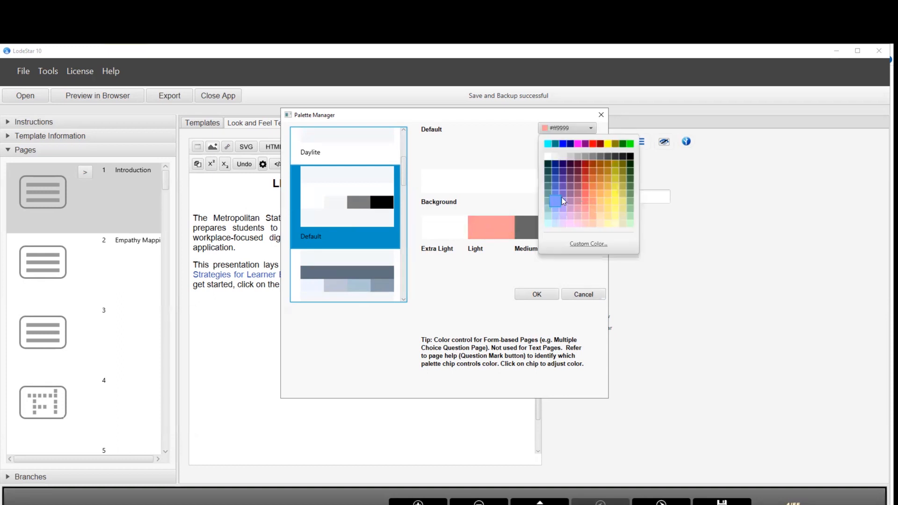
left_click(593, 187)
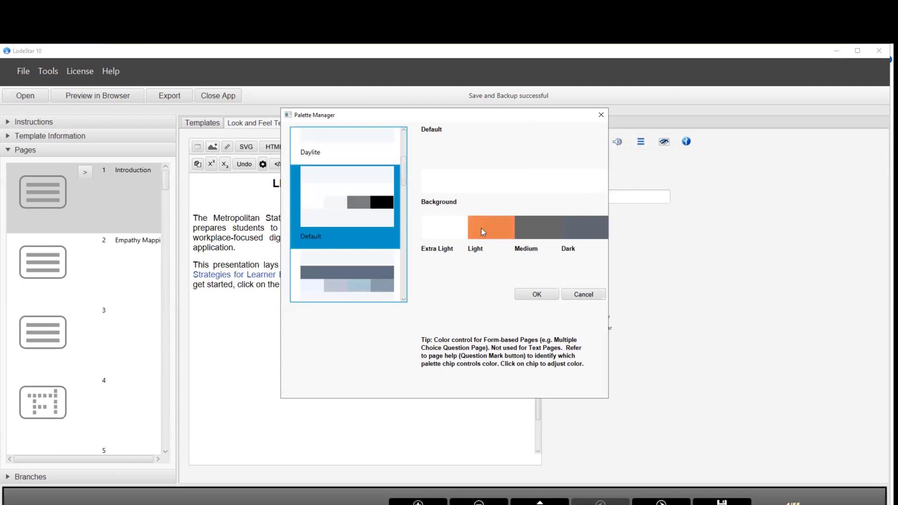
left_click(484, 229)
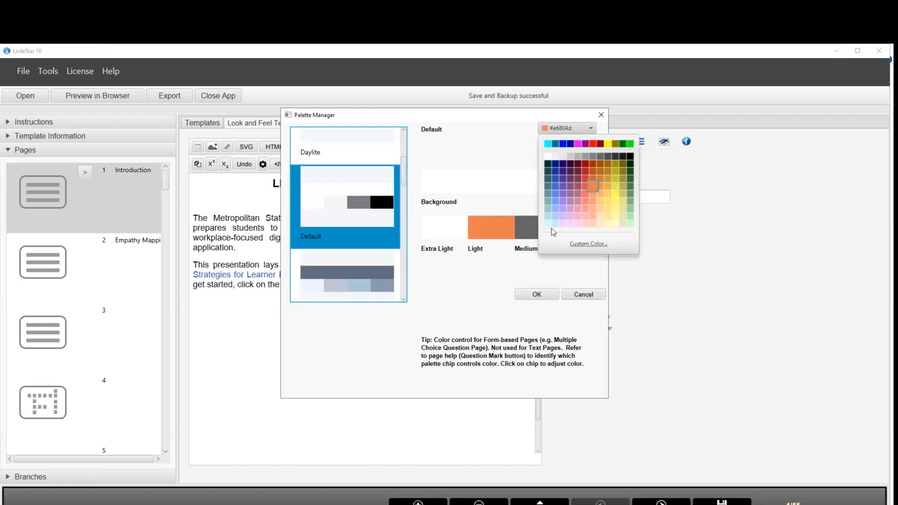
left_click(584, 243)
left_click_drag(481, 244, 463, 246)
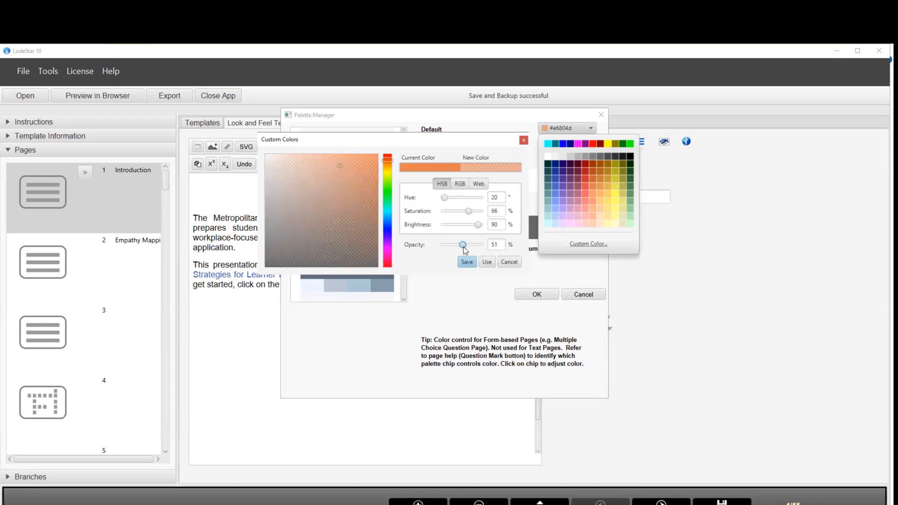
left_click(486, 262)
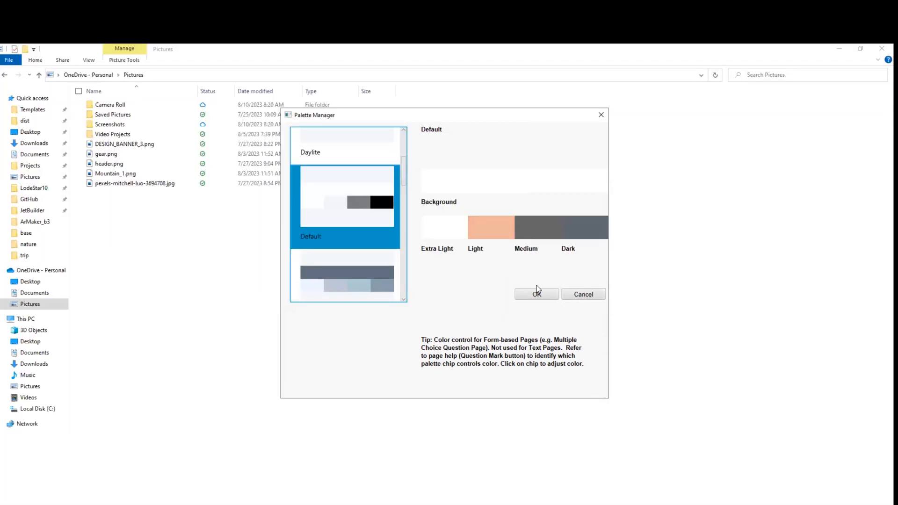
left_click(537, 295)
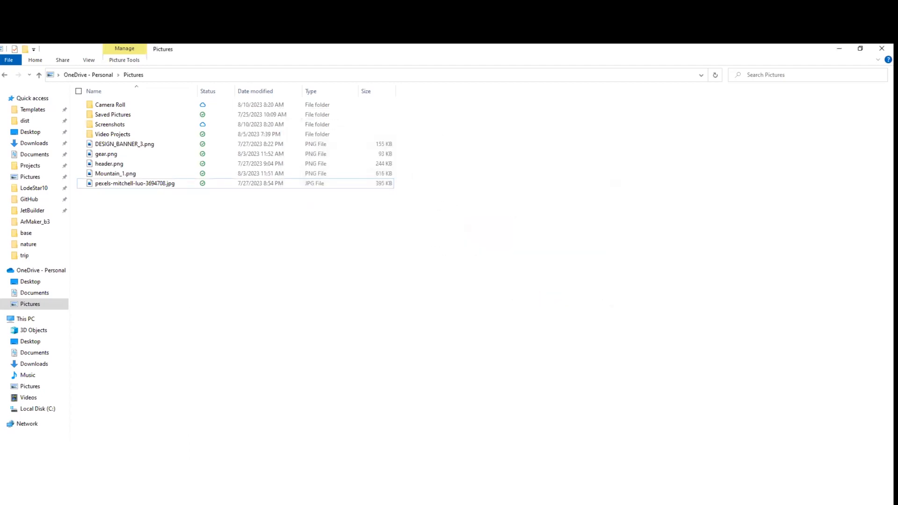
- Return to LodeStar, preview the project in the browser, and page forward past the crossword to the short-answer question
key("alt+Tab")
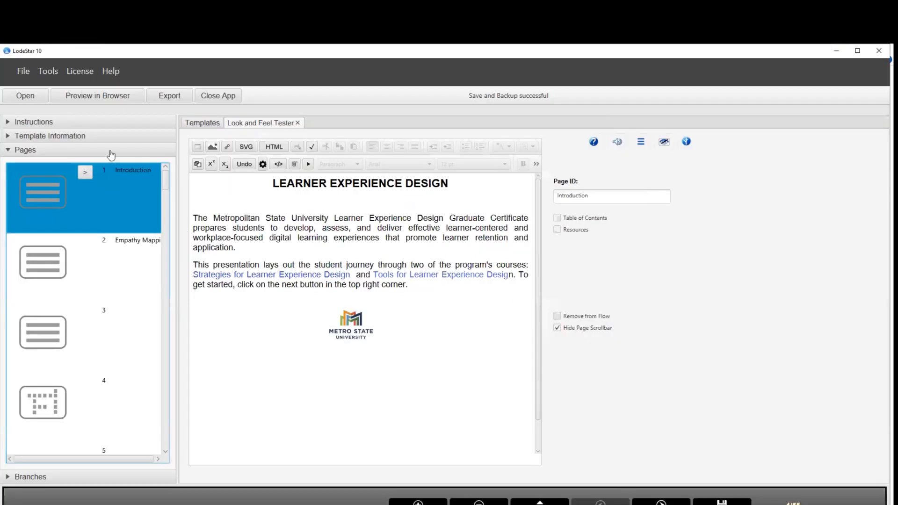
left_click(83, 93)
left_click(444, 246)
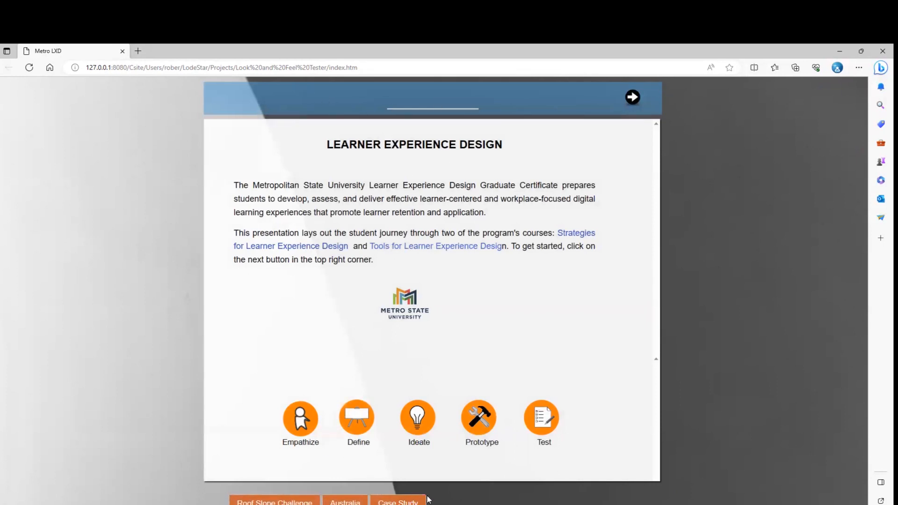
left_click(630, 101)
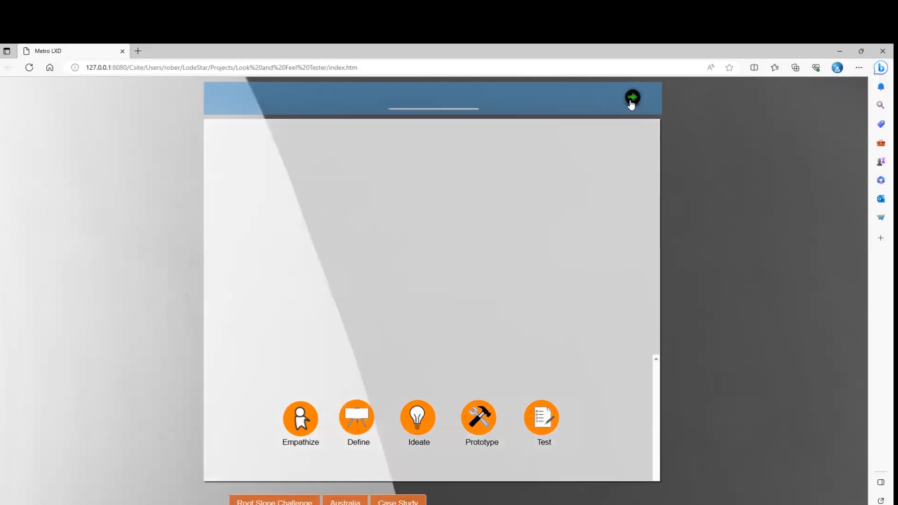
left_click(630, 101)
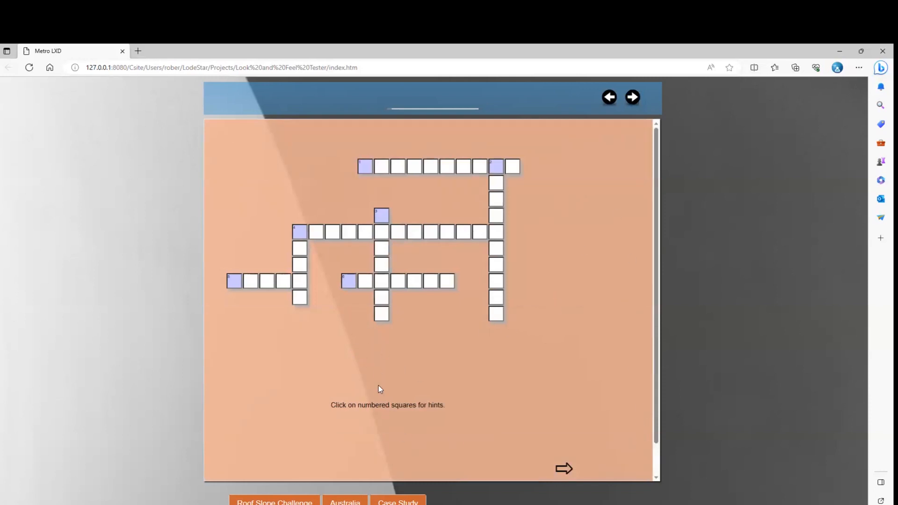
left_click(632, 98)
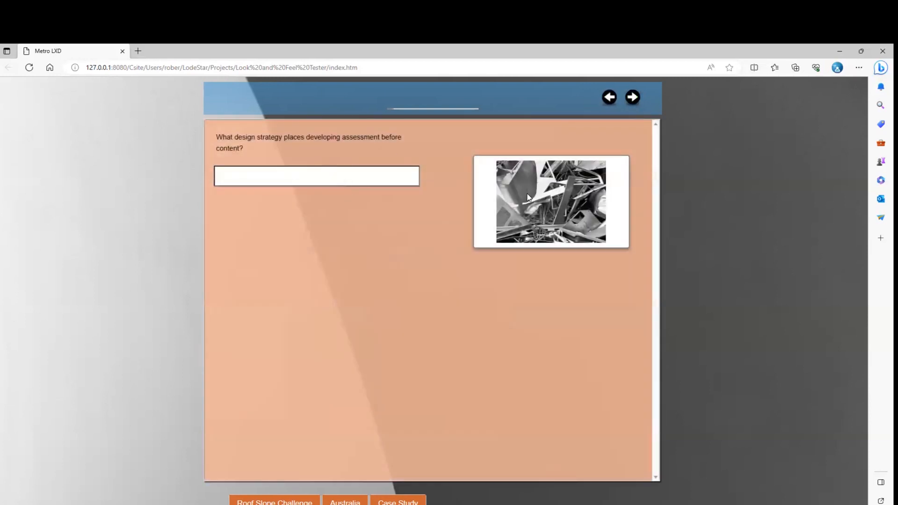
- Submit "E2R243423" as the answer to the design strategy question and advance to the Bloom's taxonomy question
left_click(314, 180)
type("E2R243423")
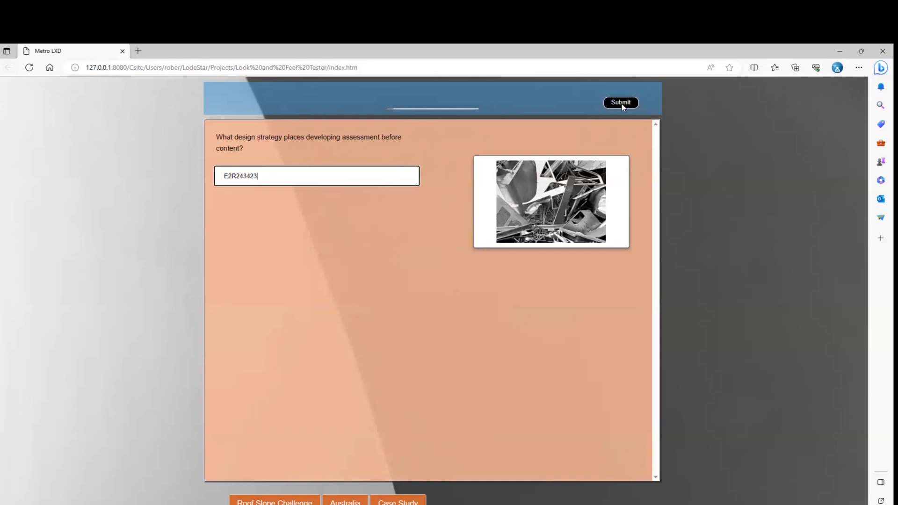
left_click(621, 102)
left_click(632, 98)
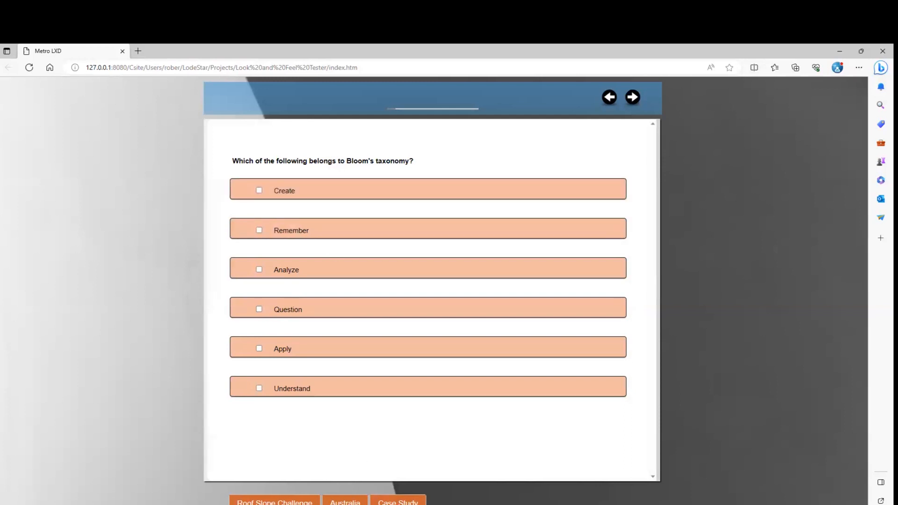
- Return to LodeStar, look through the Default palette's Extra Light color choices and the other available palettes, and cancel without applying anything
key("alt+Tab")
left_click(58, 72)
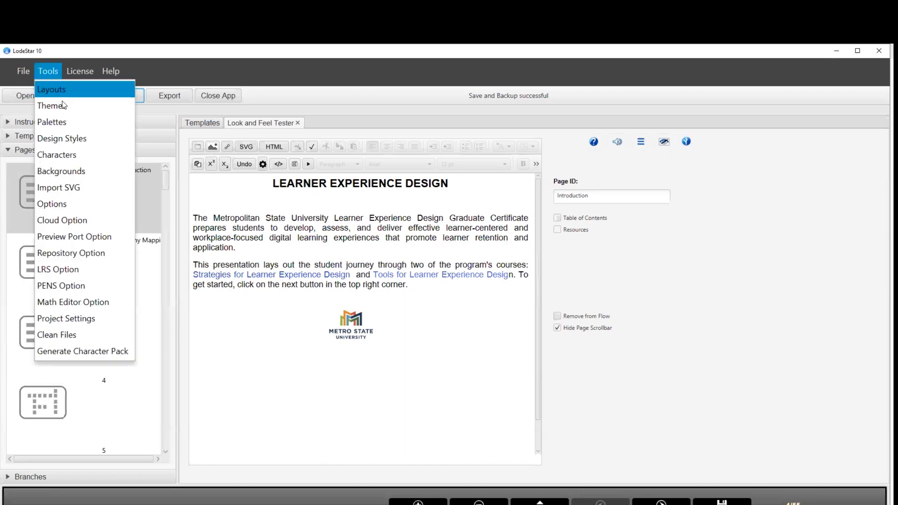
left_click(58, 124)
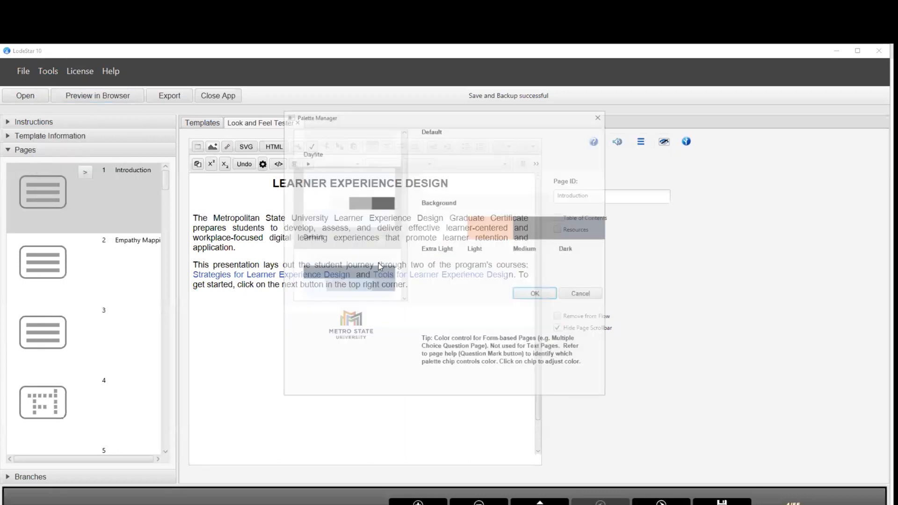
left_click(450, 234)
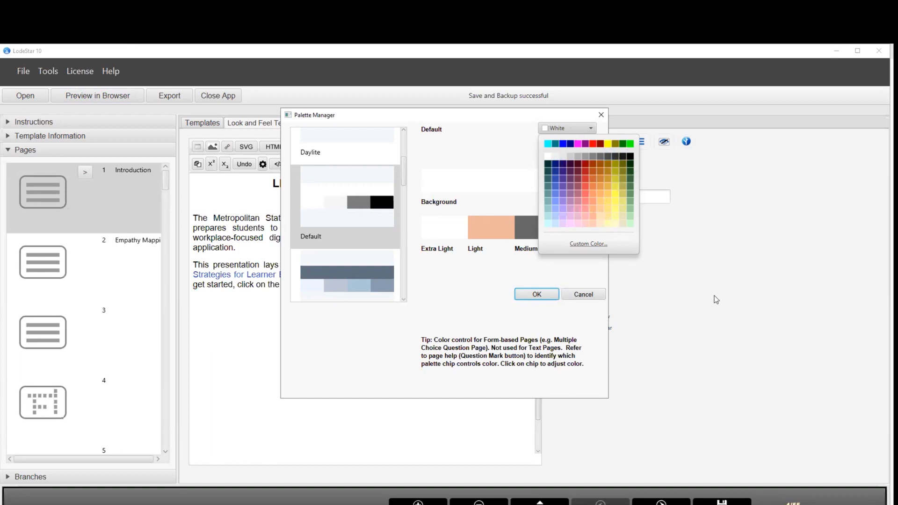
left_click(526, 156)
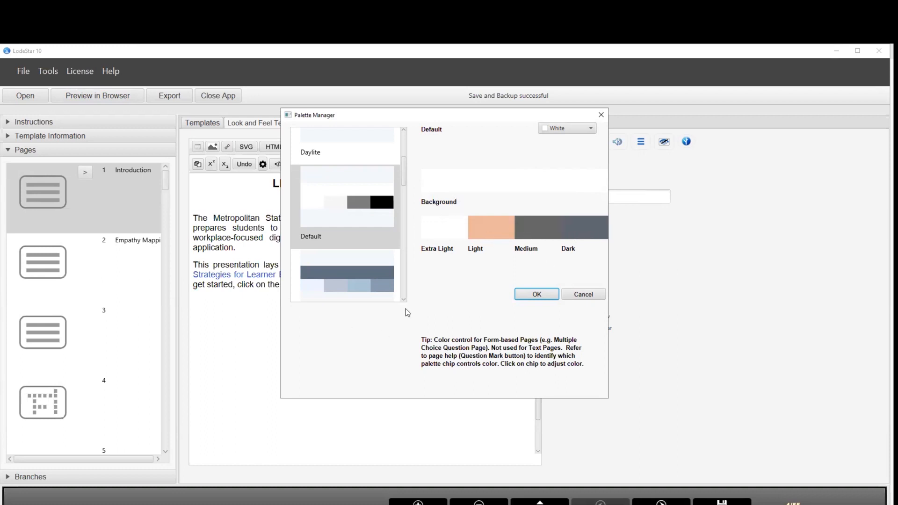
scroll(386, 293, "down", 3)
scroll(385, 294, "down", 3)
left_click(583, 294)
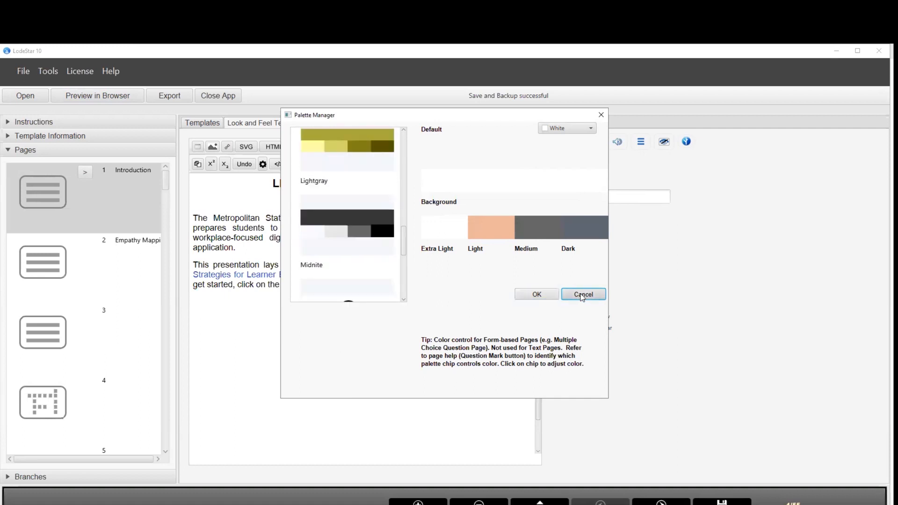
- Clear the header's background image in the theme's advanced settings and apply the theme
left_click(49, 71)
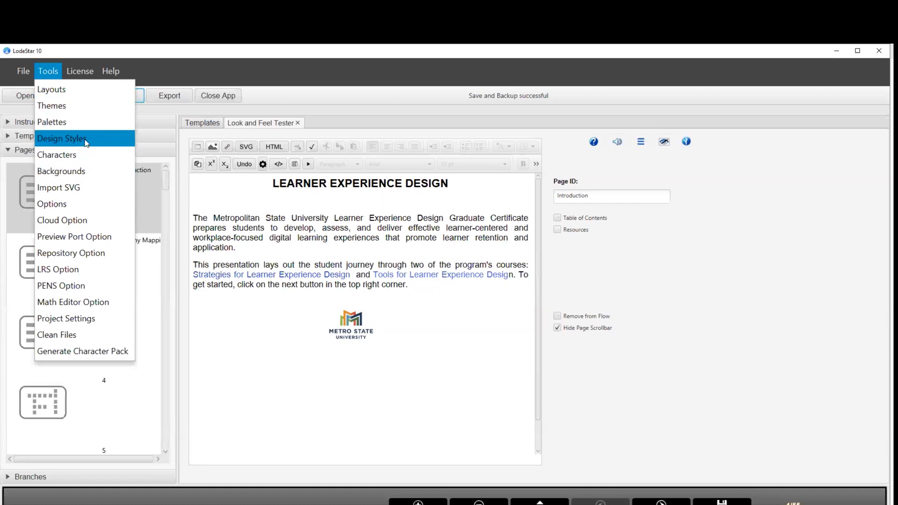
left_click(688, 251)
left_click(54, 74)
left_click(70, 104)
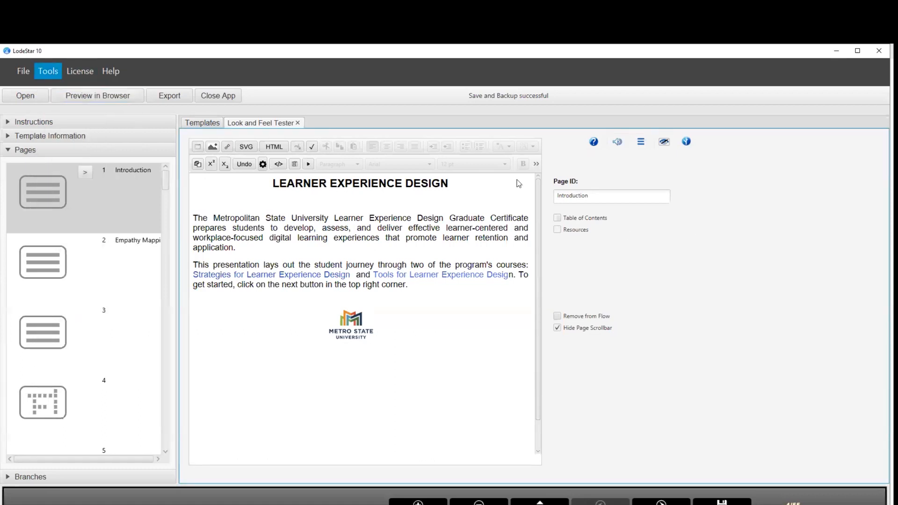
left_click(483, 323)
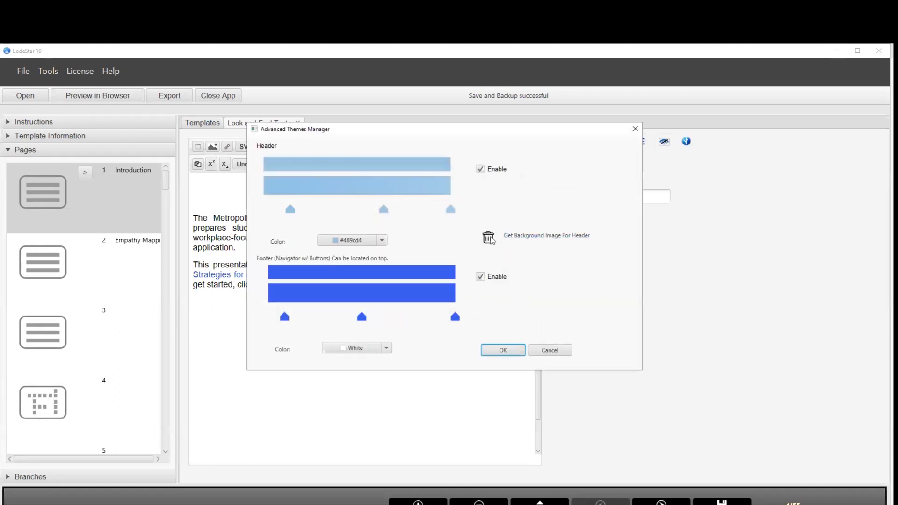
left_click(489, 240)
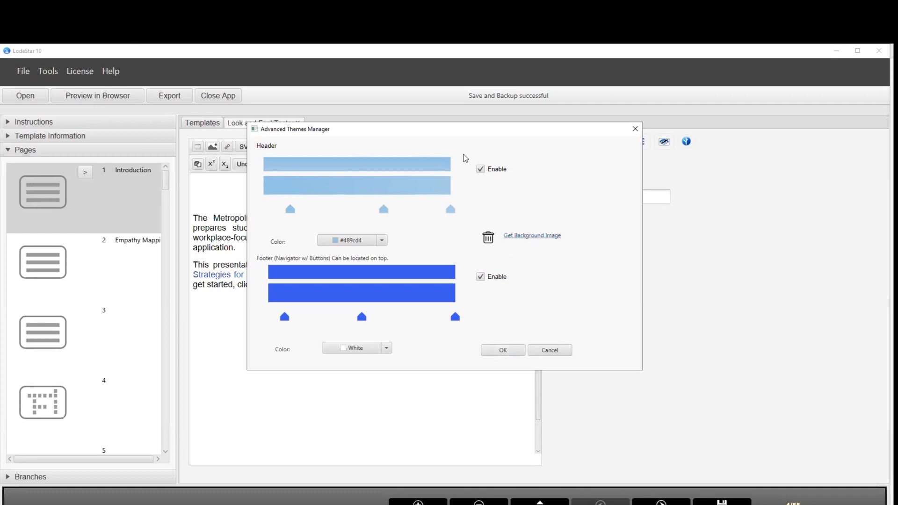
left_click(500, 350)
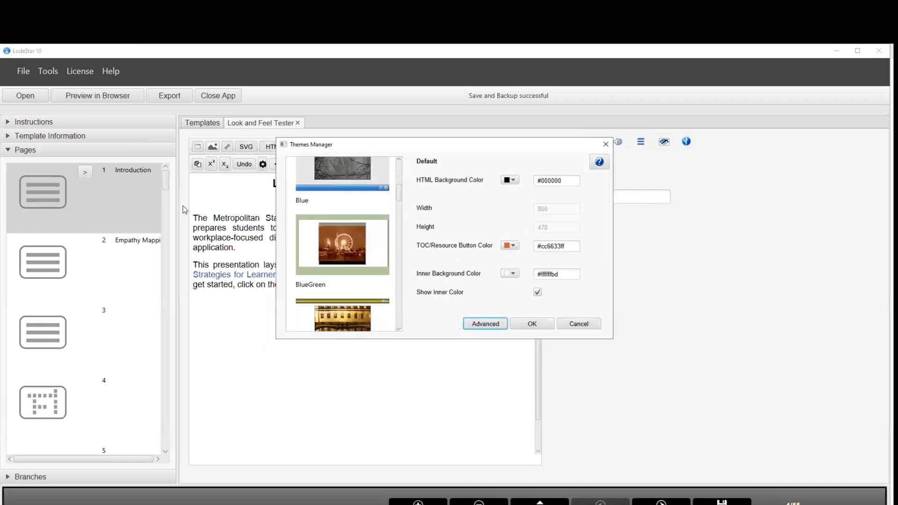
left_click(549, 324)
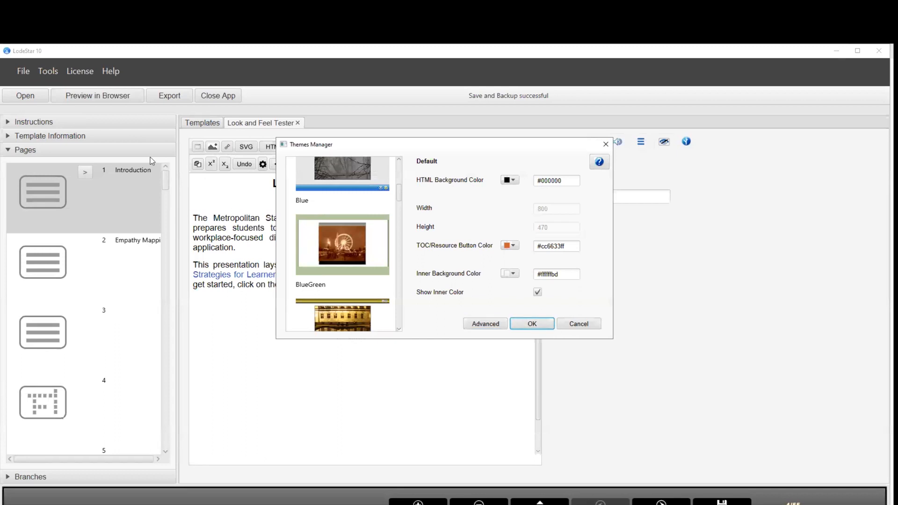
- Browse the design styles, apply Art_Deco to the project, and preview the result in the browser
left_click(47, 70)
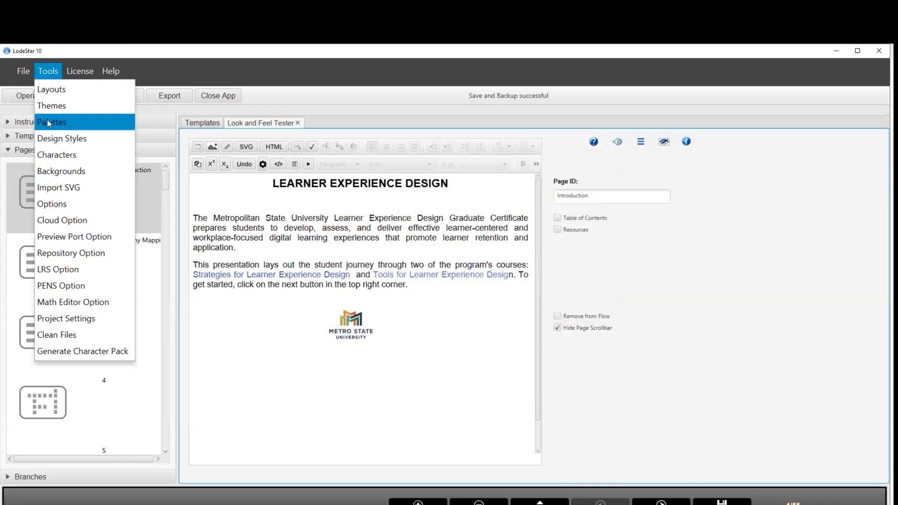
left_click(49, 137)
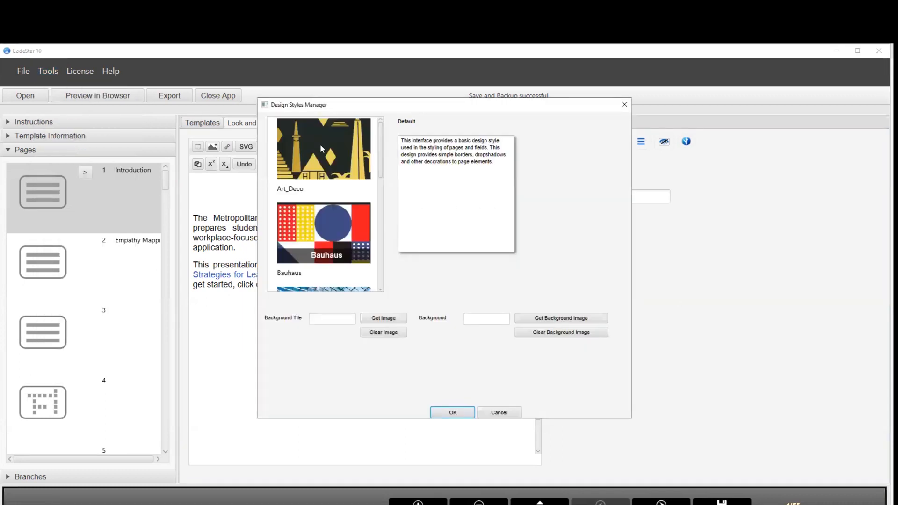
scroll(319, 147, "down", 3)
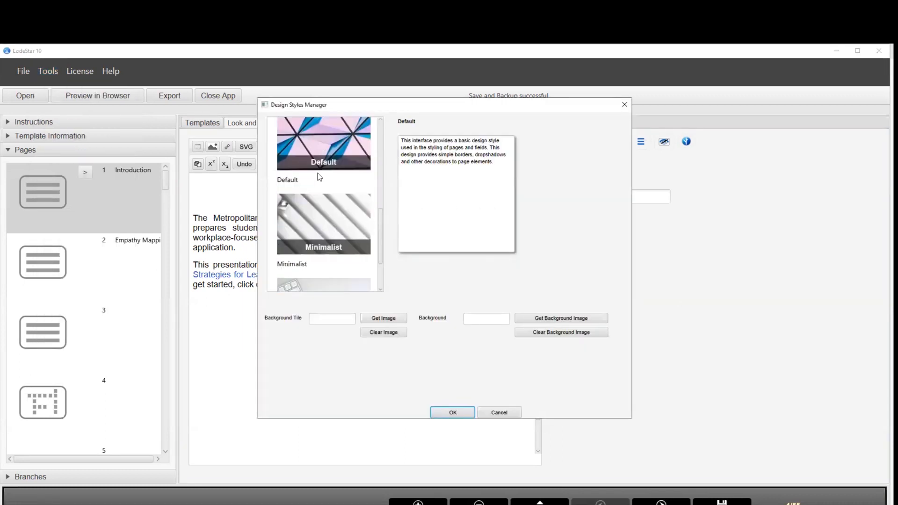
left_click(315, 218)
left_click(316, 149)
scroll(350, 189, "down", 2)
scroll(336, 185, "up", 5)
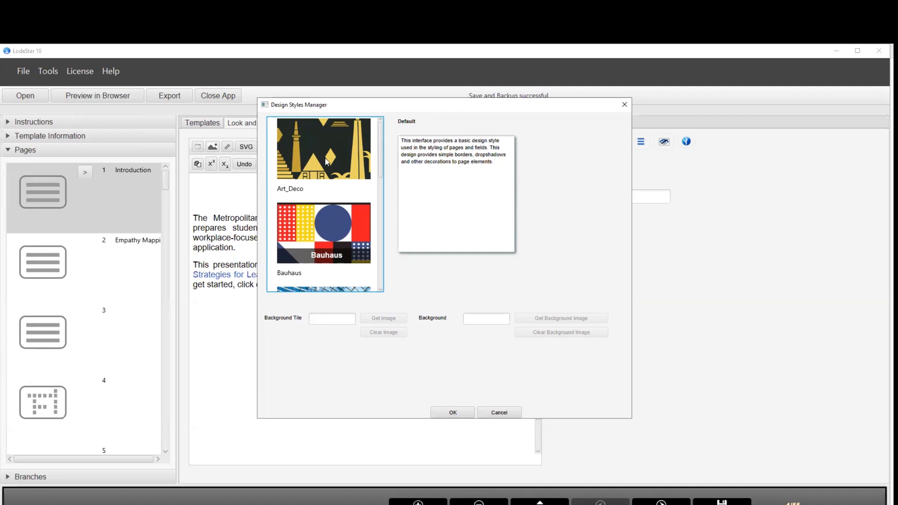
left_click(326, 161)
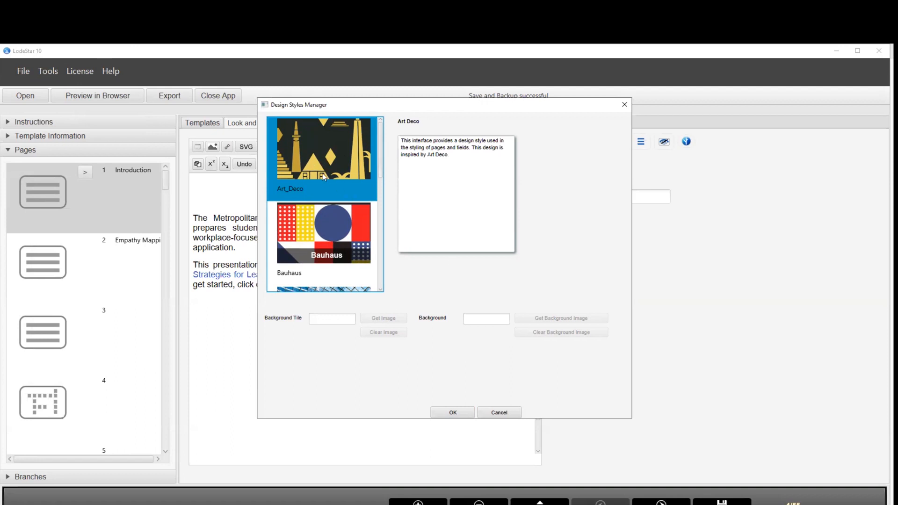
left_click(452, 412)
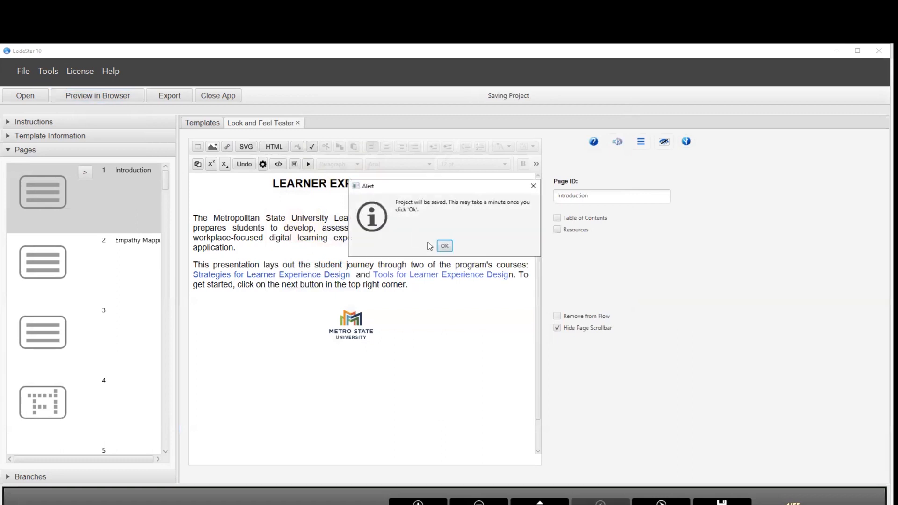
left_click(444, 246)
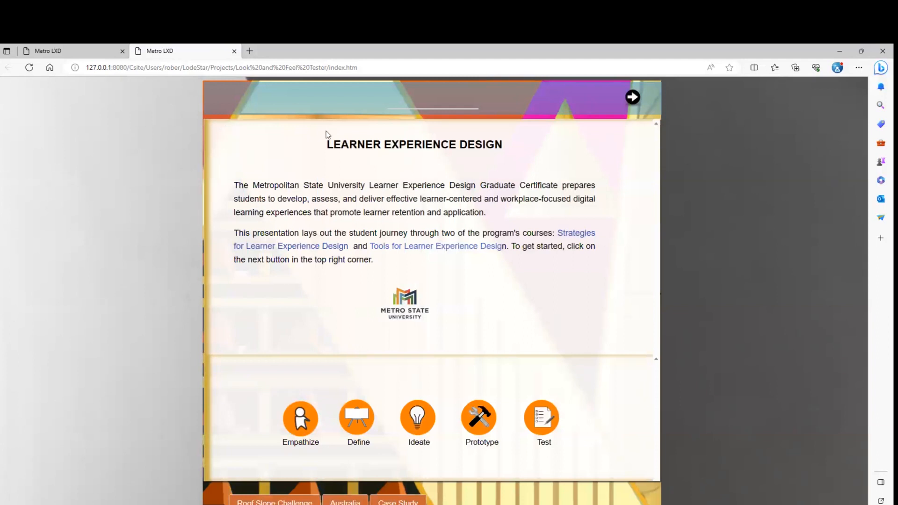
left_click(882, 51)
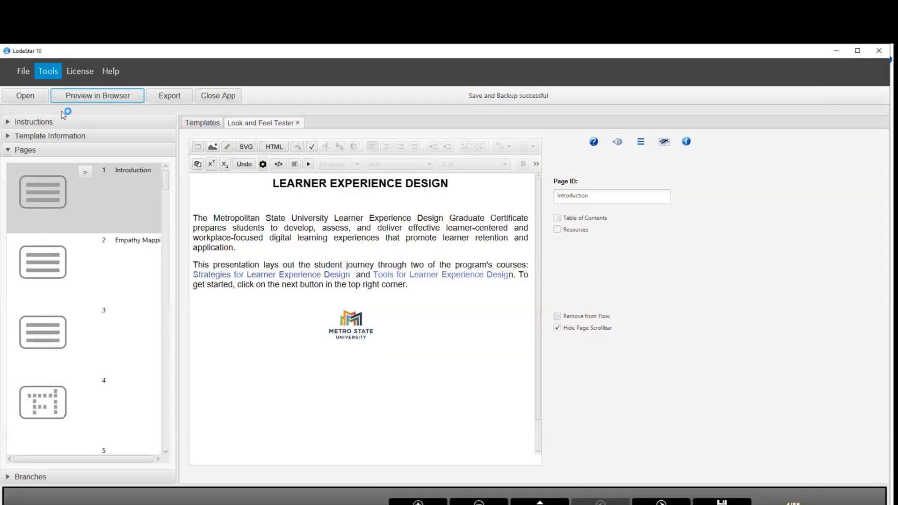
- Apply the Bauhaus design style to the project
left_click(48, 71)
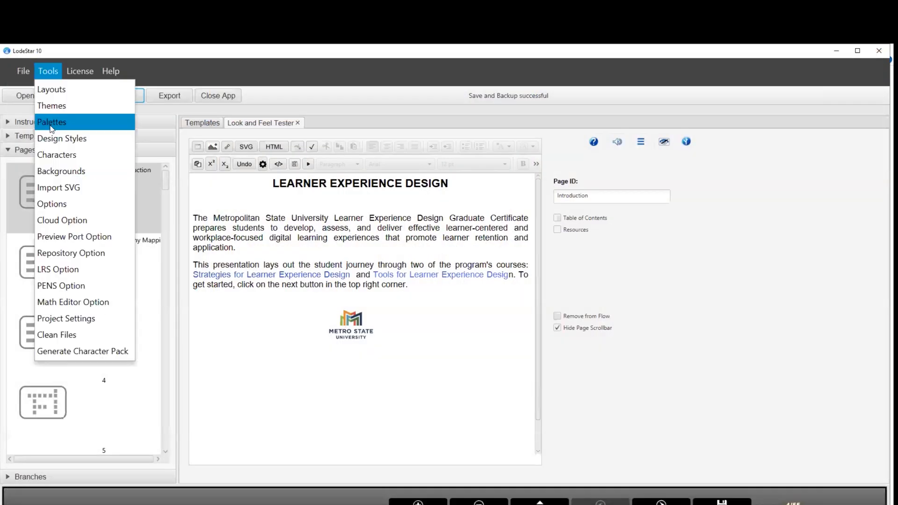
left_click(47, 137)
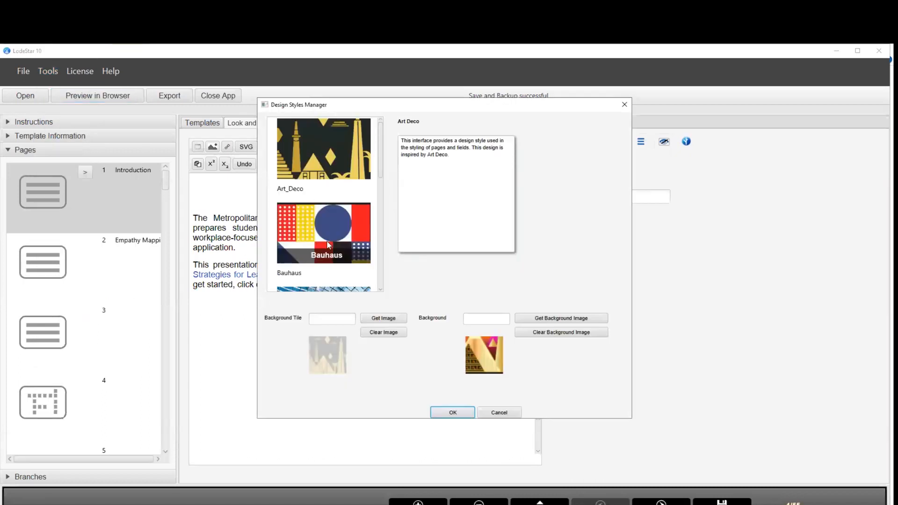
left_click(327, 244)
left_click(452, 413)
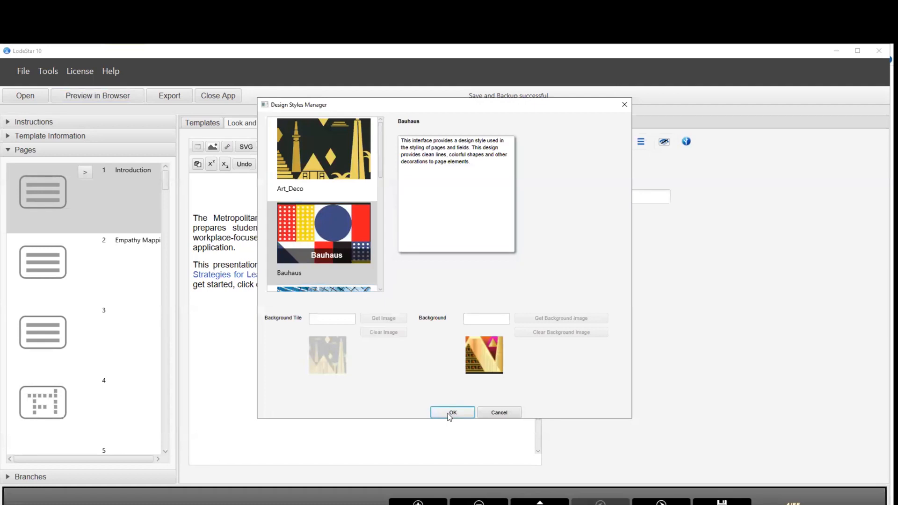
left_click(450, 414)
- Preview the project in the browser, page forward to the crossword, and close the preview
left_click(111, 97)
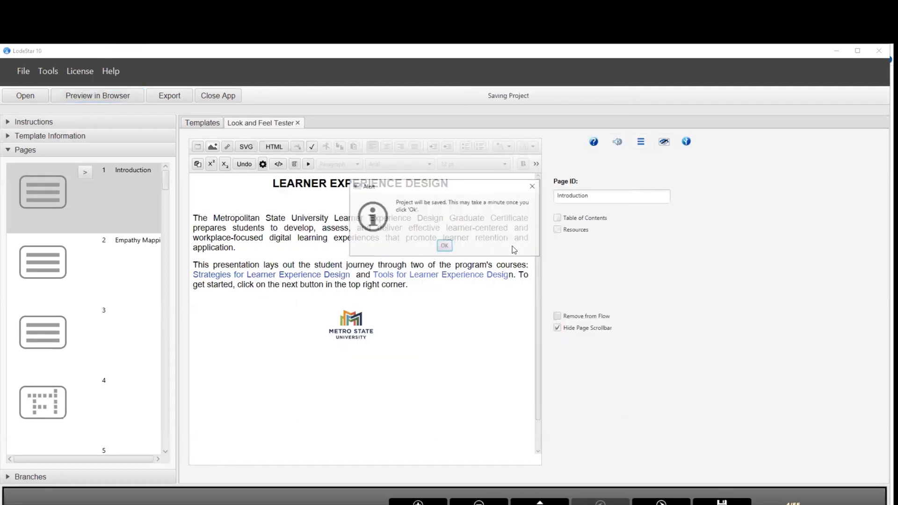
left_click(442, 246)
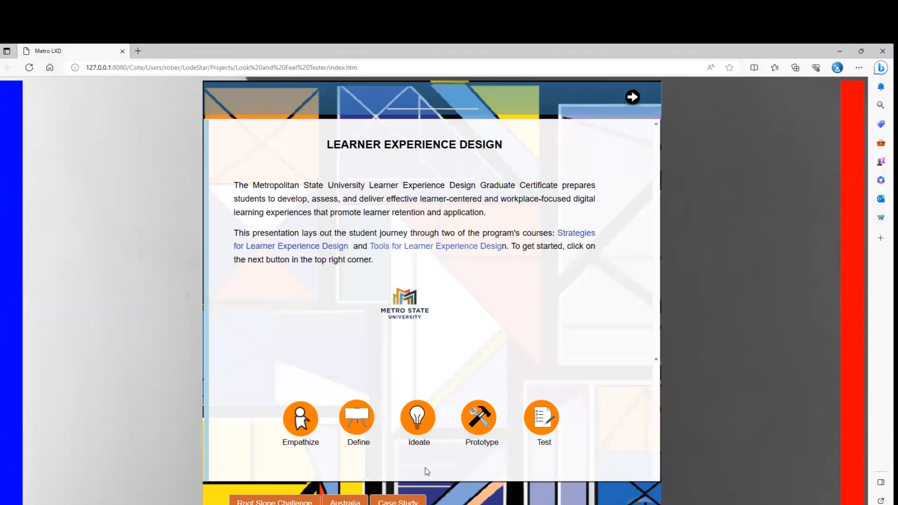
left_click(633, 98)
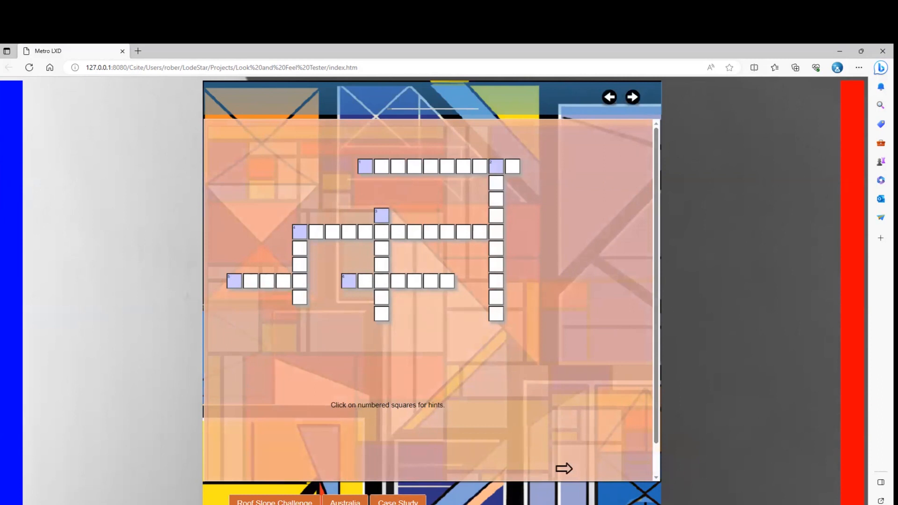
key("alt+F4")
- Reselect the Default palette to restore its original colors and apply it
left_click(48, 72)
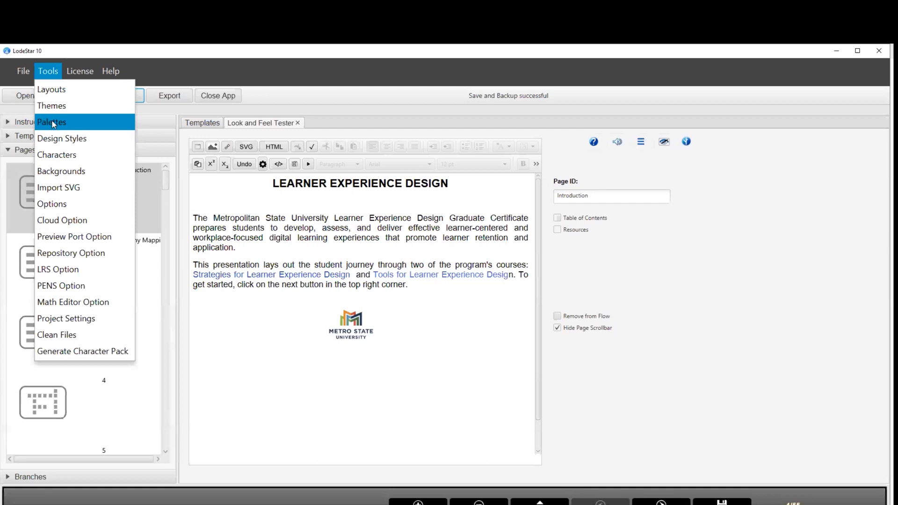
left_click(52, 121)
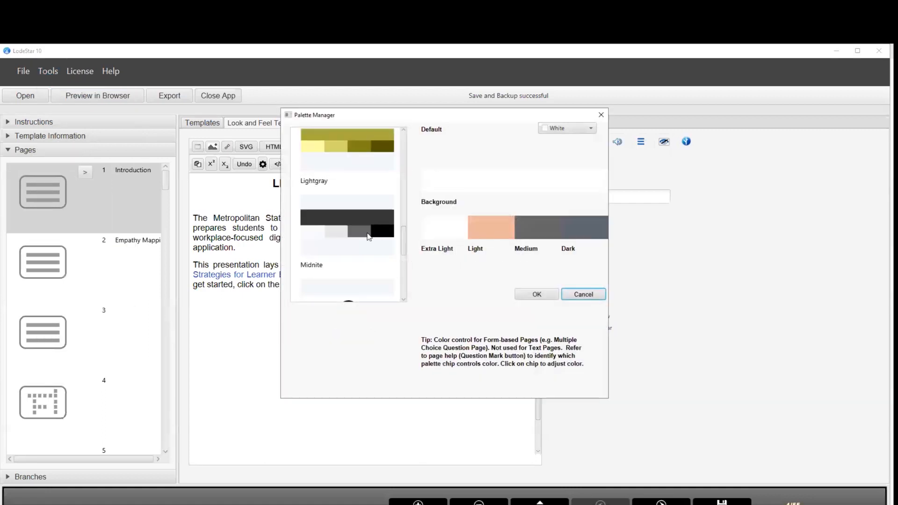
scroll(369, 236, "down", 1)
scroll(357, 236, "up", 6)
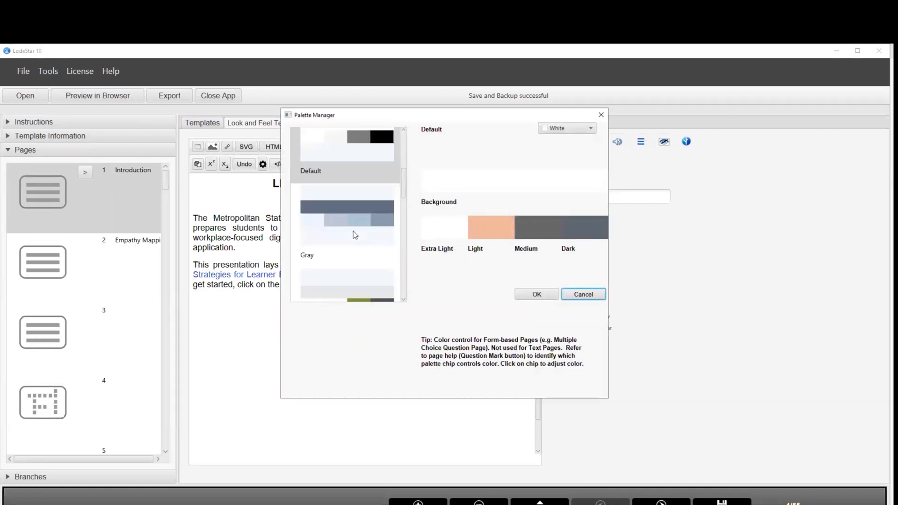
left_click(361, 155)
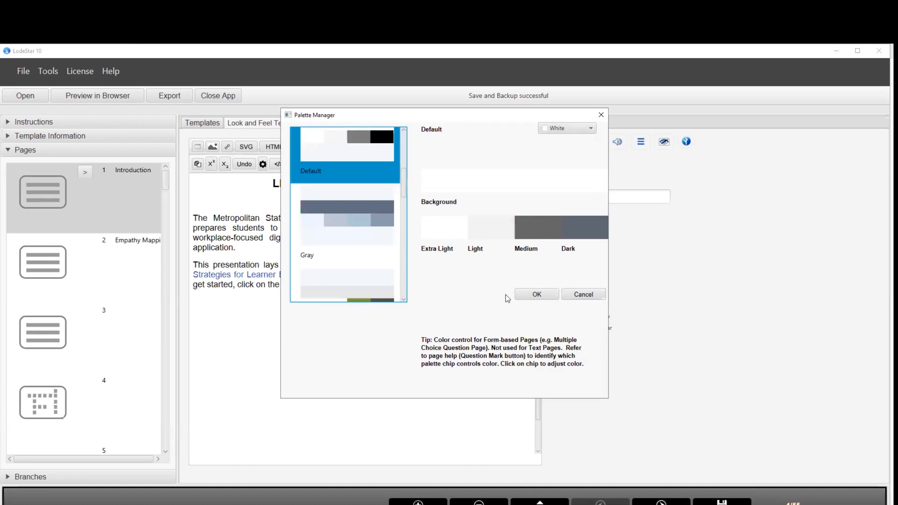
left_click(537, 295)
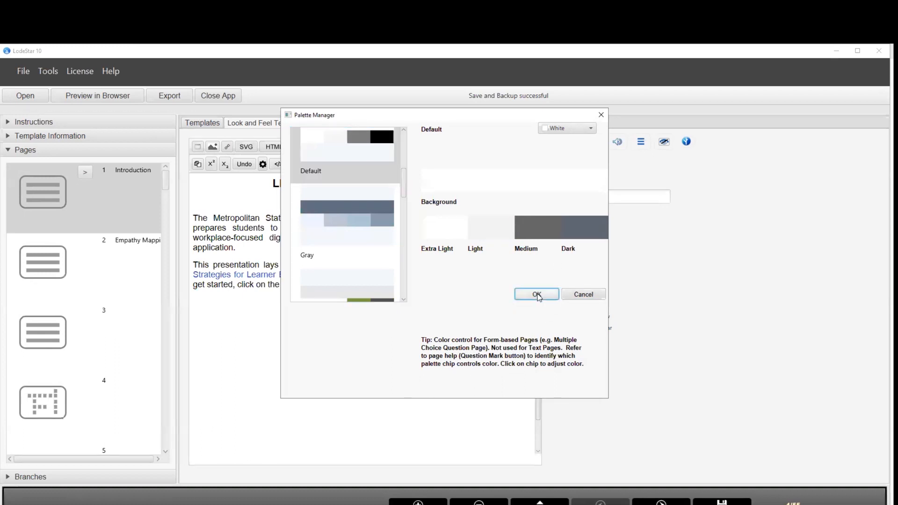
- Preview the project again and page forward through the crossword and questions to the one on an instructional designer's essential activities
left_click(116, 97)
left_click(440, 244)
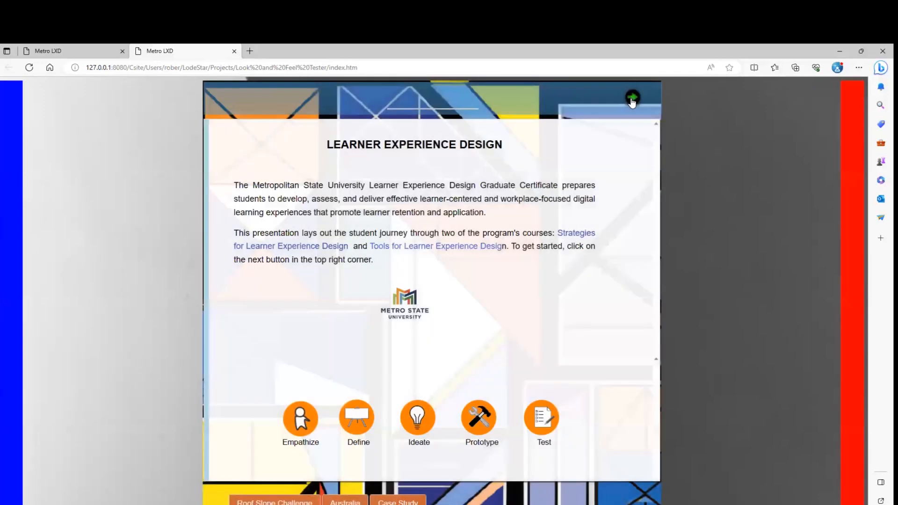
left_click(632, 98)
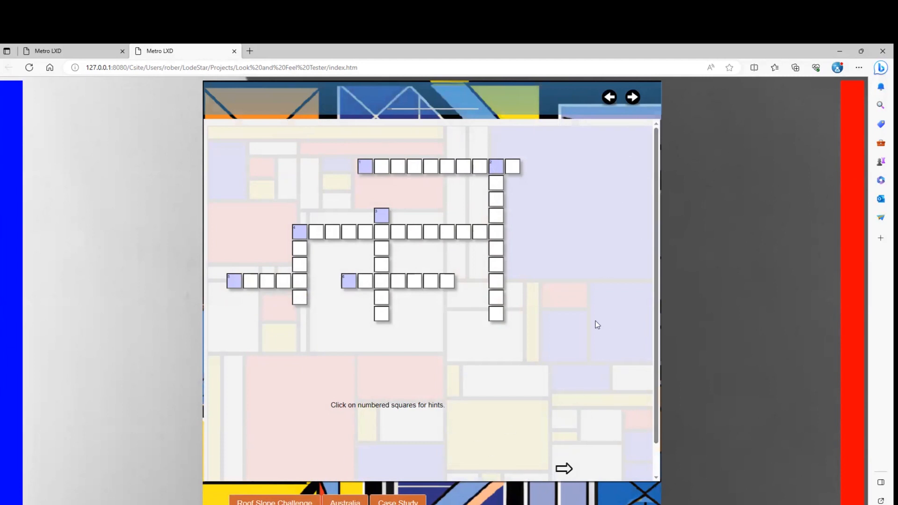
left_click(632, 106)
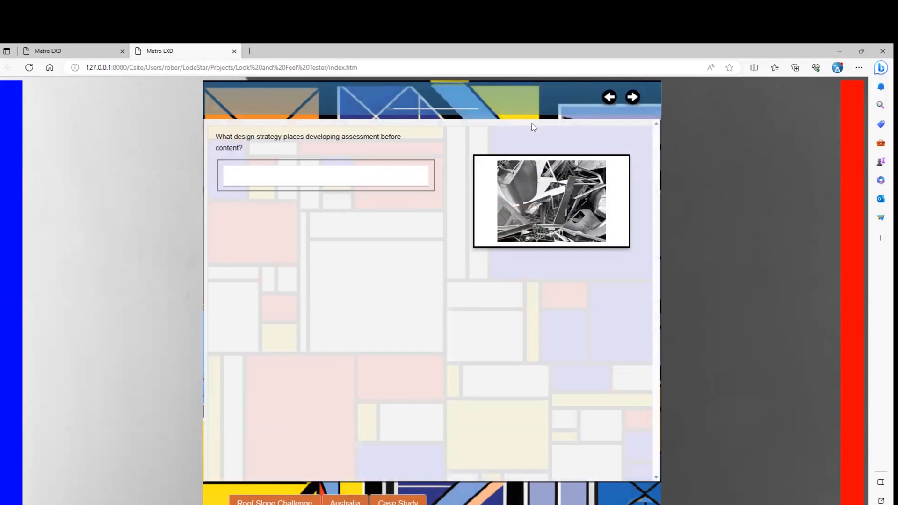
left_click(632, 97)
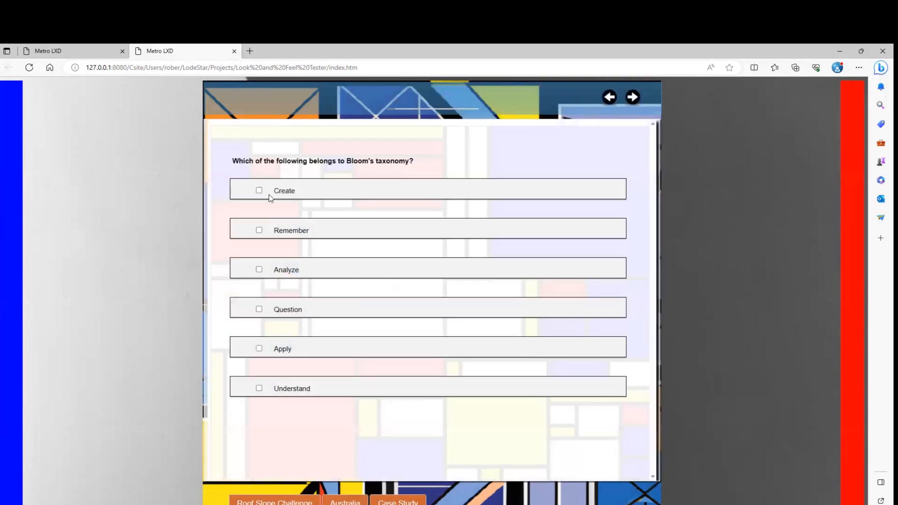
left_click(632, 97)
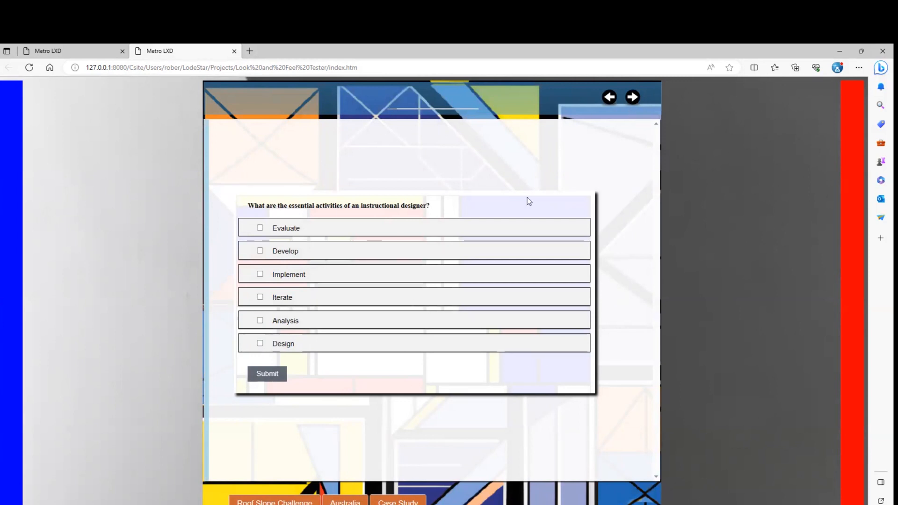
- Close the preview, choose the Default design style for the project and apply it
left_click(260, 229)
left_click(873, 52)
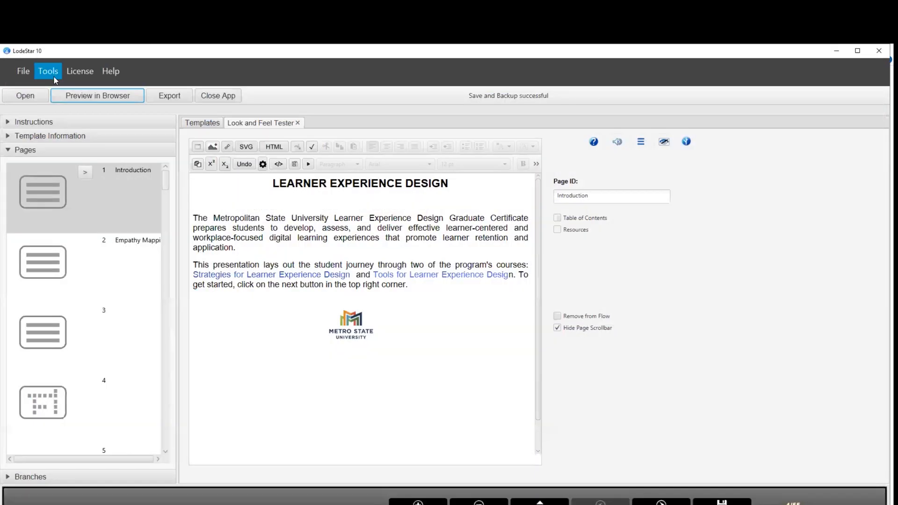
left_click(49, 71)
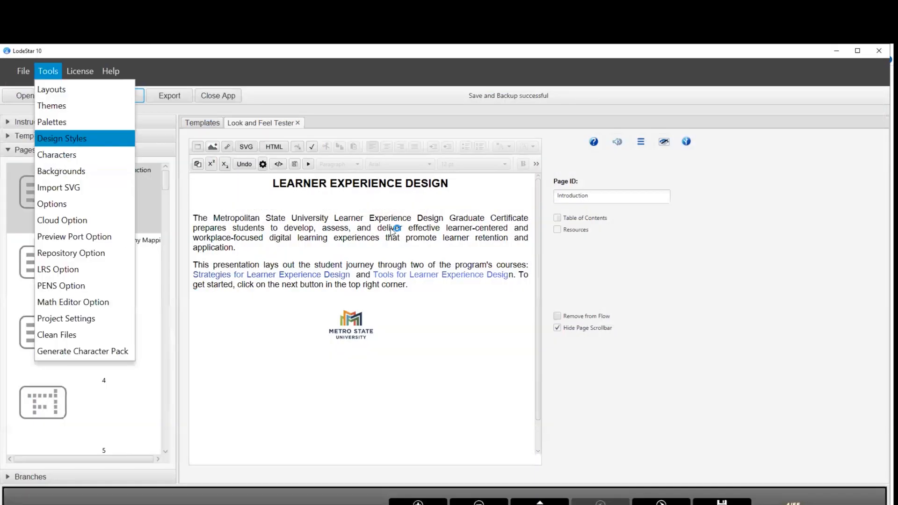
scroll(318, 233, "down", 3)
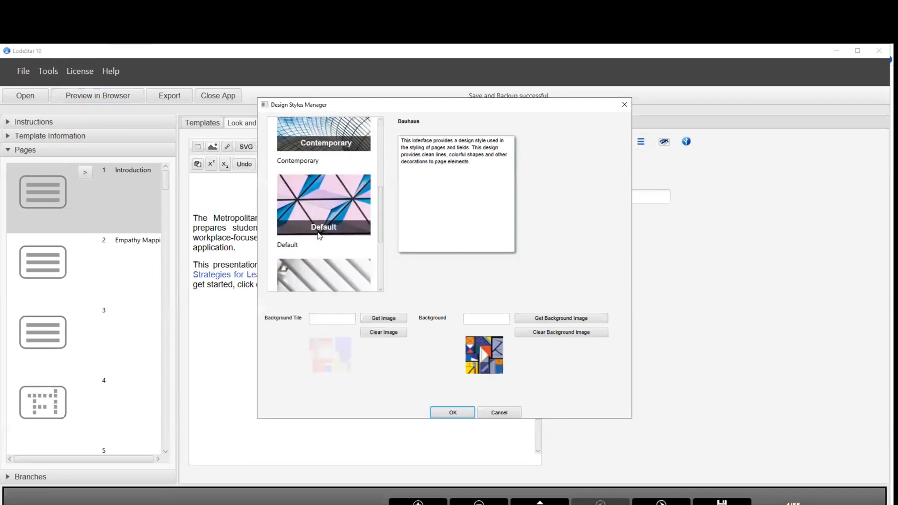
left_click(313, 230)
scroll(282, 218, "down", 5)
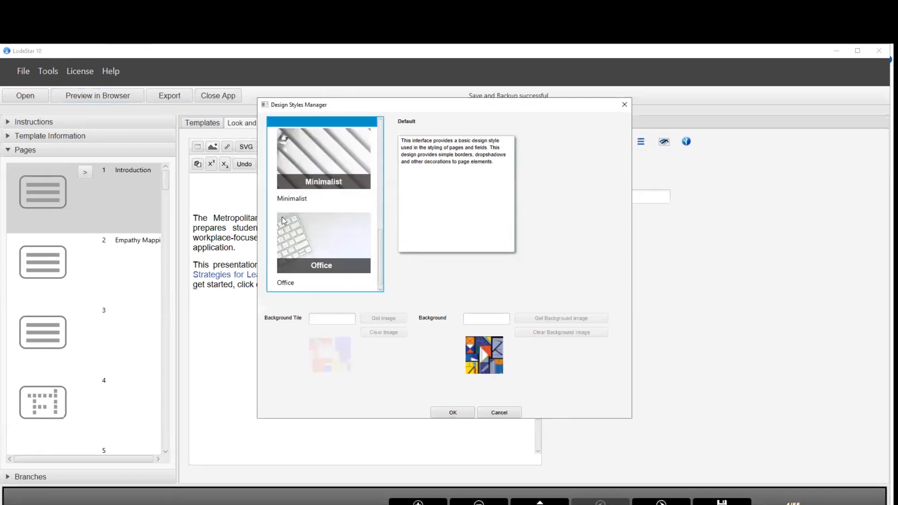
scroll(311, 191, "up", 5)
scroll(313, 192, "down", 2)
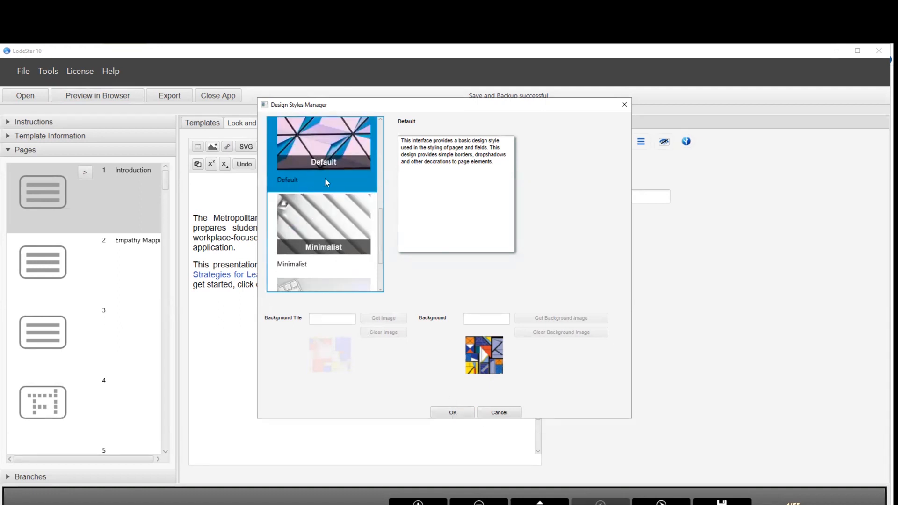
scroll(325, 178, "down", 2)
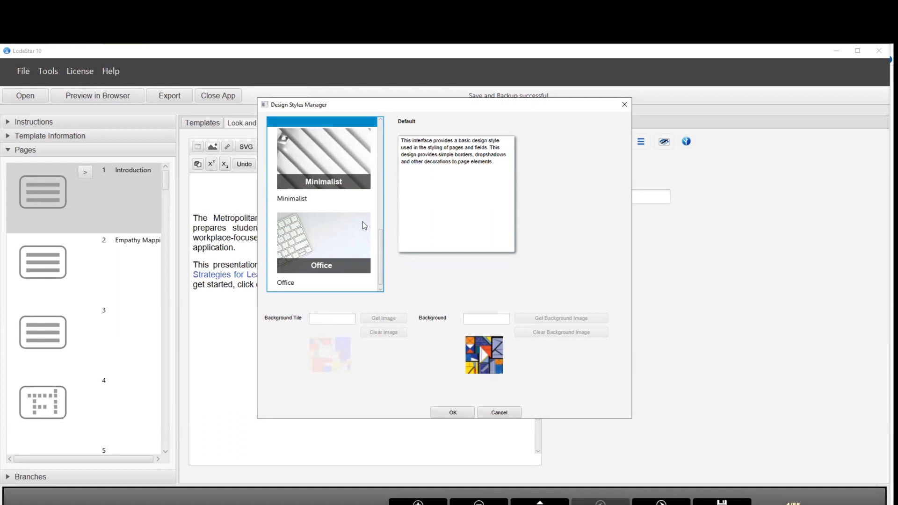
scroll(364, 226, "up", 2)
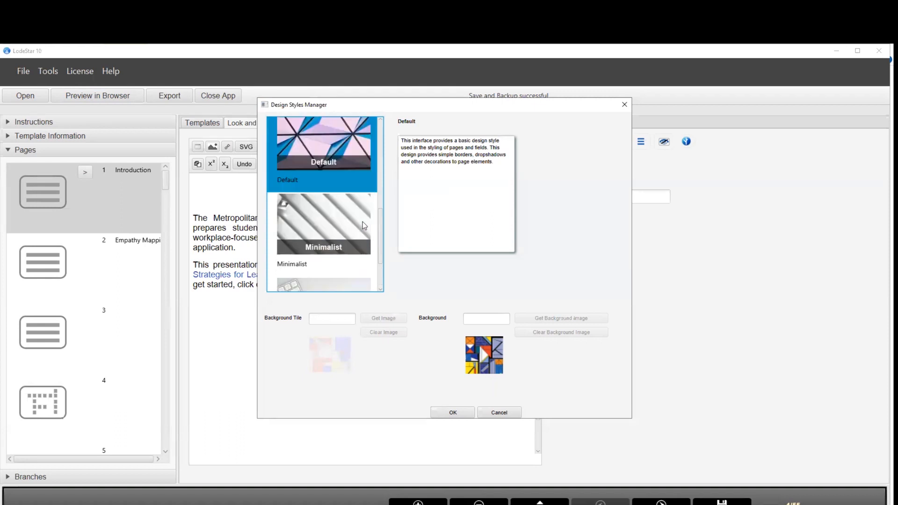
left_click(464, 415)
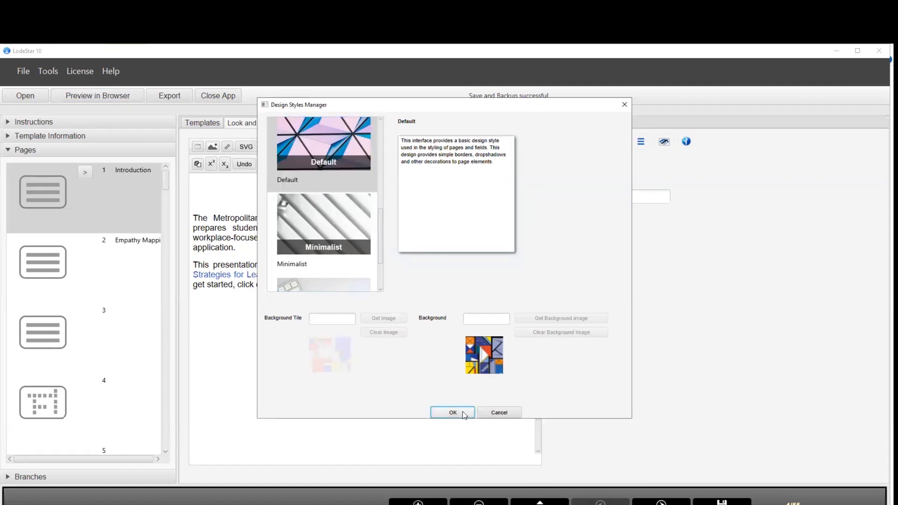
left_click(465, 414)
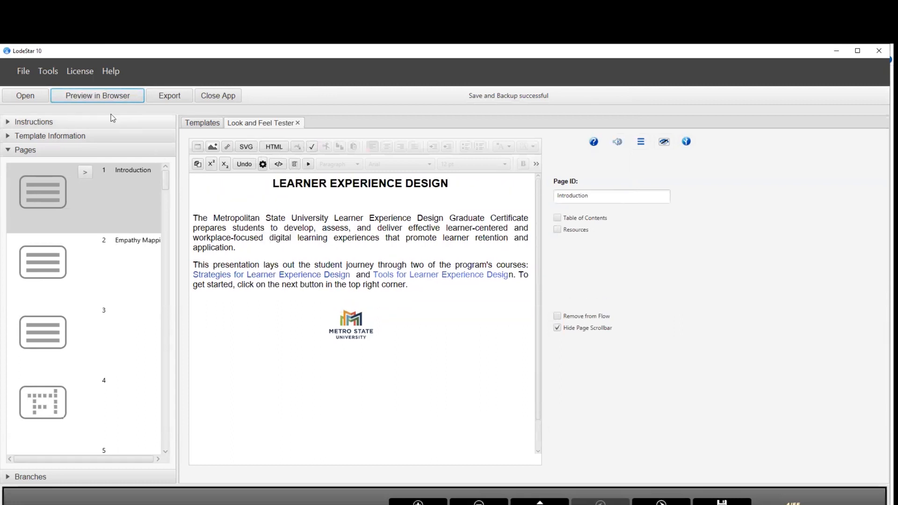
- Set DESIGN_BANNER_3.png as the theme's header image, disable the header color gradient and apply the theme changes
left_click(55, 72)
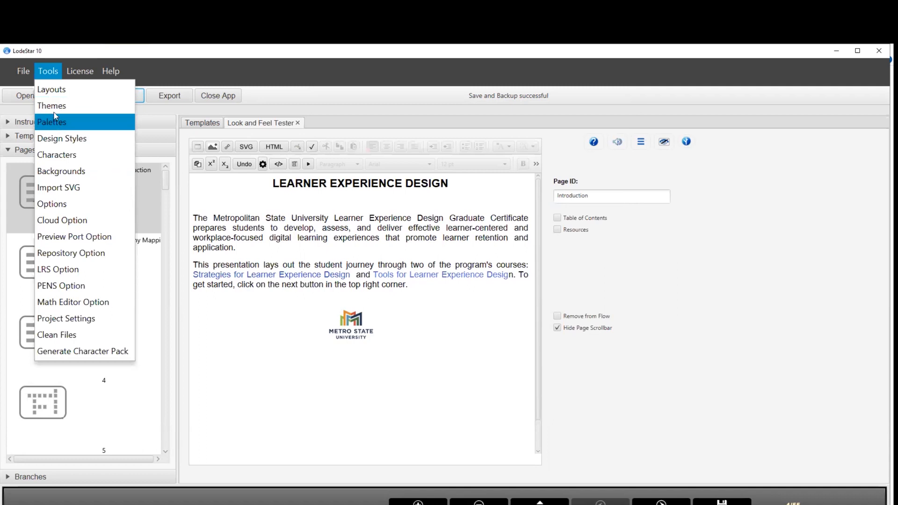
left_click(54, 107)
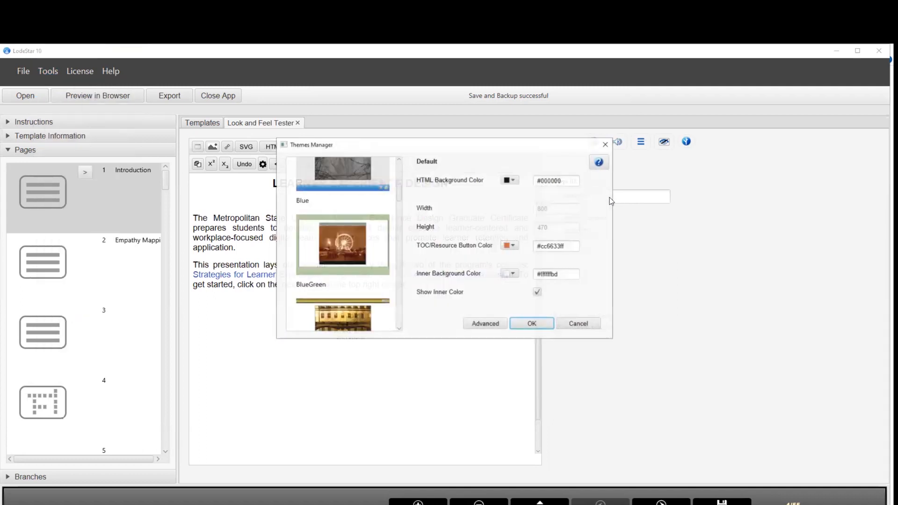
left_click(482, 325)
left_click(523, 235)
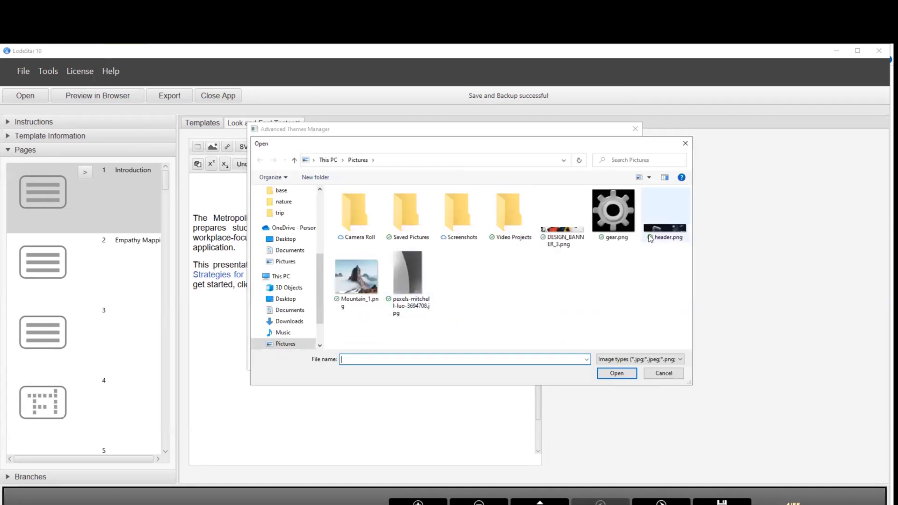
left_click(562, 216)
left_click(616, 374)
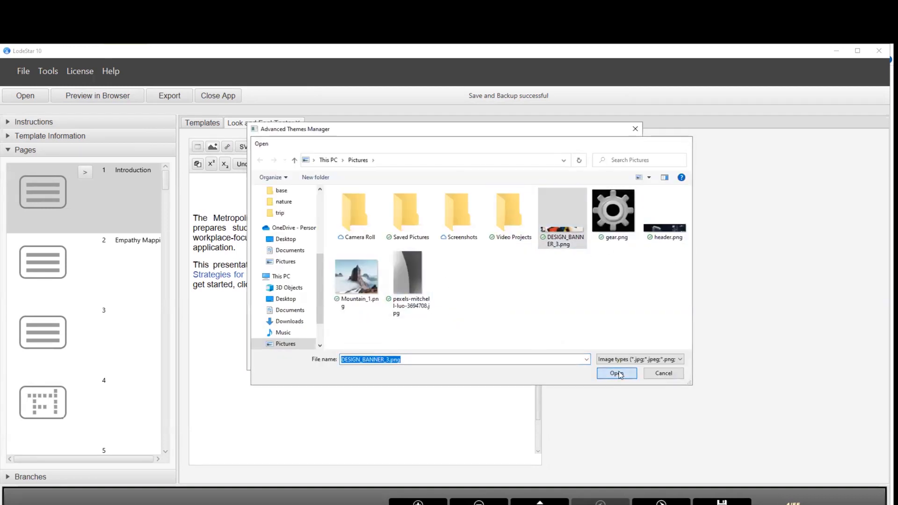
left_click(483, 171)
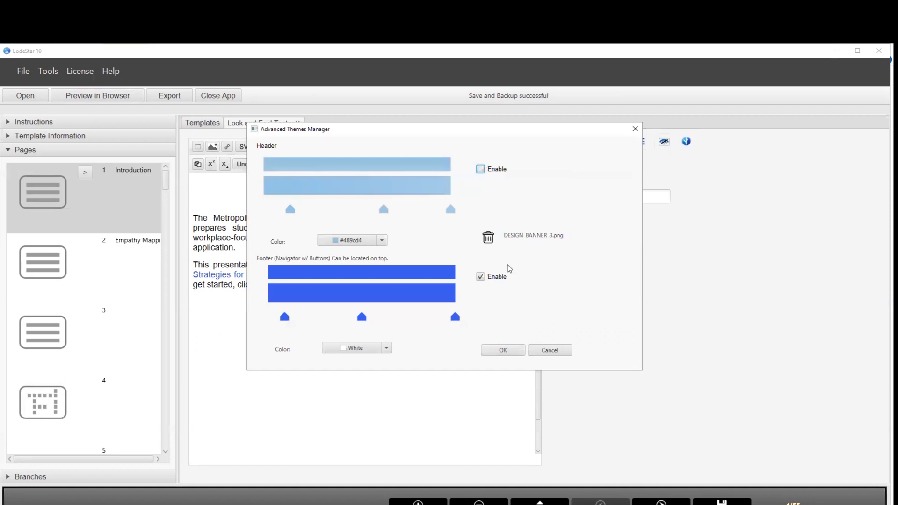
left_click(511, 351)
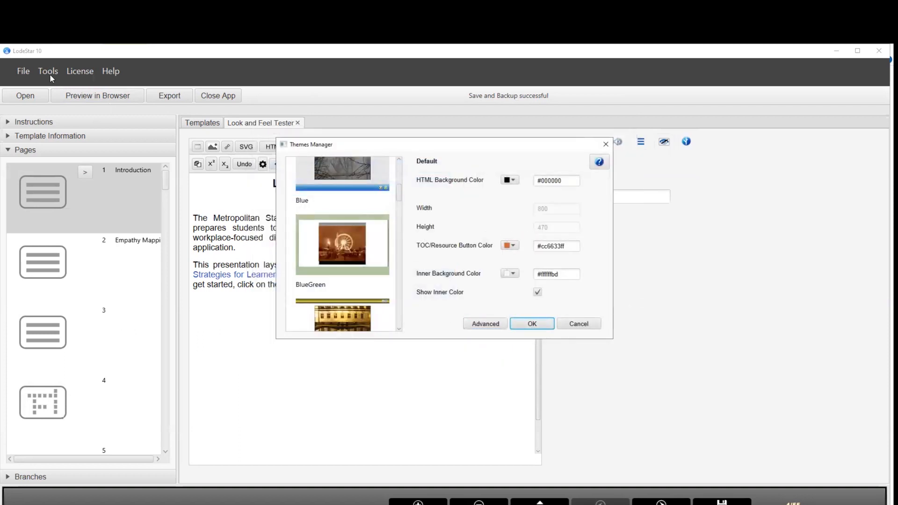
key("Return")
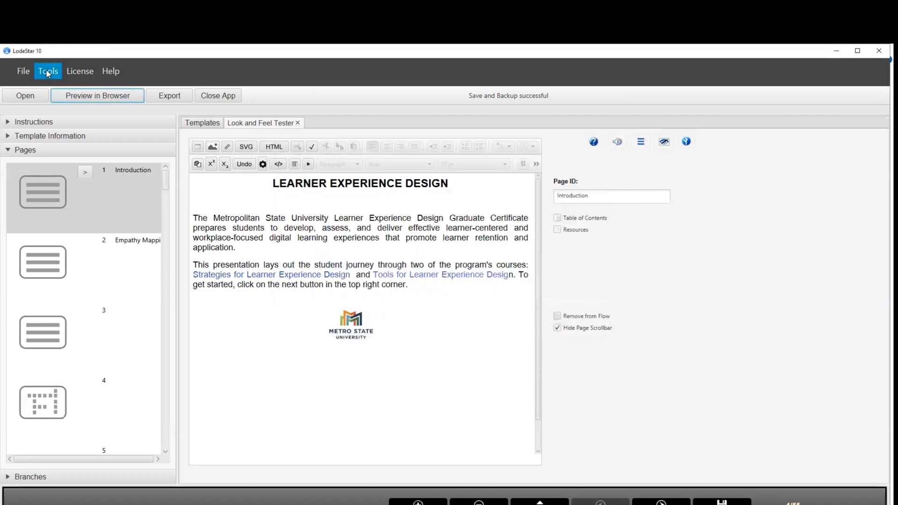
left_click(46, 70)
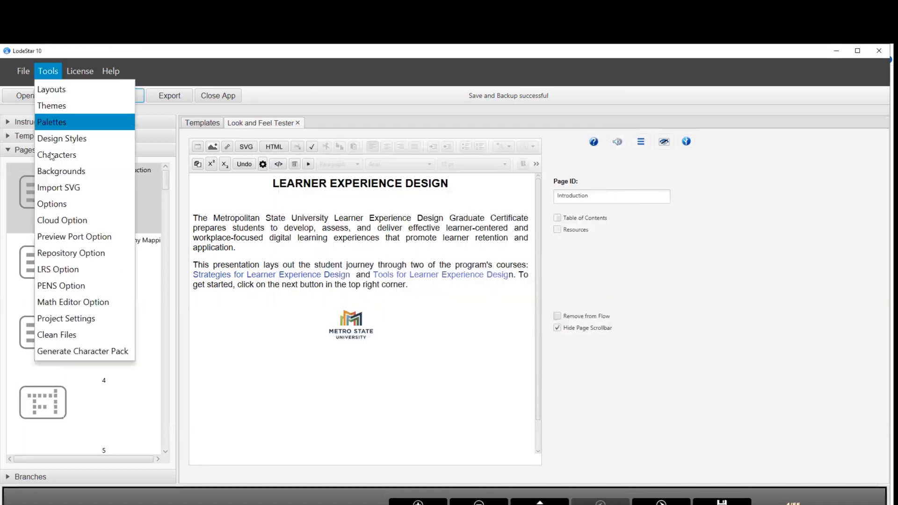
left_click(74, 172)
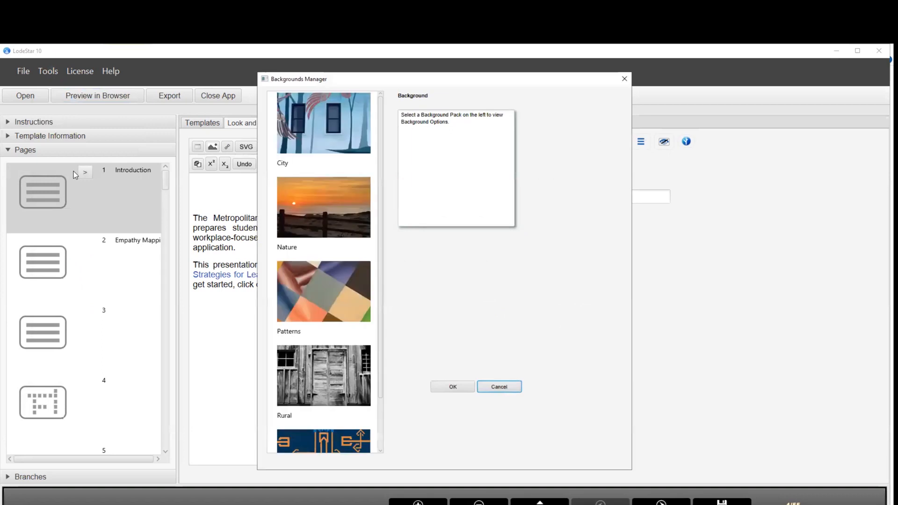
left_click(510, 390)
left_click(49, 72)
key("Escape")
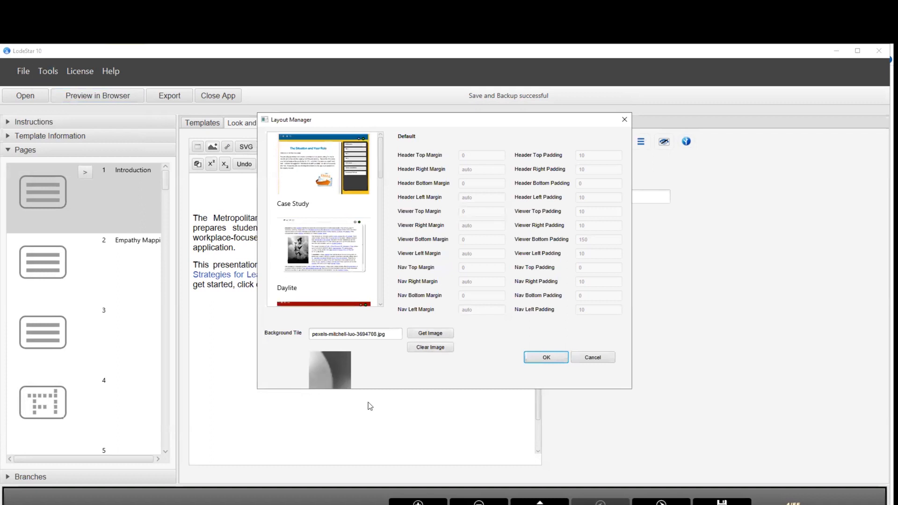
left_click(592, 357)
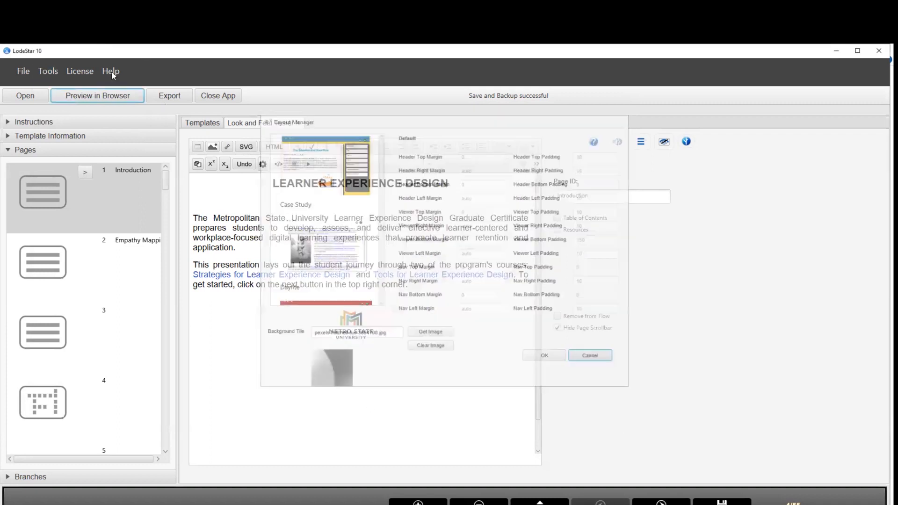
- Open the Backgrounds Manager and examine the available background packs
left_click(53, 74)
left_click(57, 173)
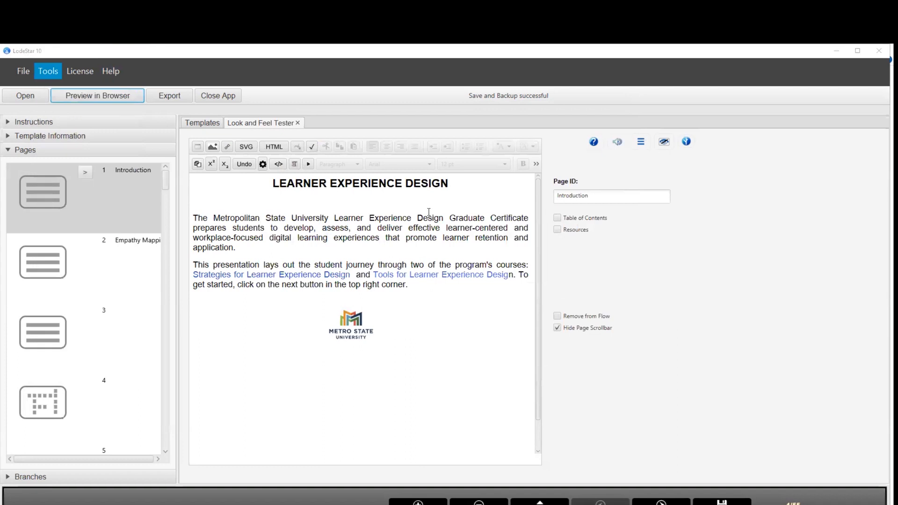
scroll(323, 177, "down", 1)
scroll(321, 180, "up", 1)
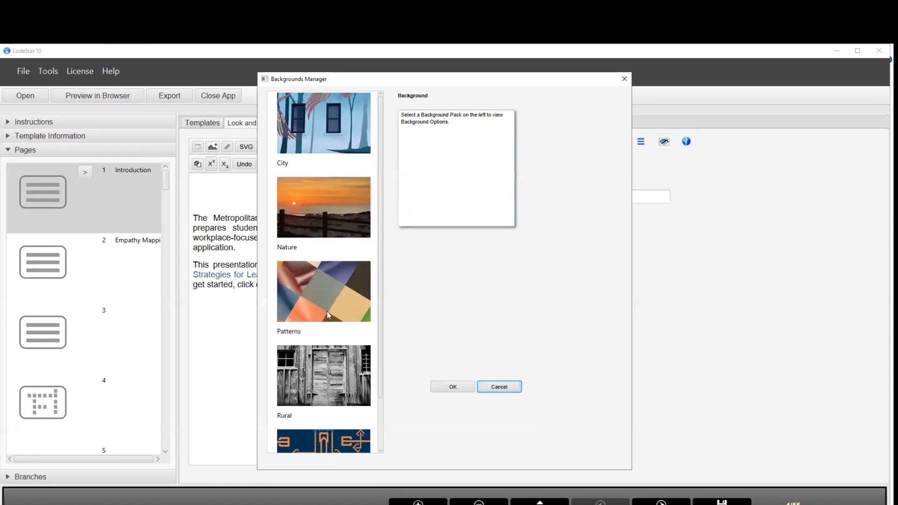
scroll(371, 298, "down", 1)
scroll(372, 294, "up", 1)
scroll(317, 240, "down", 1)
scroll(353, 268, "up", 1)
scroll(334, 177, "down", 1)
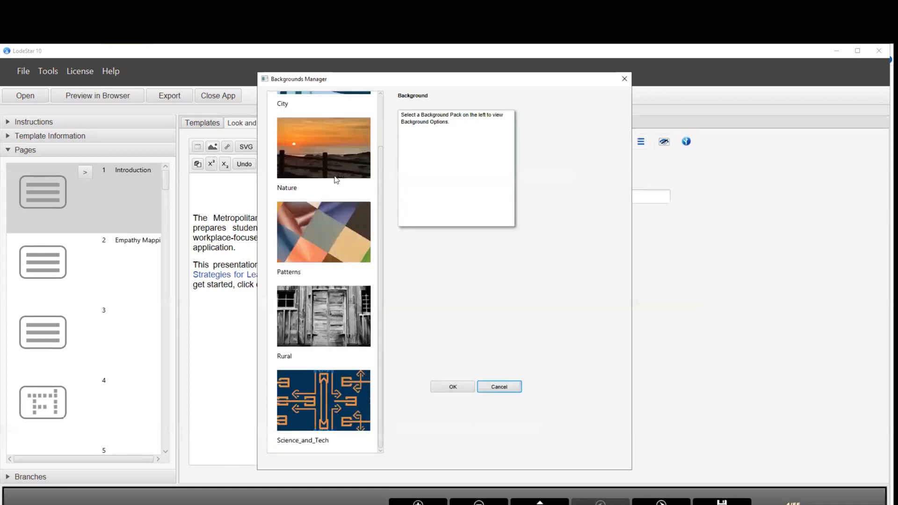
scroll(335, 177, "up", 1)
scroll(335, 176, "down", 1)
- Insert the October Country image from the Rural pack as the project background
left_click(325, 312)
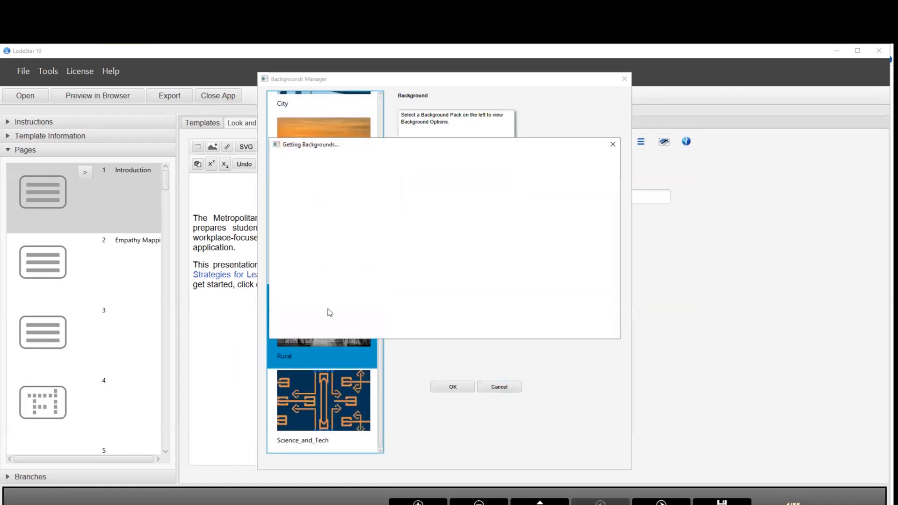
scroll(374, 248, "down", 3)
scroll(374, 248, "up", 3)
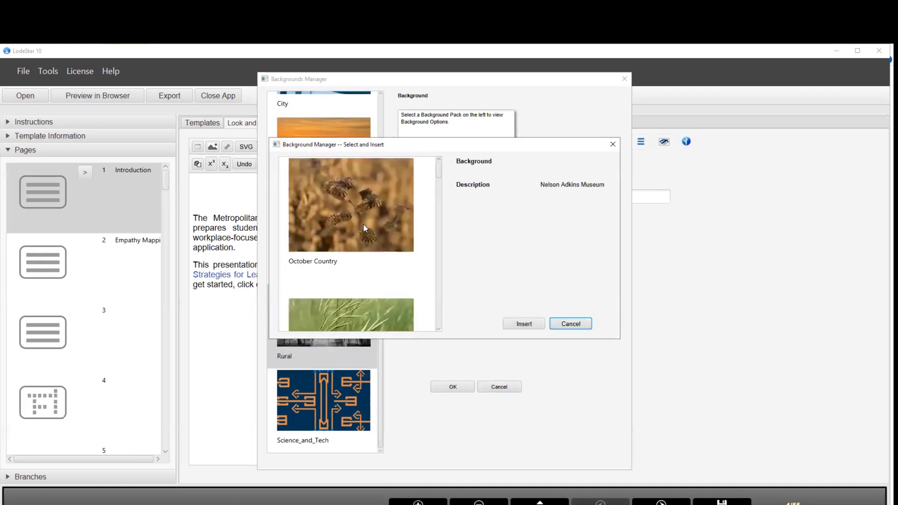
left_click(363, 224)
left_click(529, 329)
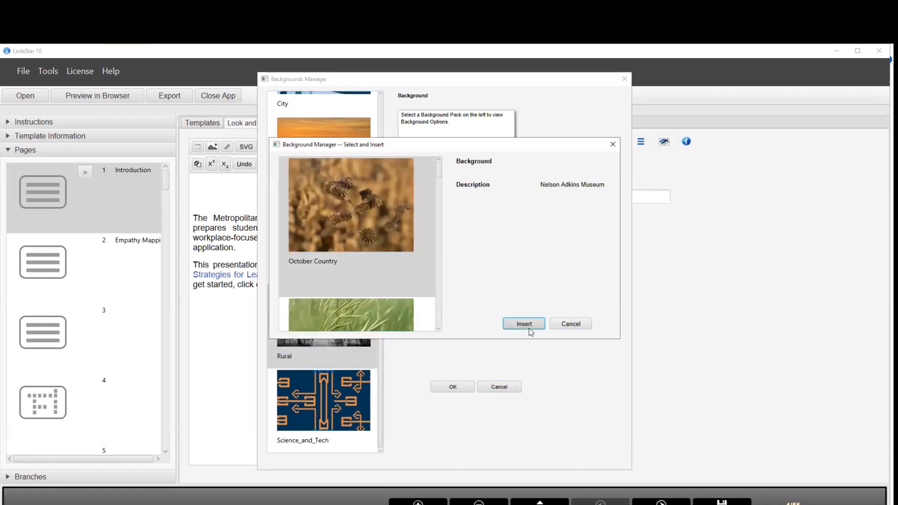
- Preview the project in the browser to check the October Country background and new header banner, and close the preview
left_click(101, 97)
left_click(443, 244)
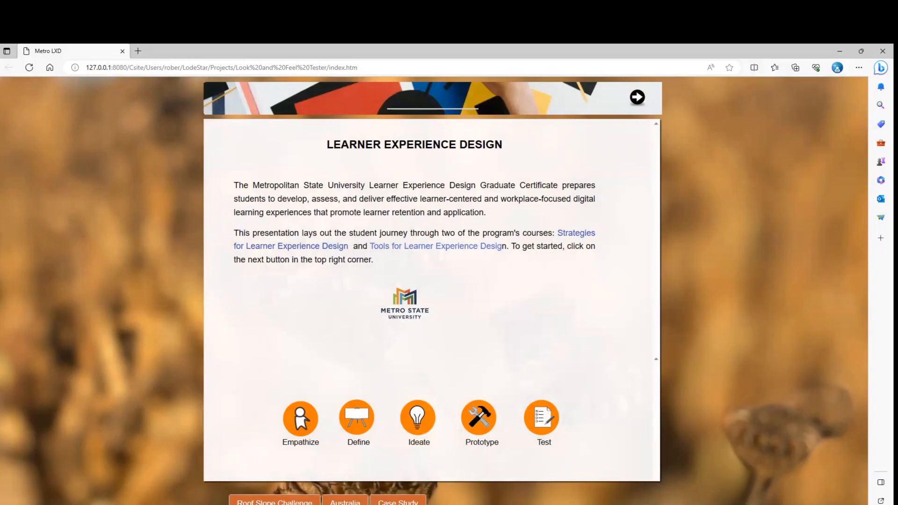
left_click(872, 54)
- Insert the Nelson Adkins Museum image from the City pack as the project background
left_click(45, 72)
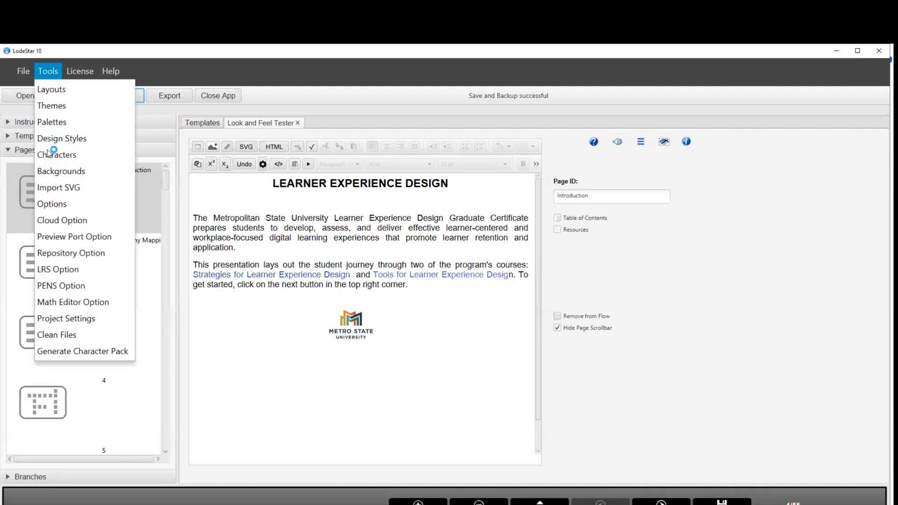
left_click(61, 171)
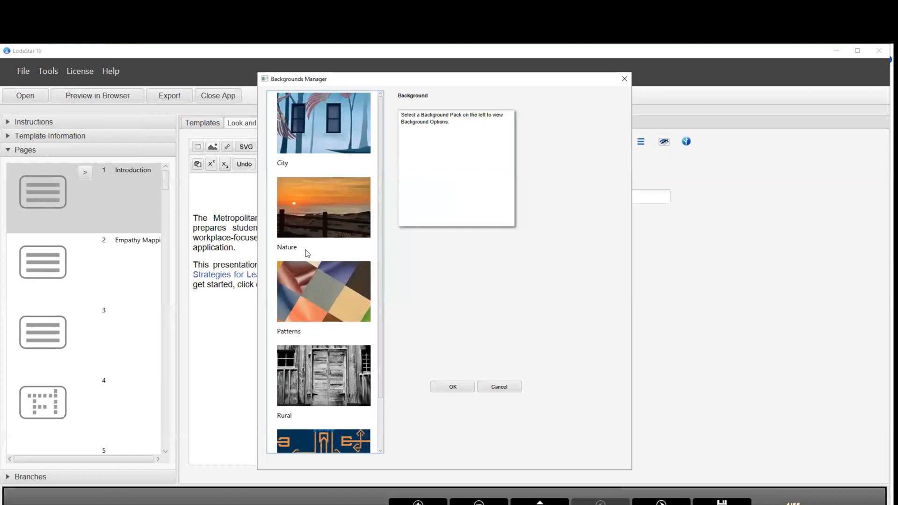
left_click(310, 247)
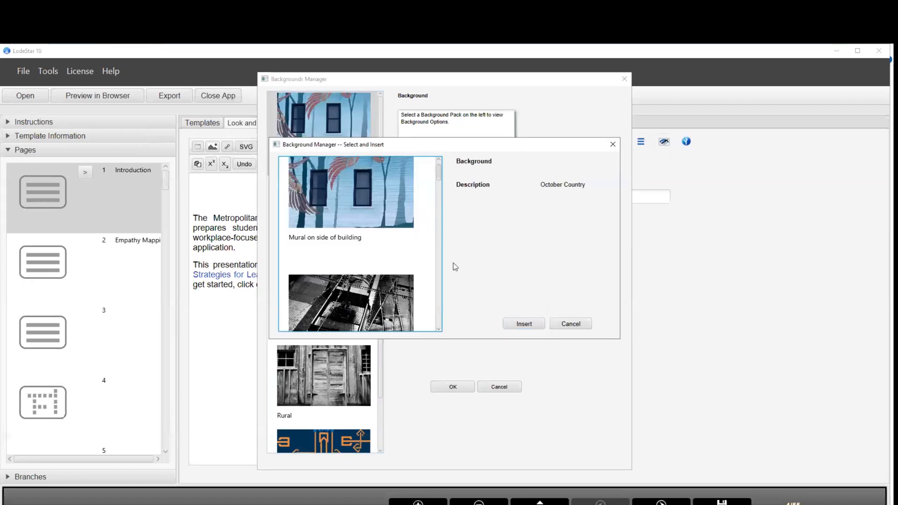
scroll(453, 276, "down", 5)
left_click(402, 289)
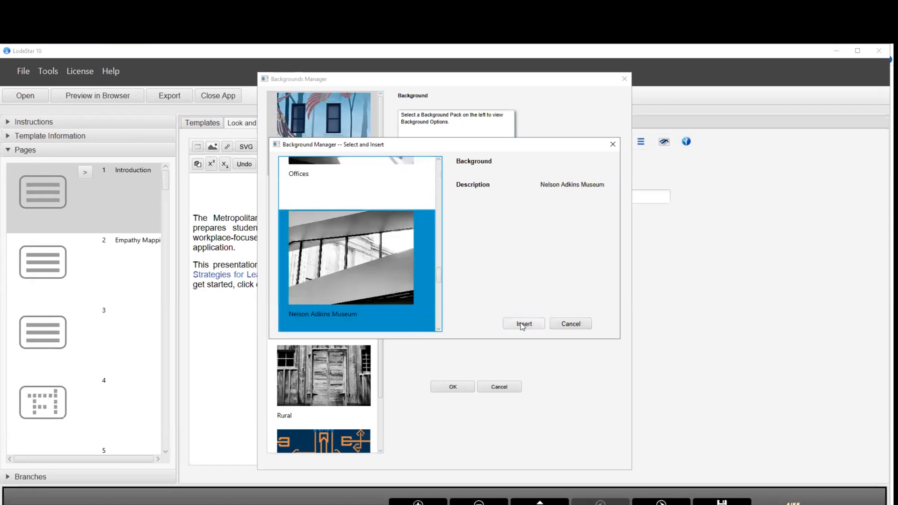
left_click(522, 324)
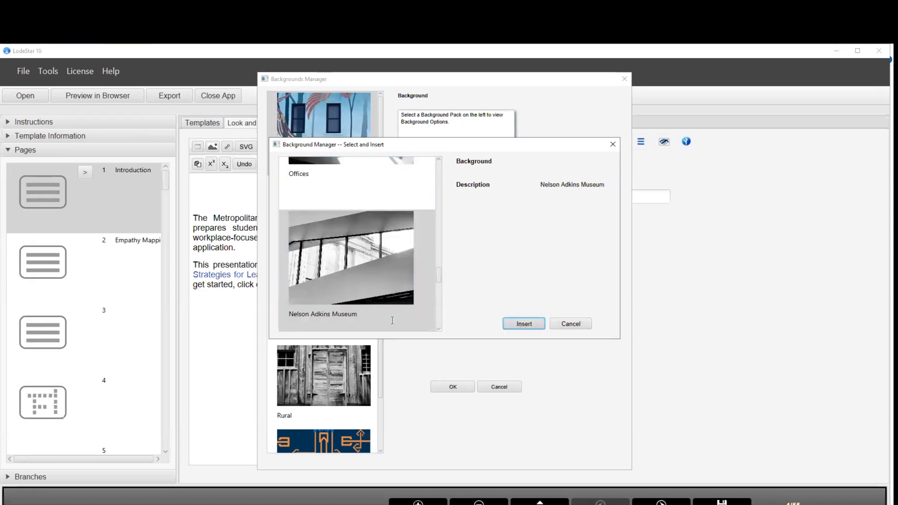
- Preview the project with the museum background and page forward to the Learning Experience Design video
left_click(93, 101)
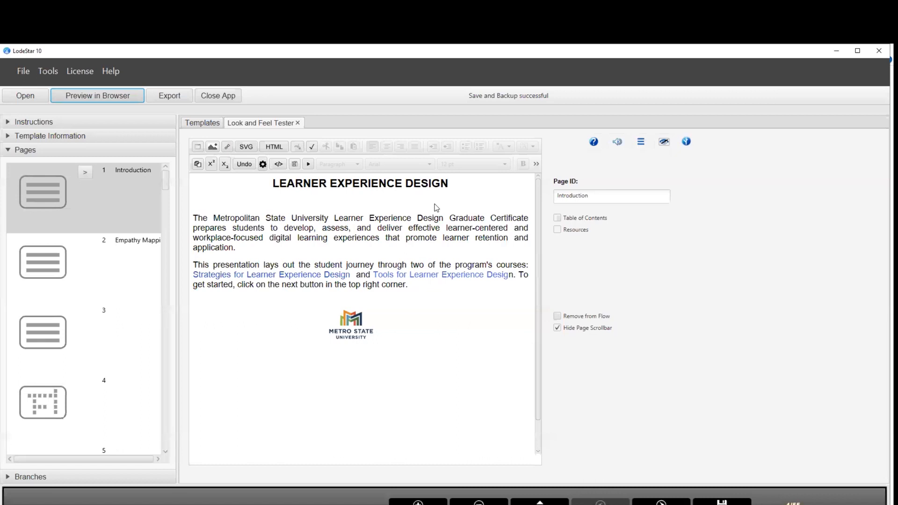
left_click(444, 245)
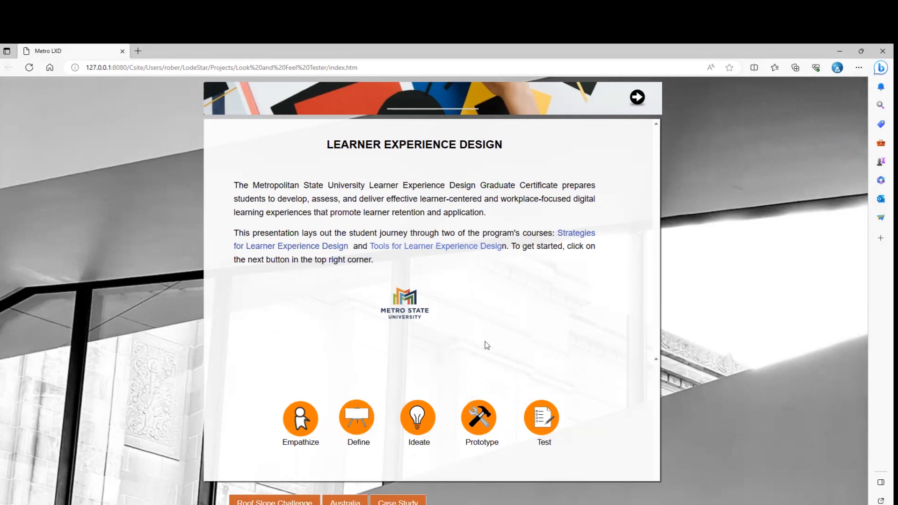
left_click(637, 98)
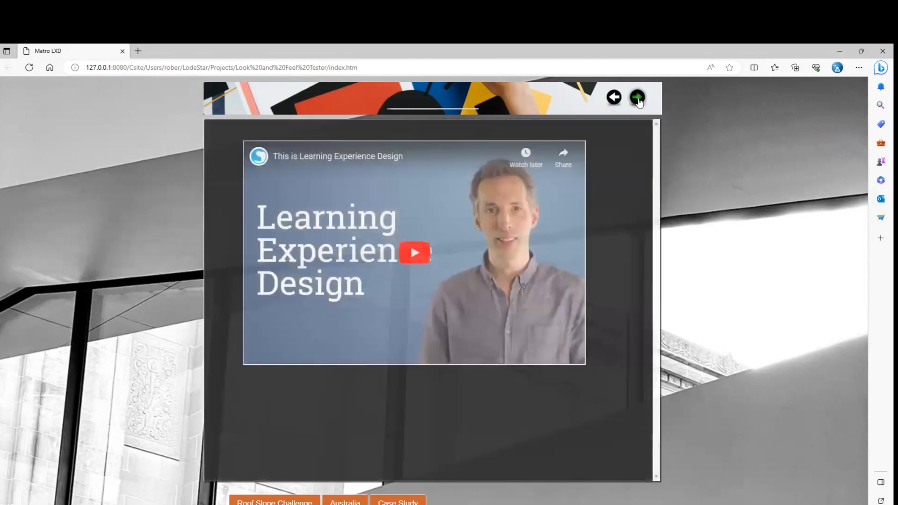
- Page forward in the preview through the crossword, short-answer and multiple-choice question pages, and close the preview
left_click(638, 98)
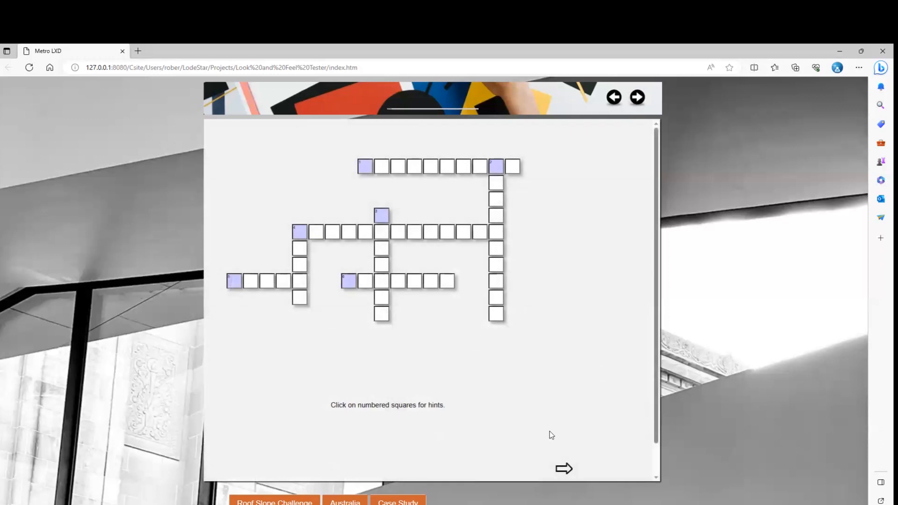
left_click(637, 98)
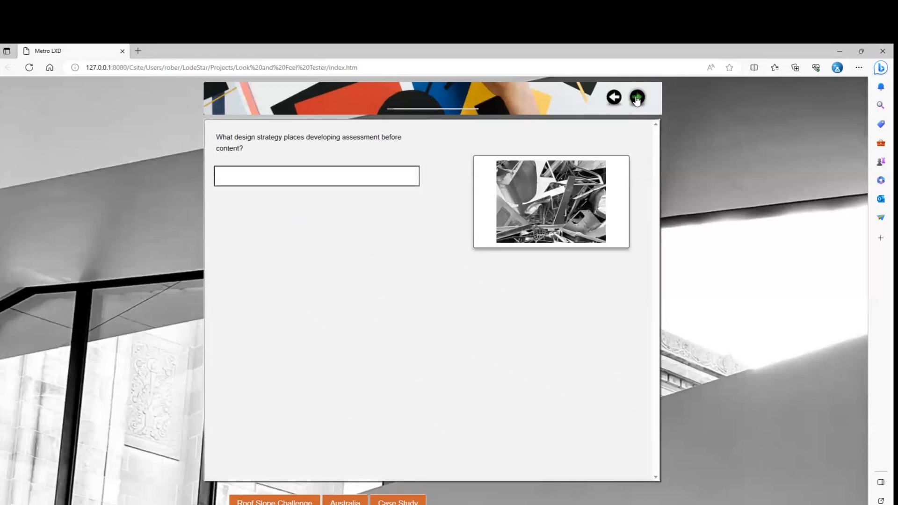
left_click(637, 98)
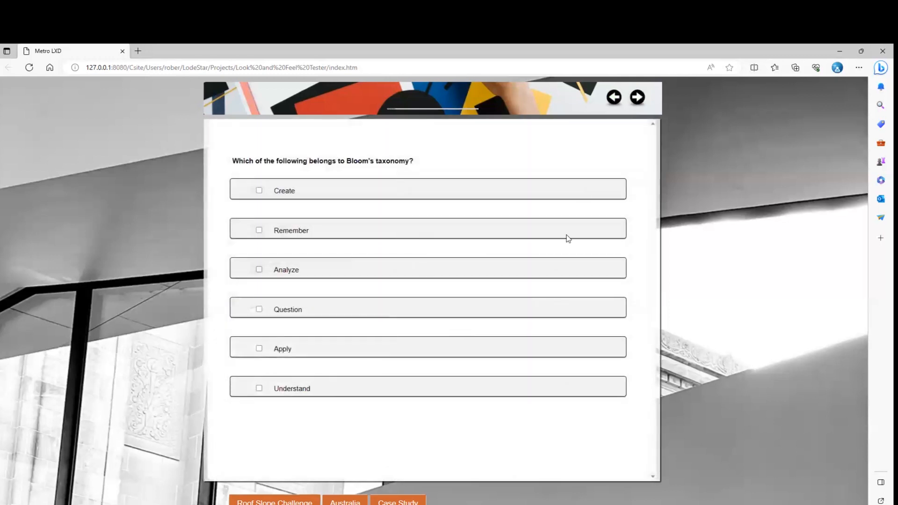
left_click(636, 97)
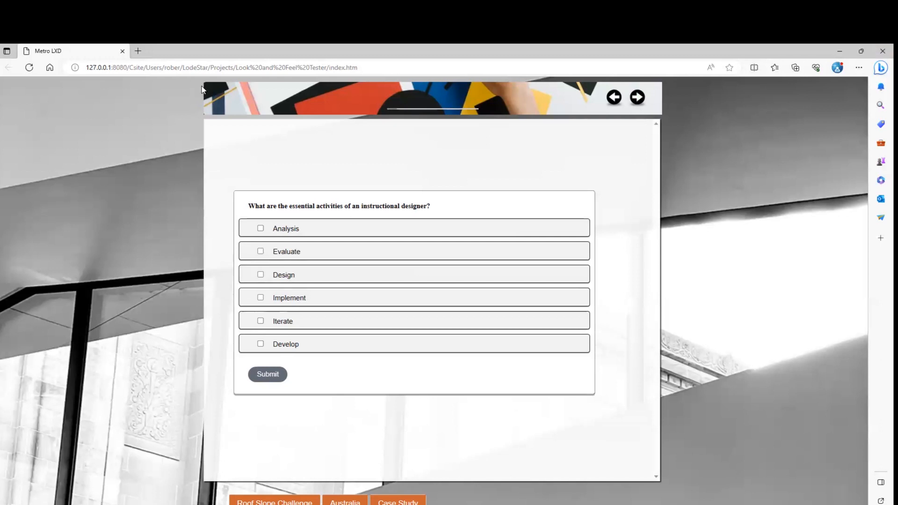
left_click(882, 50)
- Review the layout options and the background tile image in the Layout Manager, and close it without changes
left_click(47, 71)
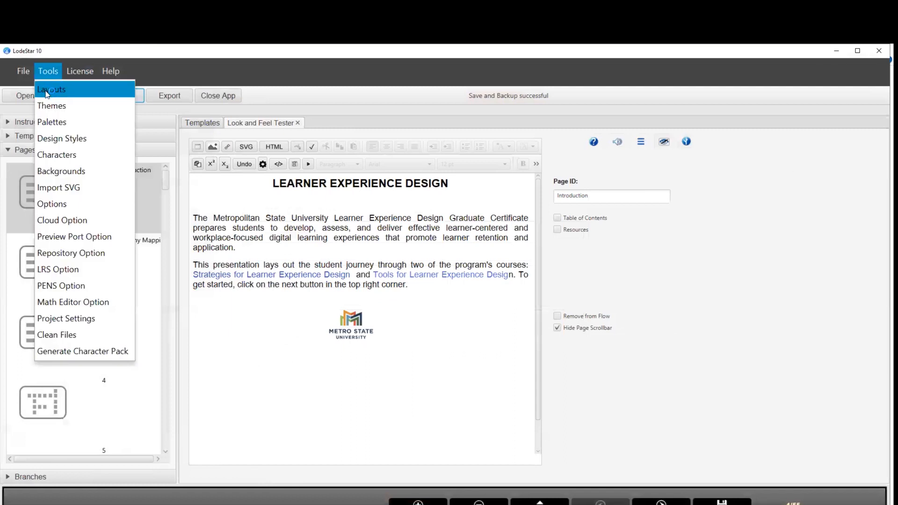
left_click(47, 90)
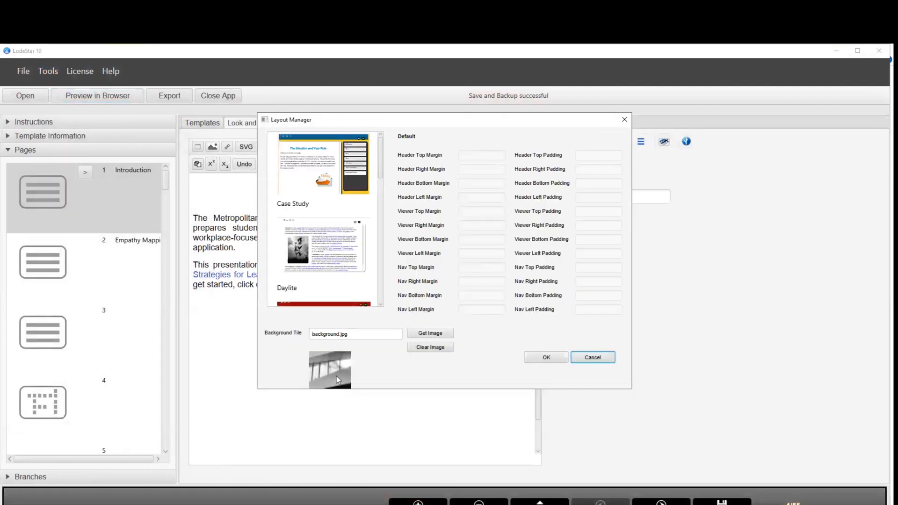
left_click(623, 121)
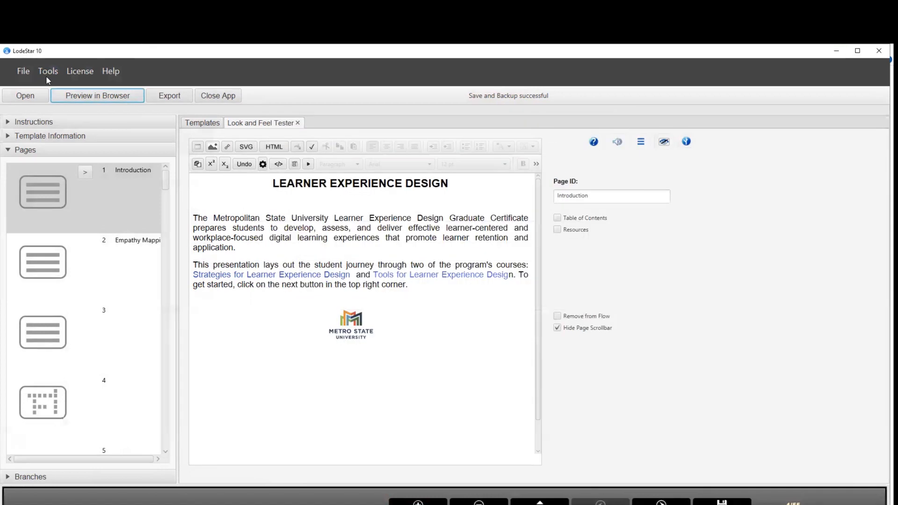
- Review the theme colors and the advanced header and footer settings in the Themes Manager without changing them
left_click(48, 74)
left_click(52, 105)
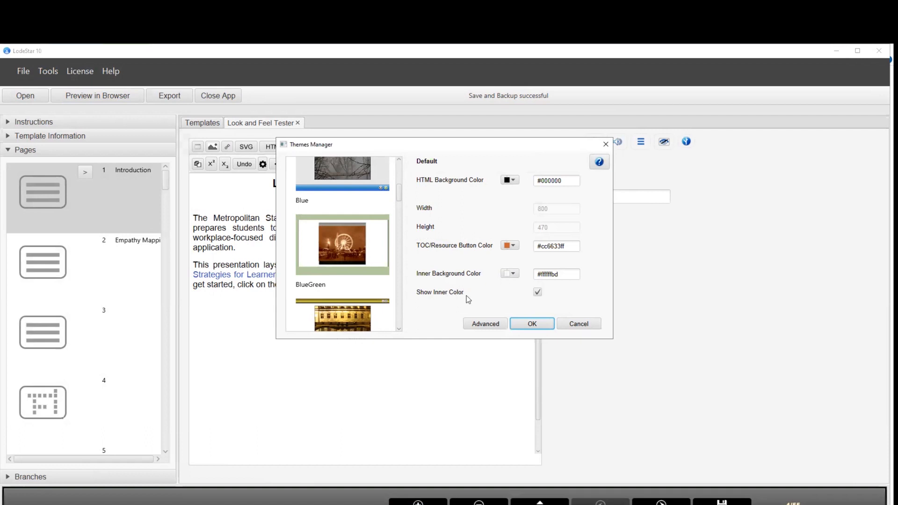
left_click(483, 323)
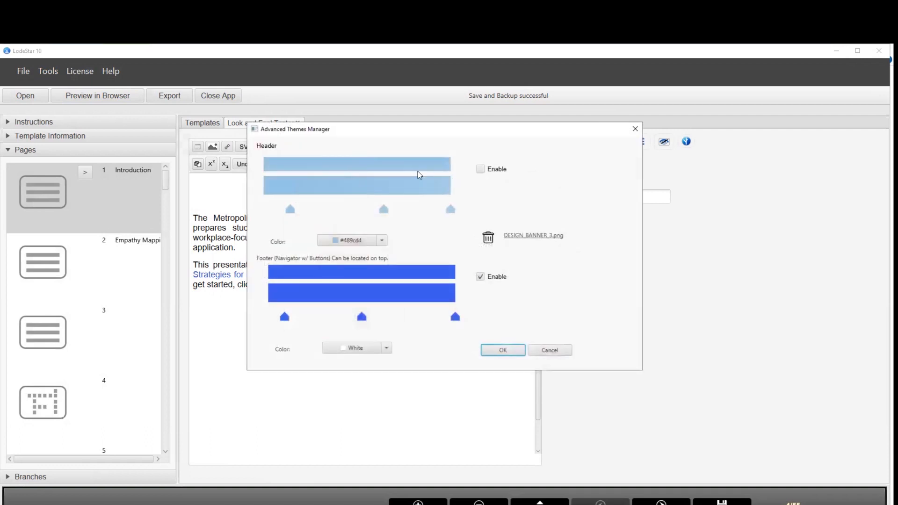
left_click(549, 351)
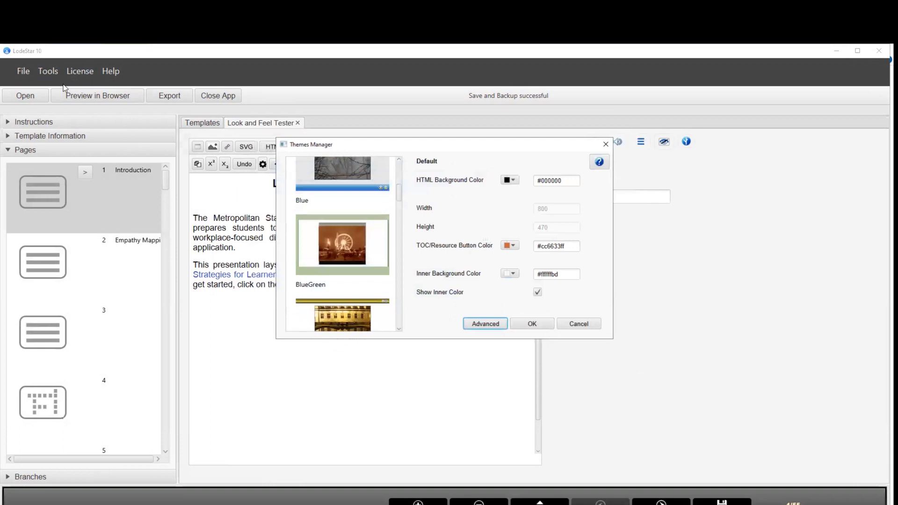
left_click(563, 328)
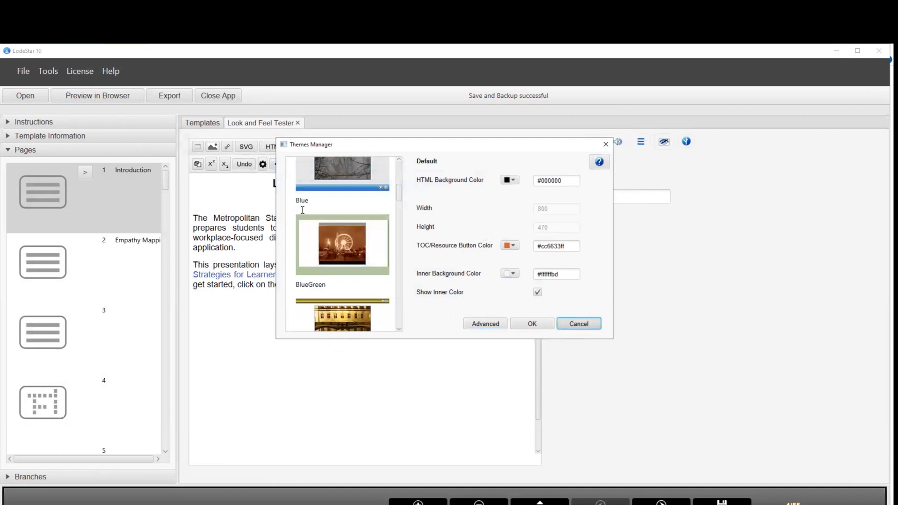
- Review the Default palette's color chips in the Palette Manager, and leave it without changes
left_click(47, 71)
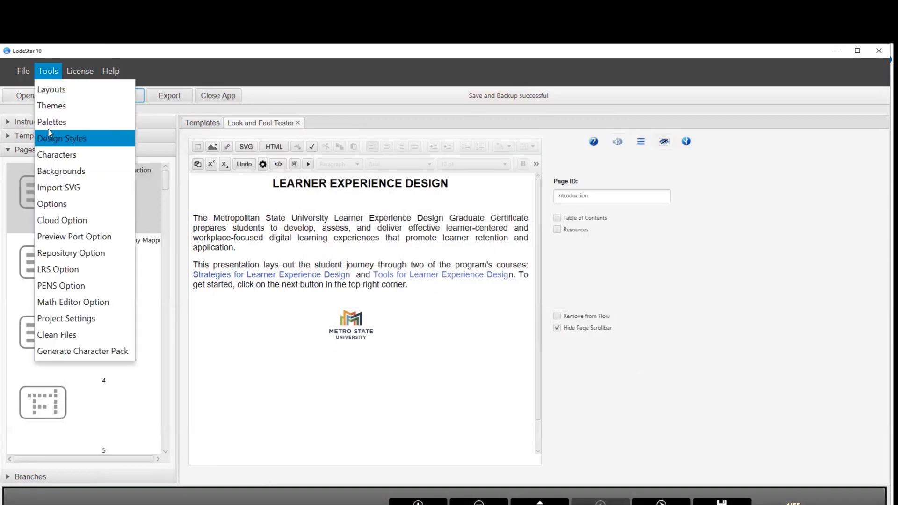
left_click(49, 122)
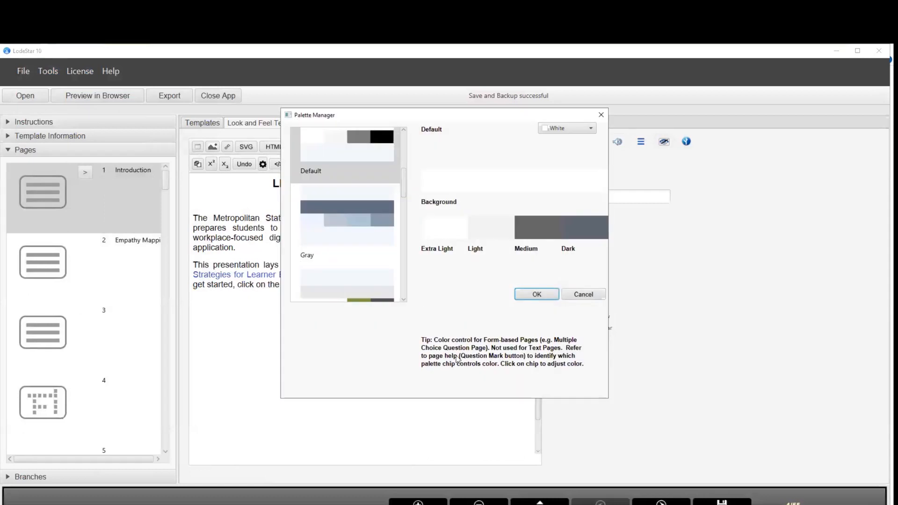
left_click(583, 296)
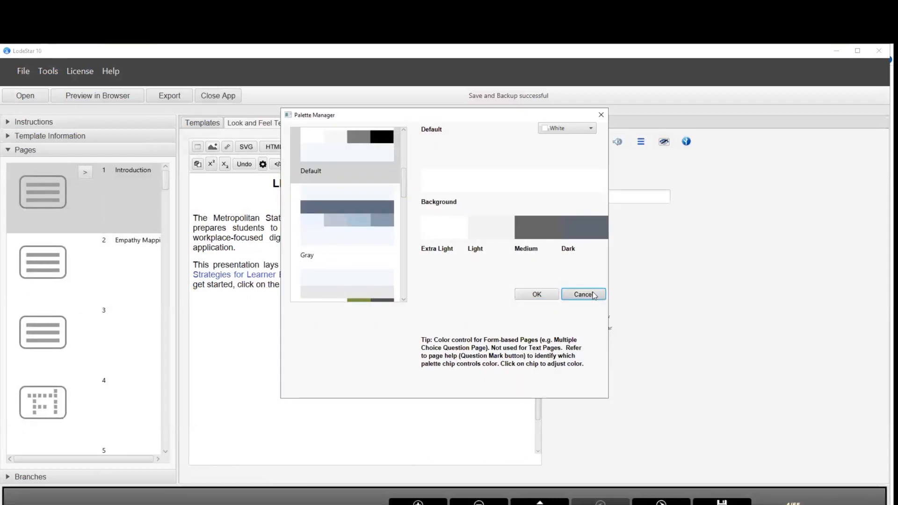
- Browse the available design styles down to Minimalist in the Design Styles Manager, and leave it without changes
left_click(44, 72)
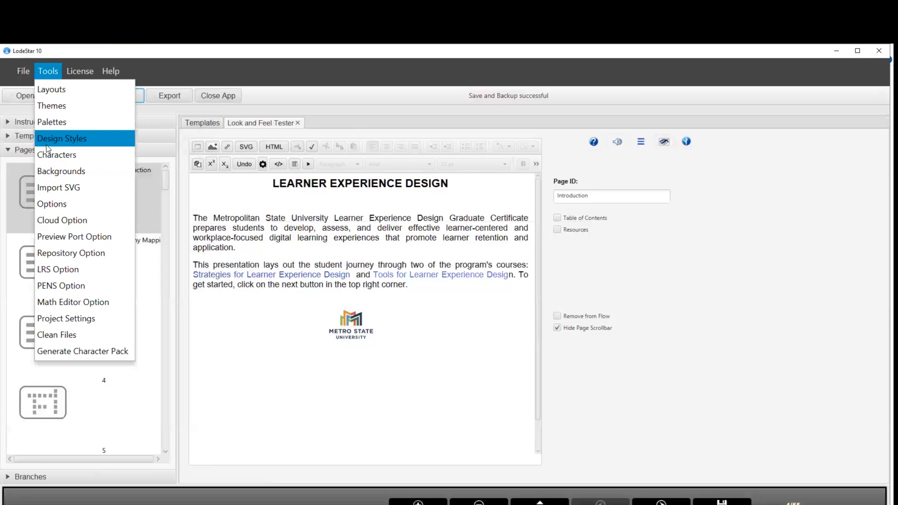
left_click(61, 136)
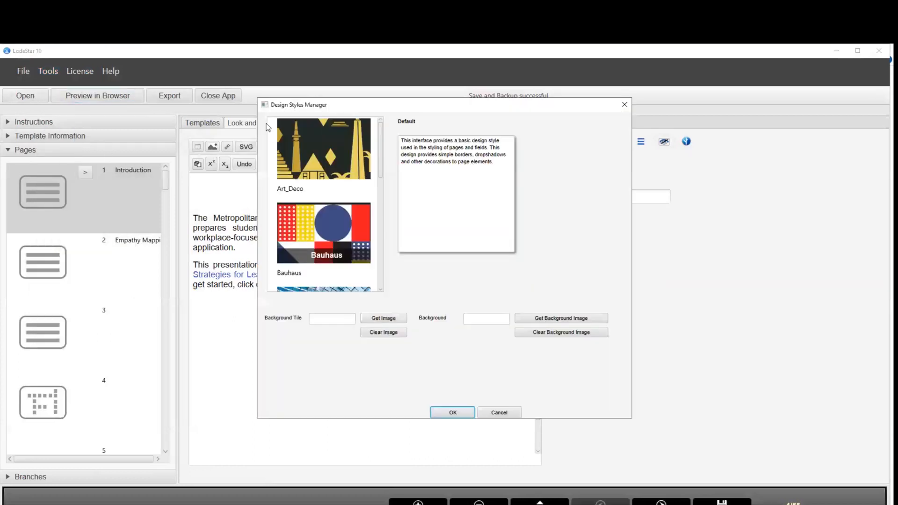
scroll(323, 202, "down", 3)
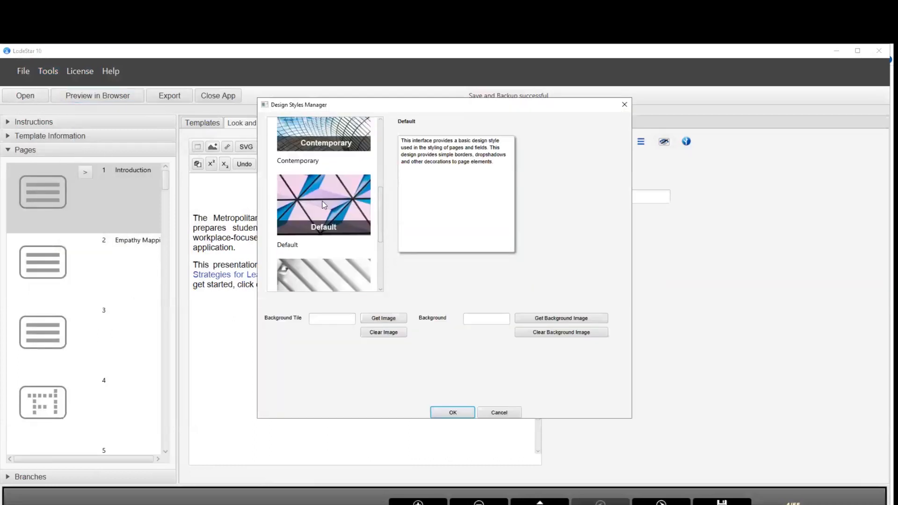
scroll(322, 201, "down", 2)
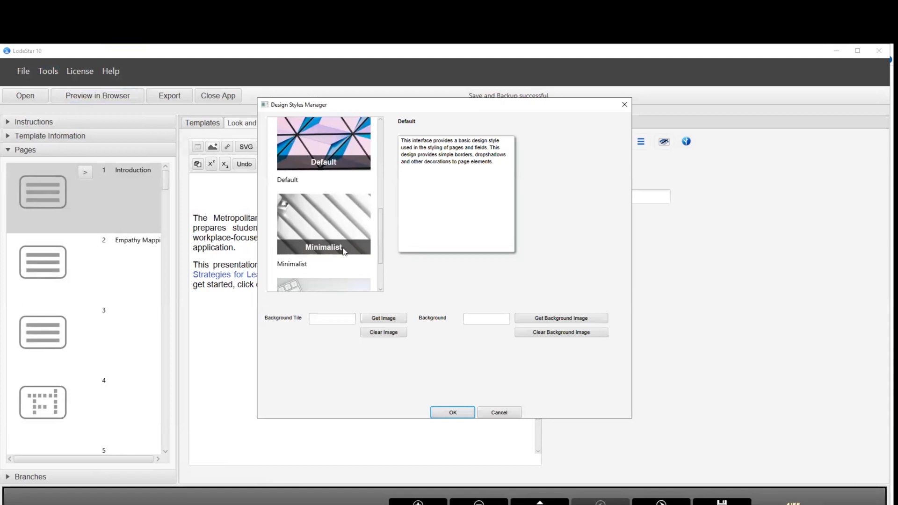
left_click(512, 412)
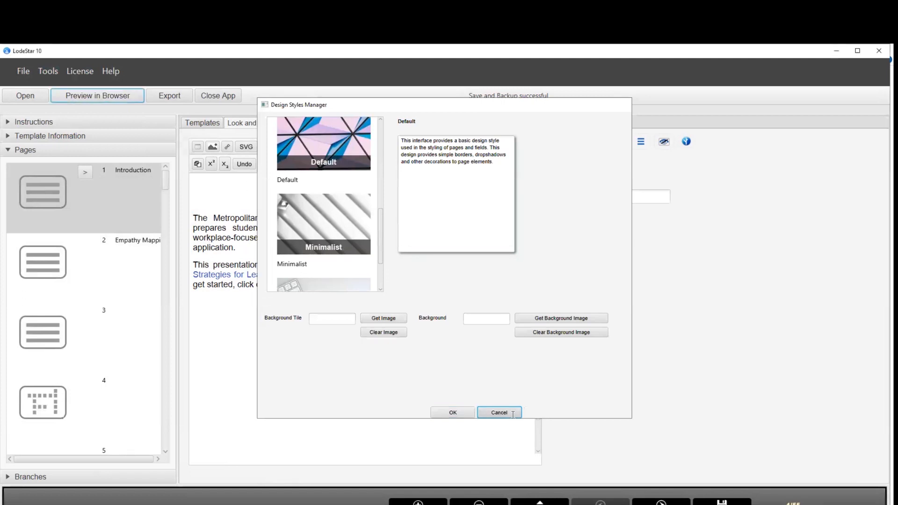
- Browse the images of the Science_and_Tech background pack in the Backgrounds Manager without inserting one
left_click(51, 72)
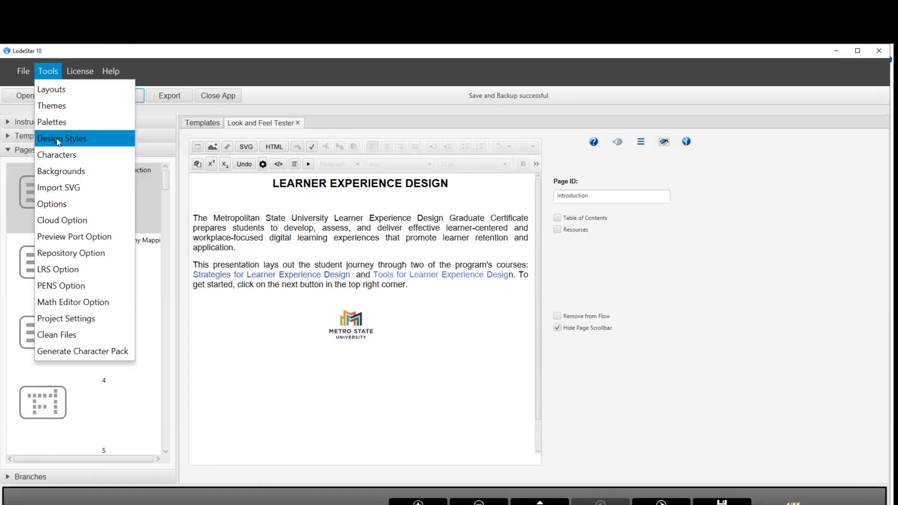
left_click(60, 167)
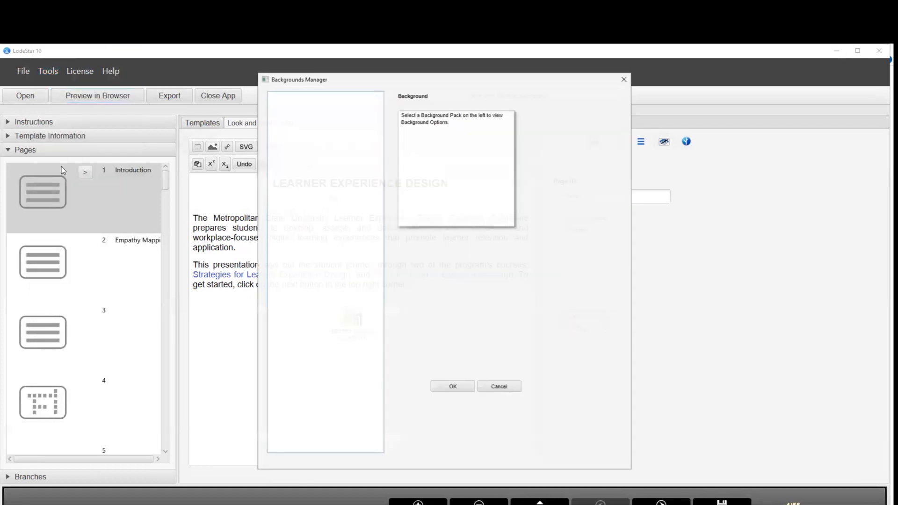
scroll(323, 172, "down", 1)
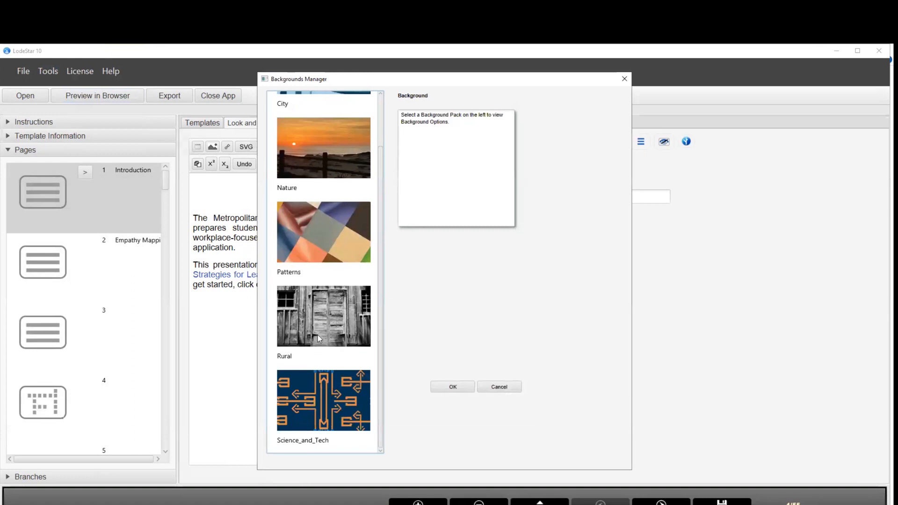
left_click(316, 401)
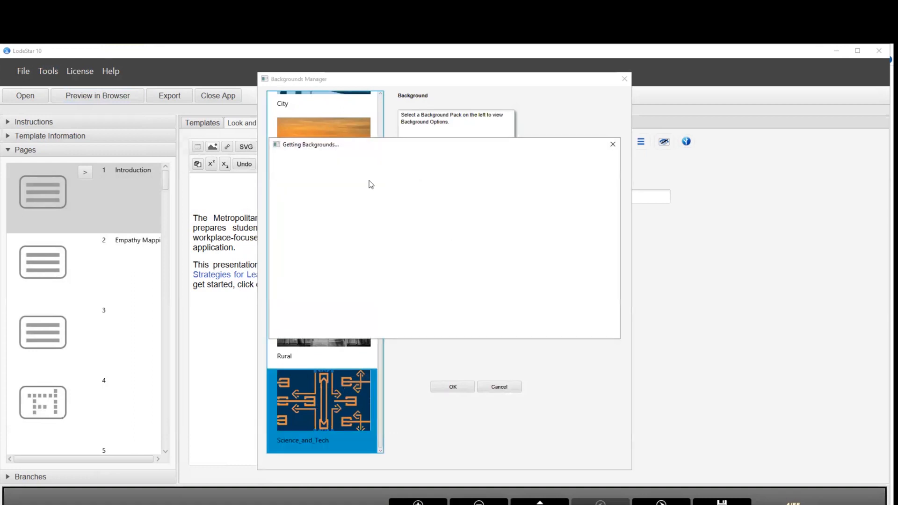
scroll(410, 198, "down", 5)
scroll(409, 199, "down", 10)
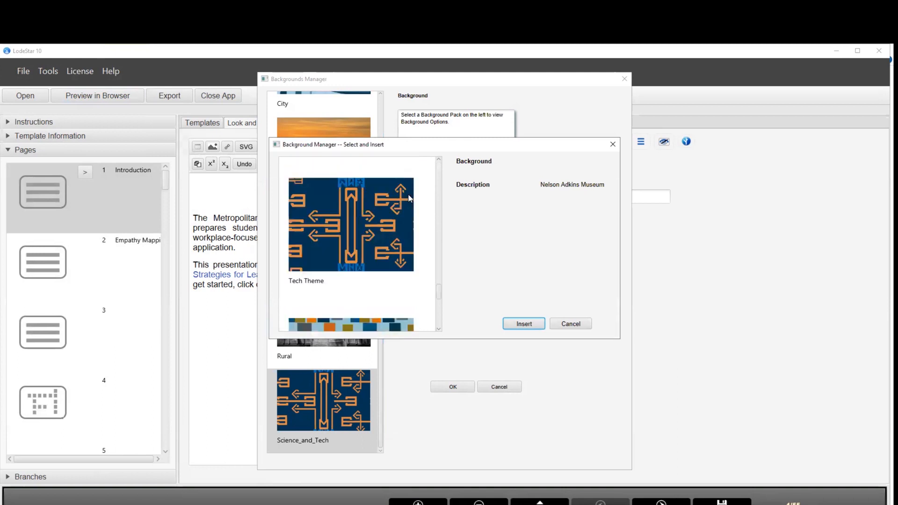
scroll(410, 198, "down", 3)
left_click(570, 323)
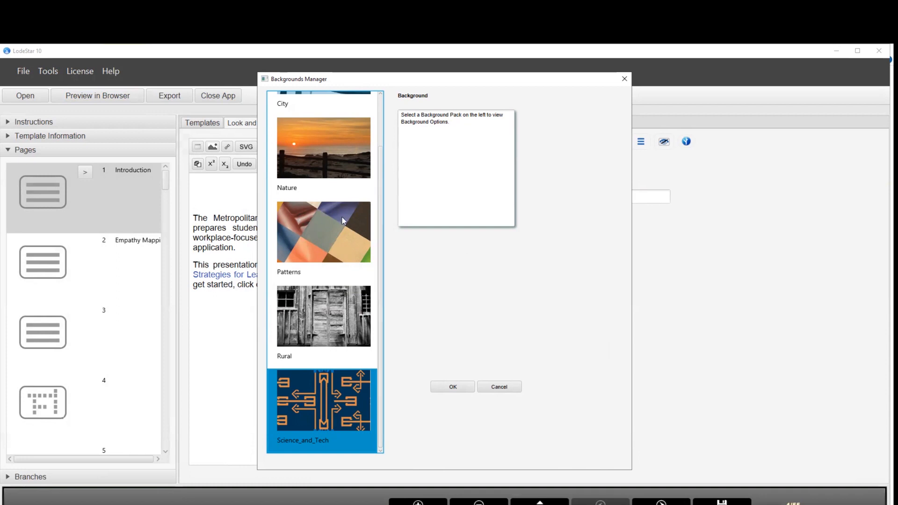
- Open the Rural and Patterns background packs without inserting an image, and close the Backgrounds Manager
scroll(327, 200, "up", 2)
scroll(336, 176, "down", 2)
double_click(310, 331)
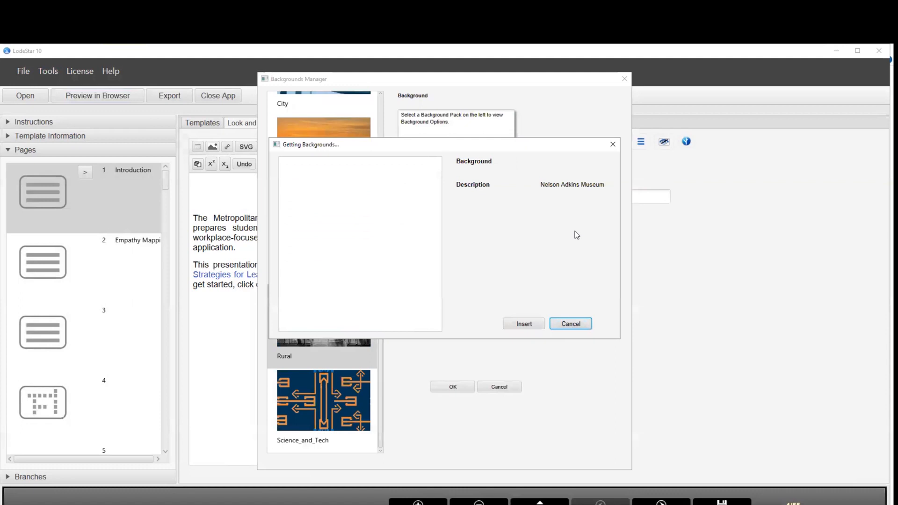
left_click(570, 323)
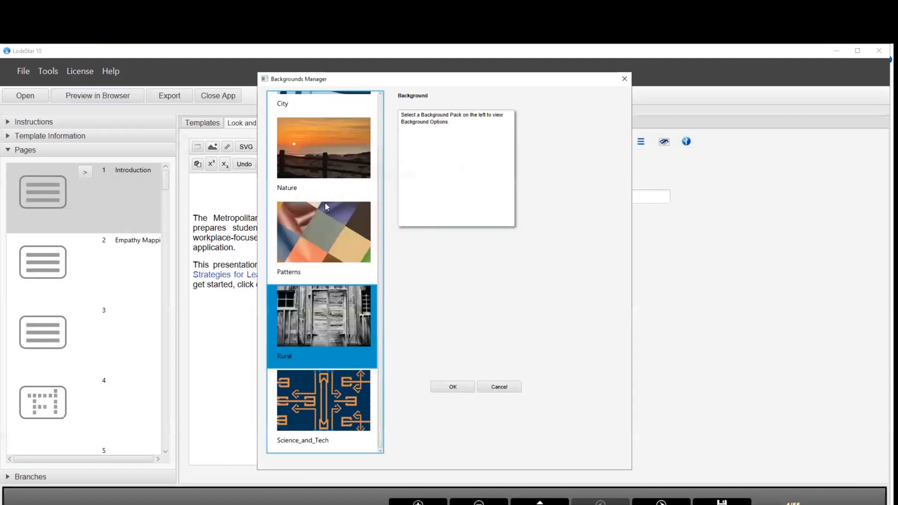
double_click(327, 247)
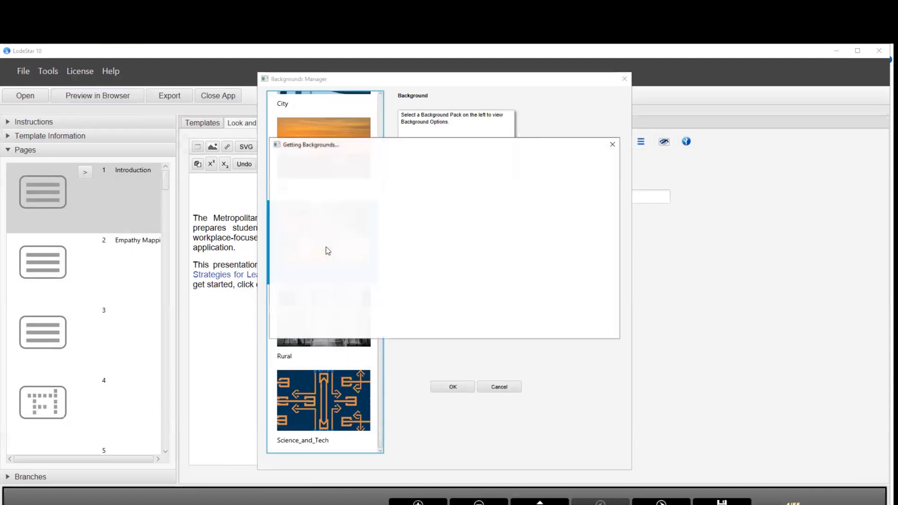
left_click(615, 146)
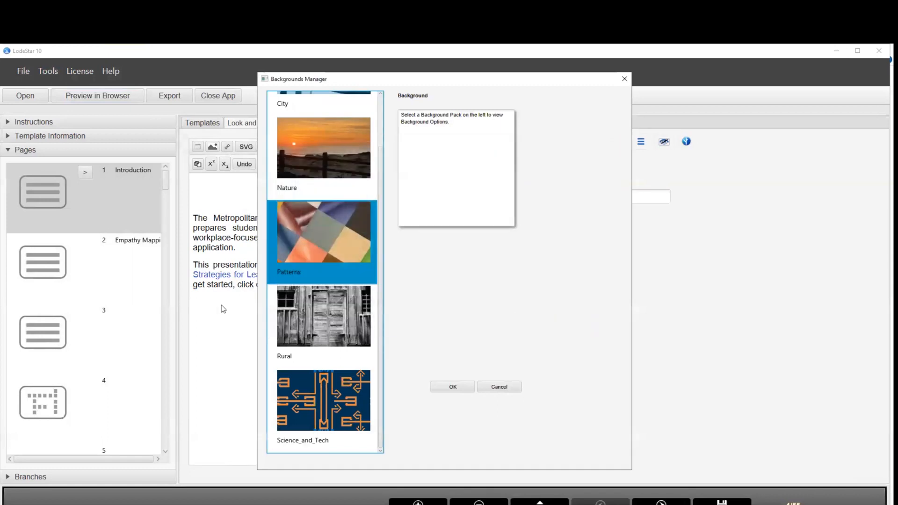
left_click(500, 388)
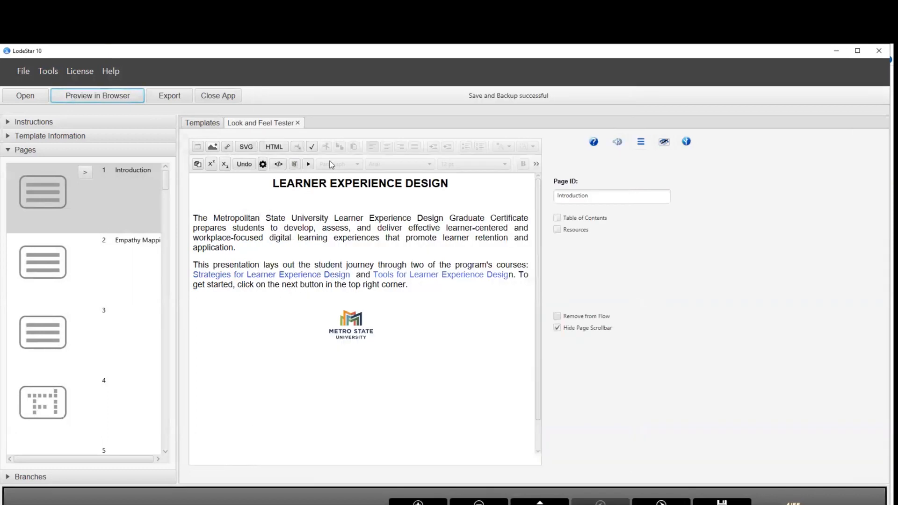